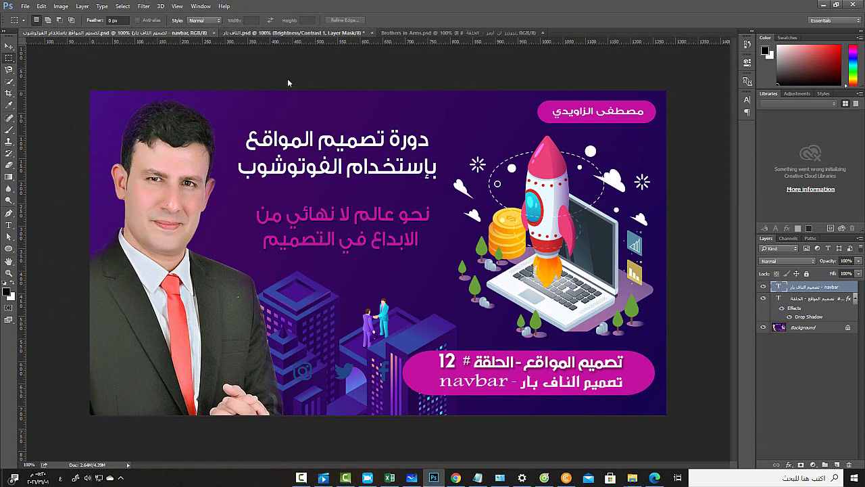
# Step: In the navbar document, hide the Brightness/Contrast adjustment layer above the groups and collapse all layer groups
pyautogui.click(274, 34)
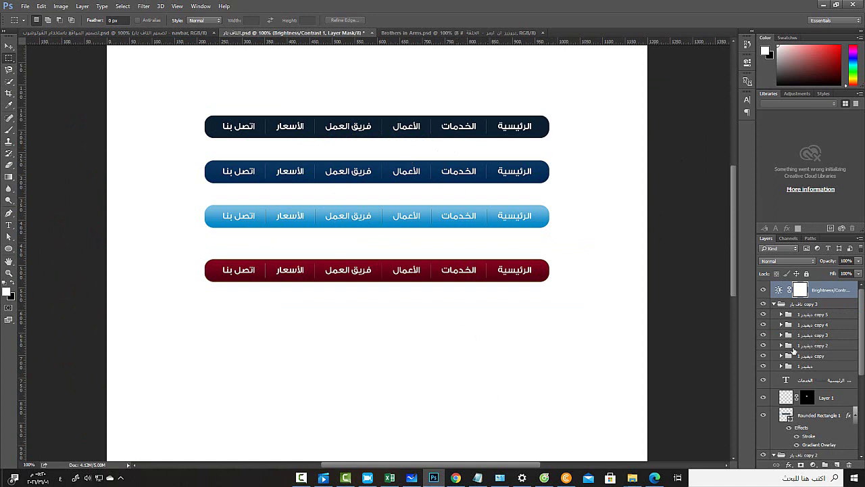
pyautogui.click(799, 303)
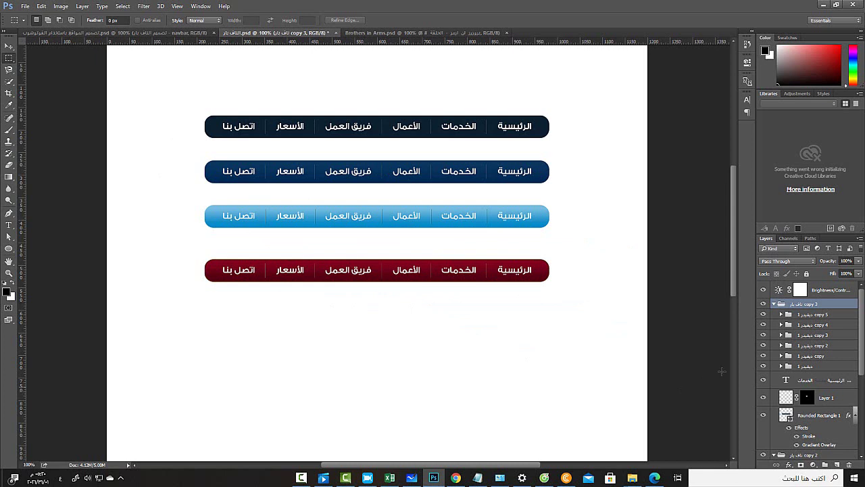
pyautogui.click(818, 295)
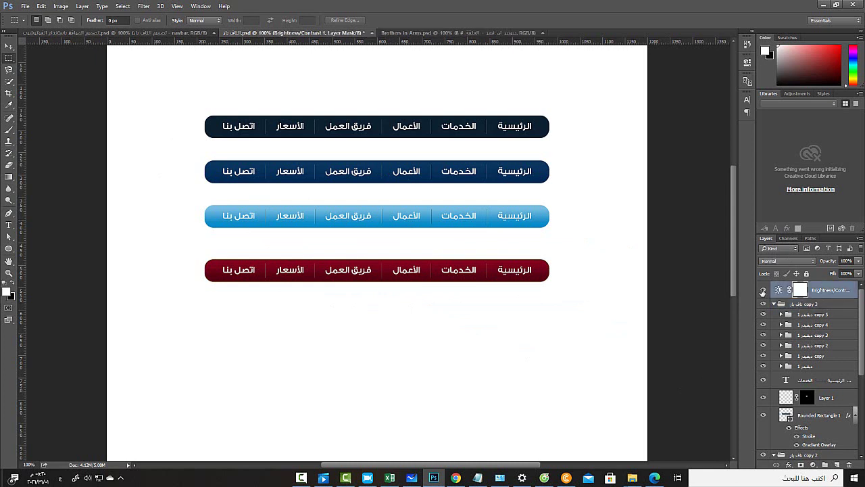
pyautogui.click(763, 291)
pyautogui.click(779, 306)
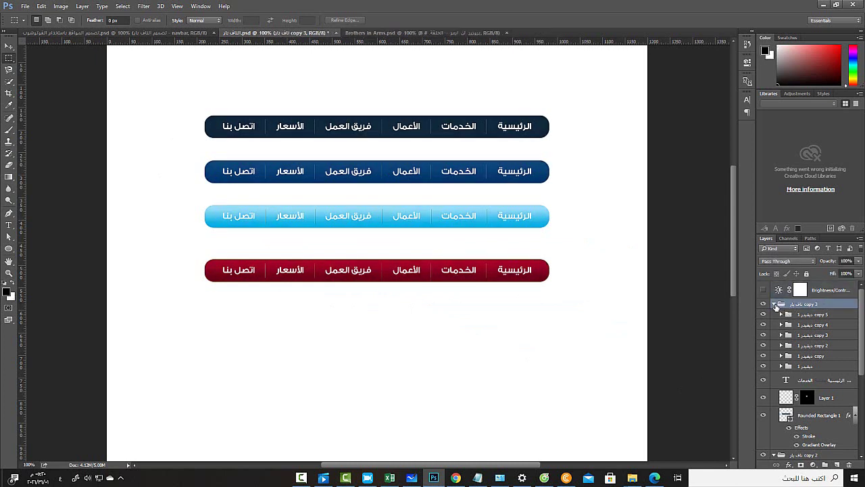
pyautogui.keyDown('ctrl'); pyautogui.click(775, 306); pyautogui.keyUp('ctrl')
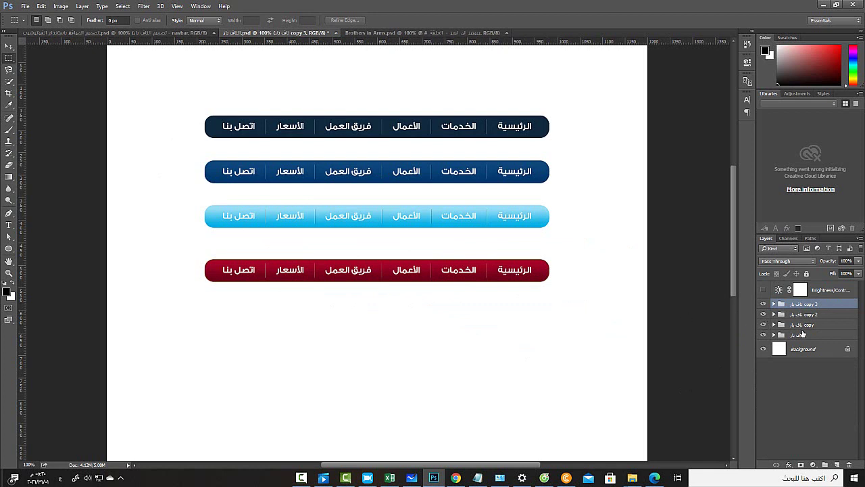
# Step: Duplicate the original ناف بار group and move the copy straight down below the red navigation bar
pyautogui.click(803, 336)
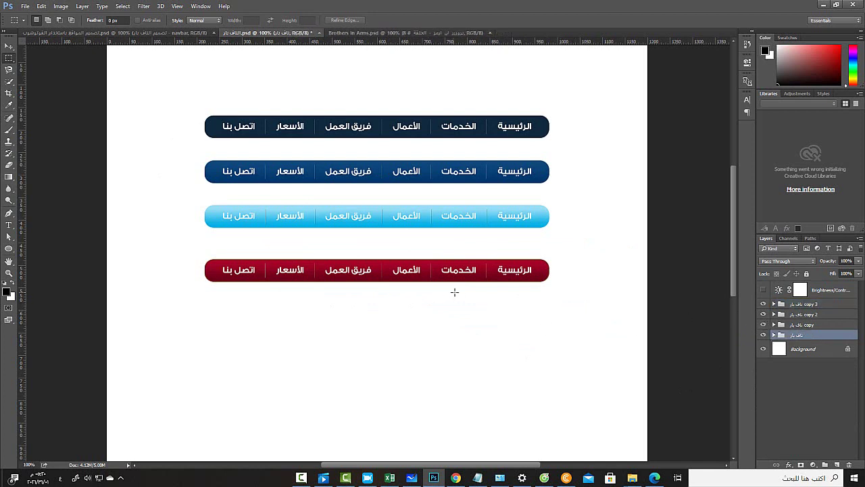
pyautogui.hotkey('ctrl', 'j')
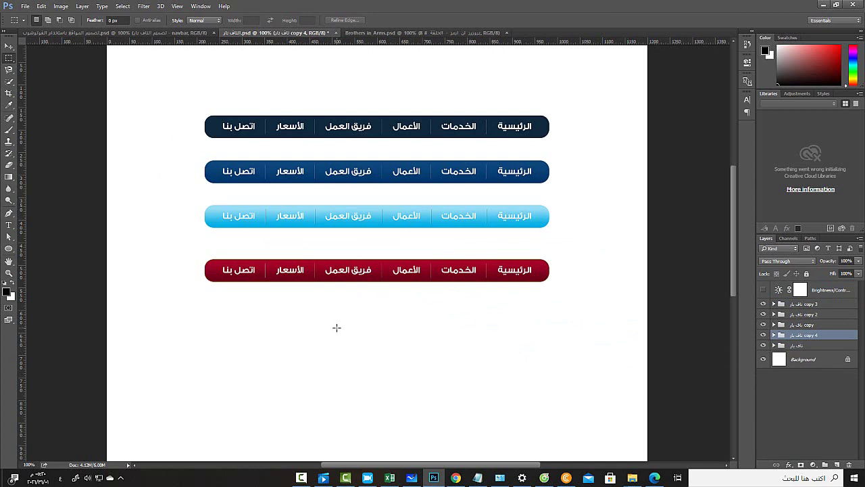
pyautogui.click(9, 46)
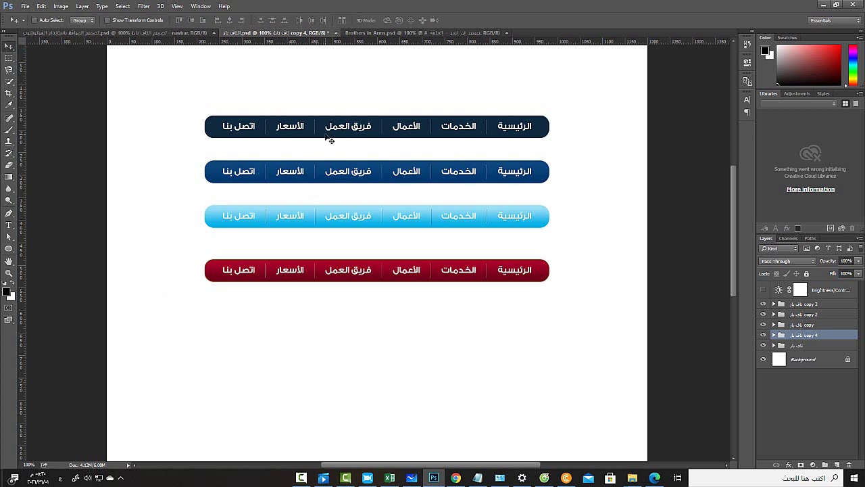
pyautogui.hotkey('shift', 'Down')
pyautogui.hotkey('shift', 'Down')
pyautogui.hotkey('shift', 'Down')
pyautogui.hotkey('shift', 'Down')
pyautogui.hotkey('shift', 'Down')
pyautogui.hotkey('shift', 'Down')
pyautogui.hotkey('shift', 'Down')
pyautogui.hotkey('shift', 'Down')
pyautogui.hotkey('shift', 'Down')
pyautogui.hotkey('shift', 'Down')
pyautogui.hotkey('shift', 'Down')
pyautogui.hotkey('shift', 'Down')
pyautogui.hotkey('shift', 'Down')
pyautogui.hotkey('shift', 'Down')
pyautogui.hotkey('shift', 'Down')
pyautogui.hotkey('shift', 'Down')
pyautogui.hotkey('shift', 'Down')
pyautogui.hotkey('shift', 'Down')
pyautogui.hotkey('shift', 'Down')
pyautogui.hotkey('shift', 'Down')
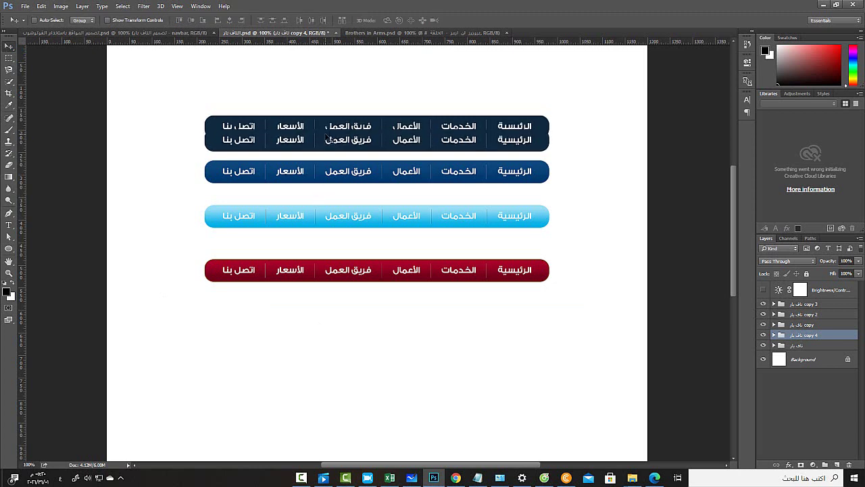
pyautogui.hotkey('shift', 'Down')
pyautogui.hotkey('shift', 'Down')
pyautogui.hotkey('shift', 'Down')
pyautogui.hotkey('shift', 'Down')
pyautogui.hotkey('shift', 'Down')
pyautogui.hotkey('shift', 'Down')
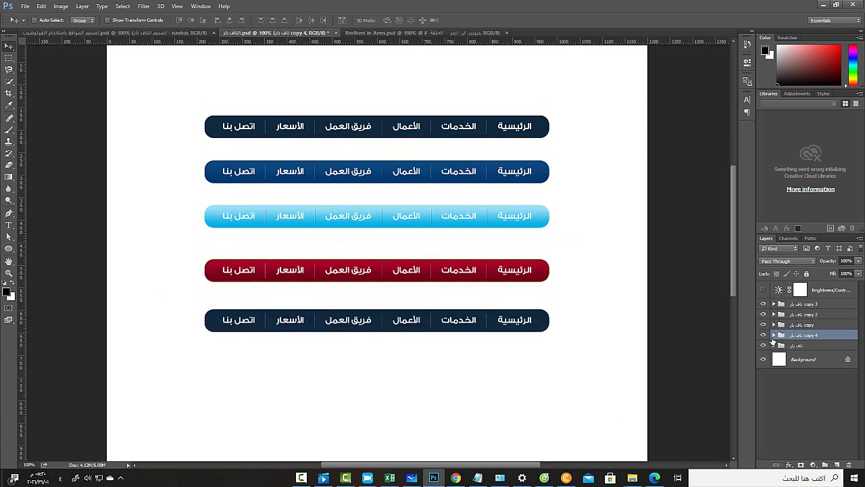
# Step: Add a Gradient Overlay effect to the Rounded Rectangle 1 layer inside the duplicated navbar group
pyautogui.click(774, 335)
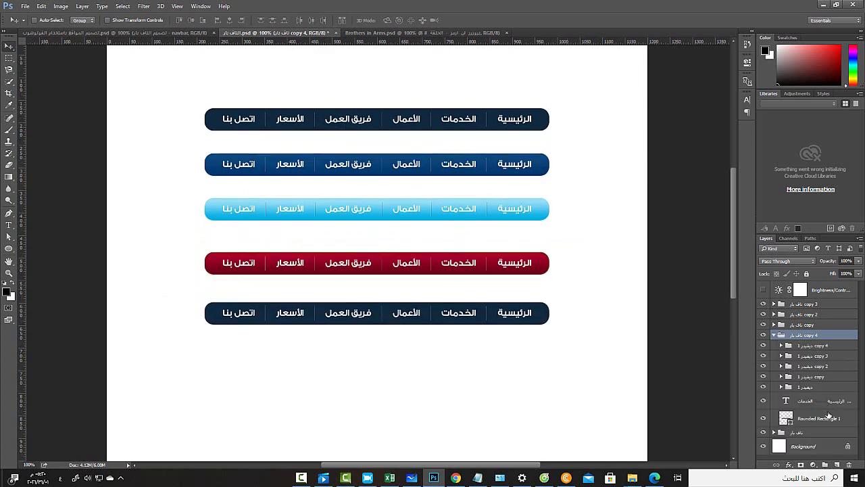
pyautogui.click(824, 420)
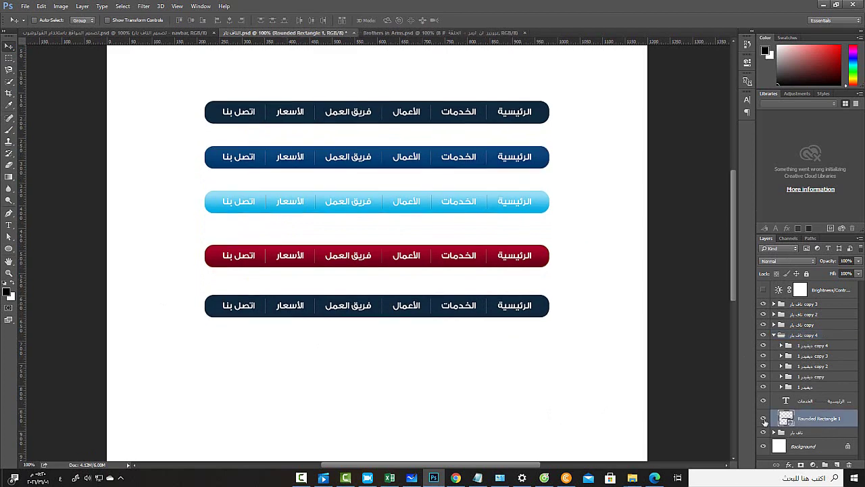
pyautogui.click(764, 420)
pyautogui.click(764, 419)
pyautogui.click(789, 465)
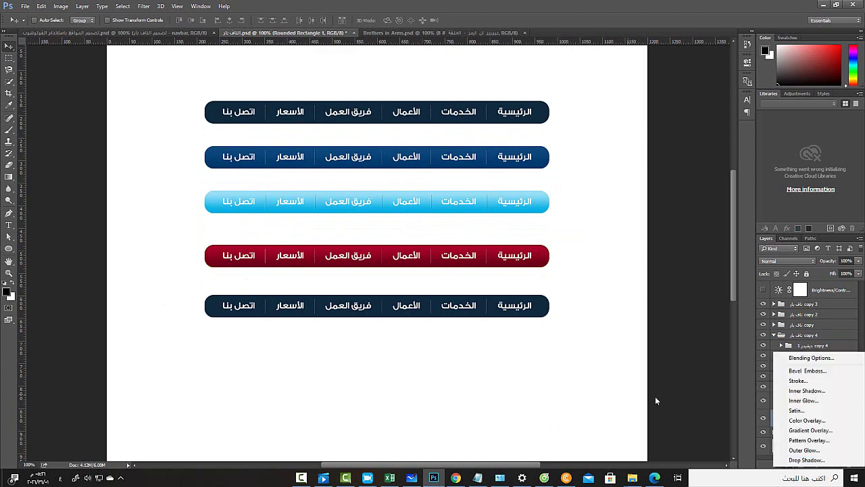
pyautogui.click(816, 431)
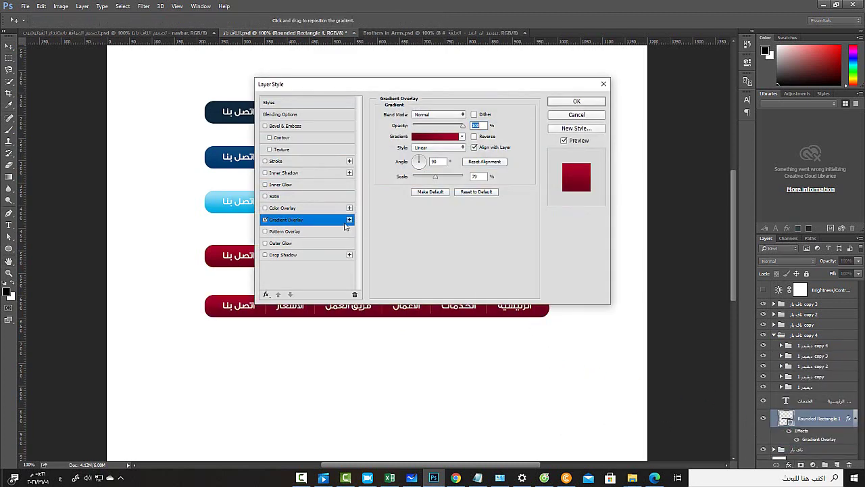
# Step: Set the overlay's gradient to the Blue 8 - Gloss preset
pyautogui.click(429, 143)
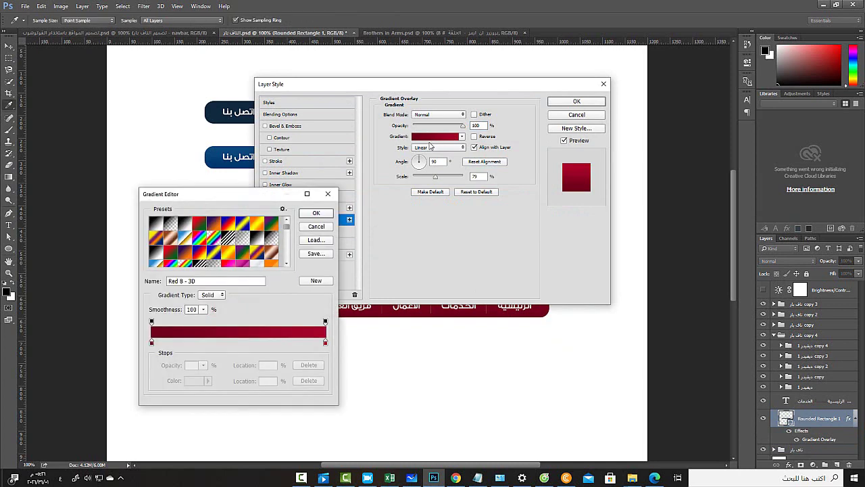
pyautogui.moveTo(289, 232); pyautogui.dragTo(289, 270)
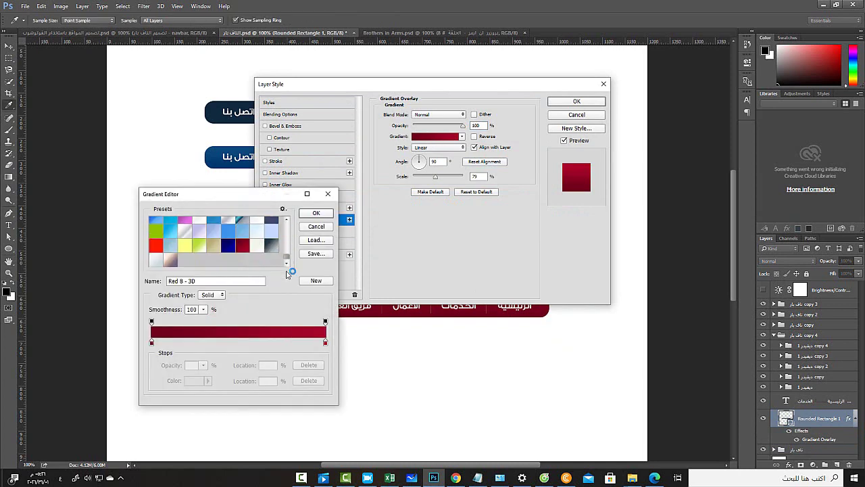
pyautogui.click(203, 246)
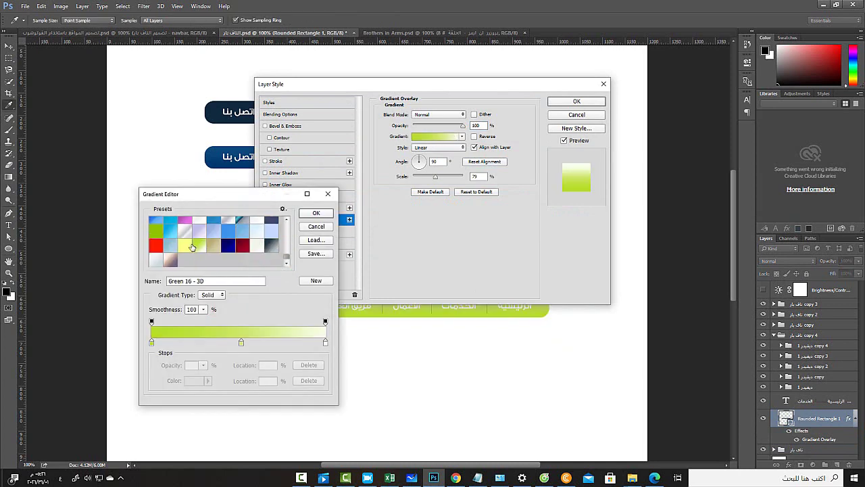
pyautogui.click(181, 248)
pyautogui.click(174, 247)
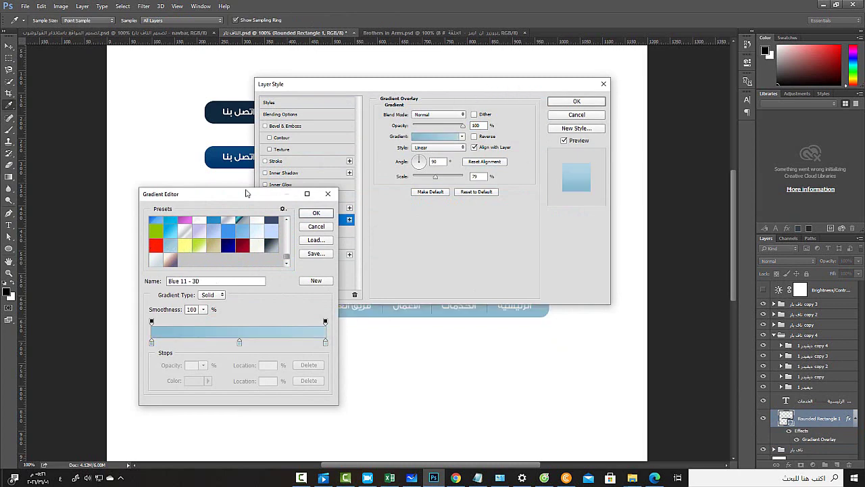
pyautogui.moveTo(244, 198); pyautogui.dragTo(181, 110)
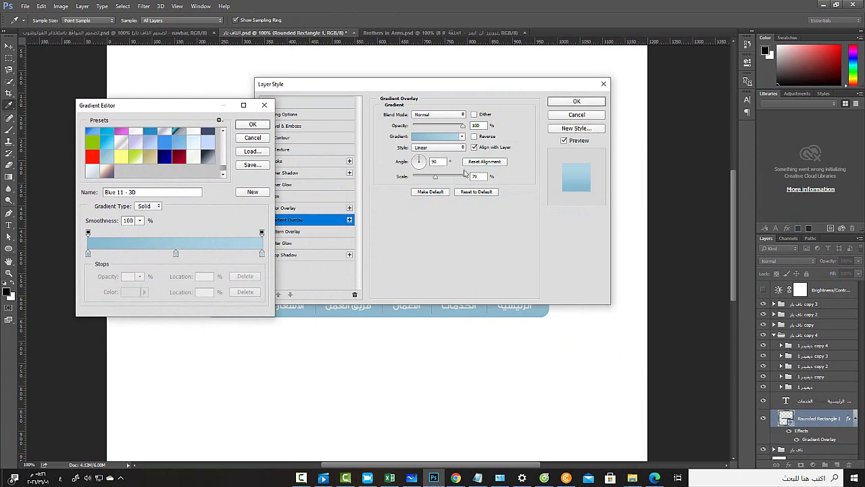
pyautogui.scroll(1, 151, 154)
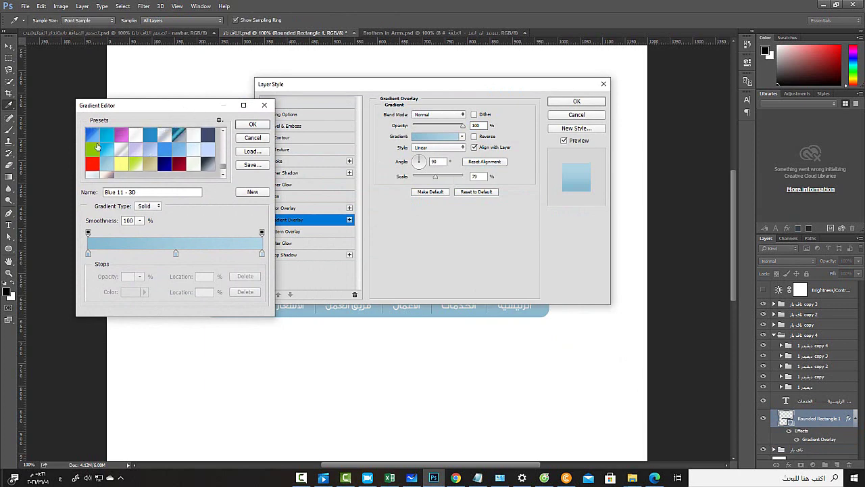
pyautogui.click(95, 140)
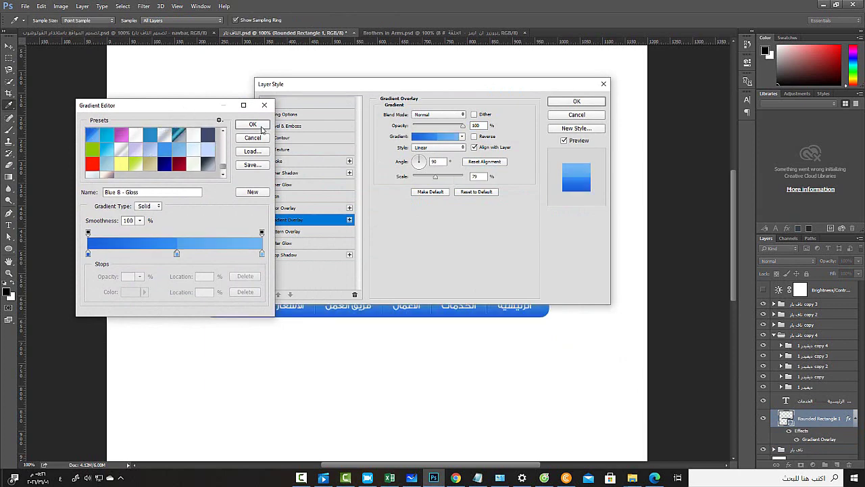
pyautogui.click(253, 125)
# Step: Add a 1 px inside stroke in dark blue 0f2a3f to the new bar and apply the layer style
pyautogui.moveTo(400, 86); pyautogui.dragTo(547, 52)
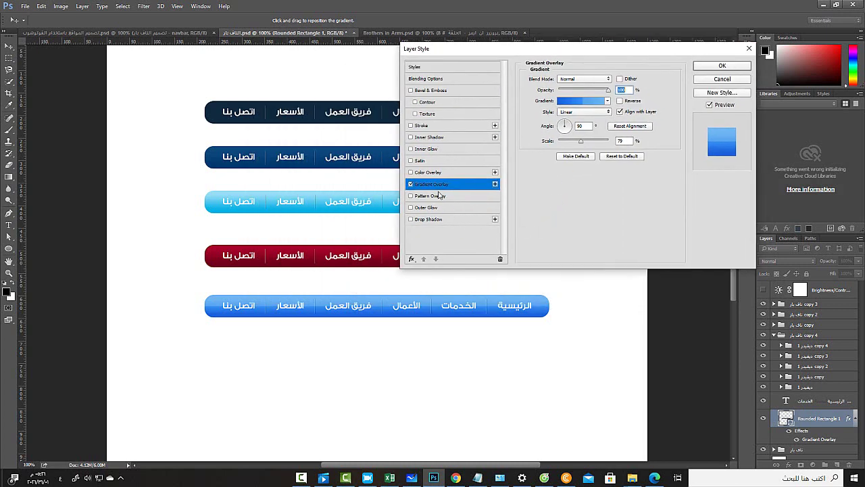
pyautogui.click(420, 126)
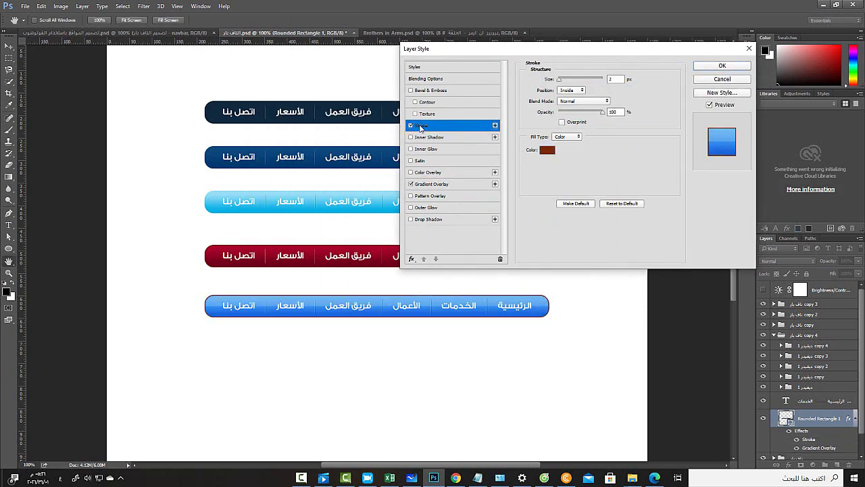
pyautogui.click(549, 152)
pyautogui.click(381, 308)
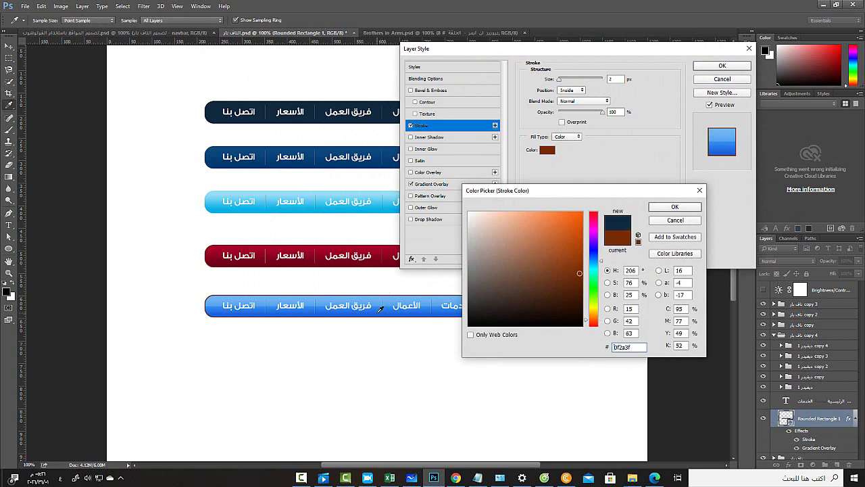
pyautogui.click(675, 207)
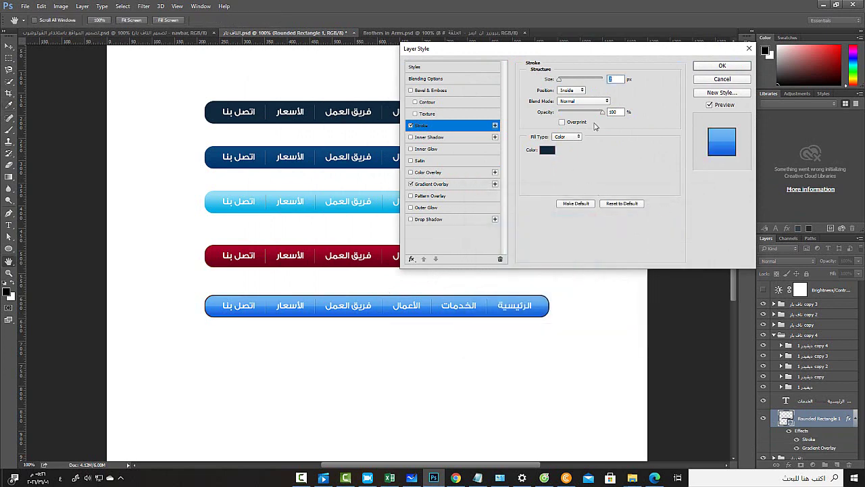
pyautogui.moveTo(559, 79)
pyautogui.mouseDown()
pyautogui.moveTo(568, 81)
pyautogui.moveTo(558, 82)
pyautogui.mouseUp()
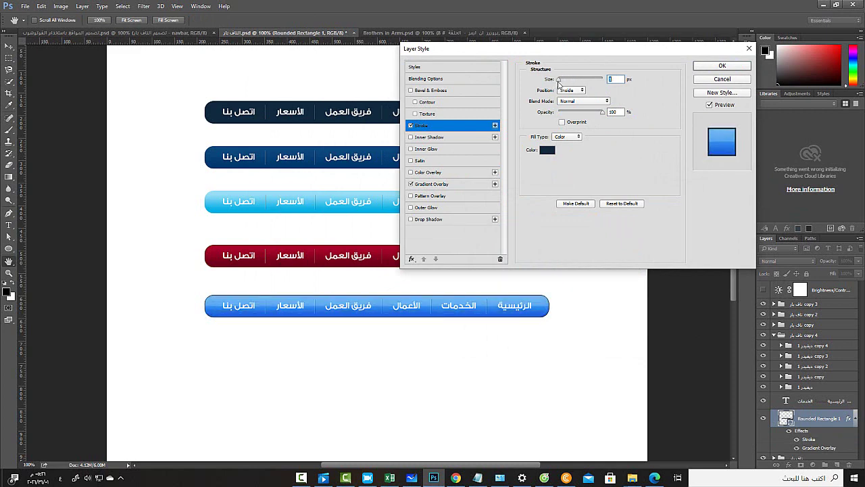
pyautogui.moveTo(558, 80); pyautogui.dragTo(558, 82)
pyautogui.click(723, 68)
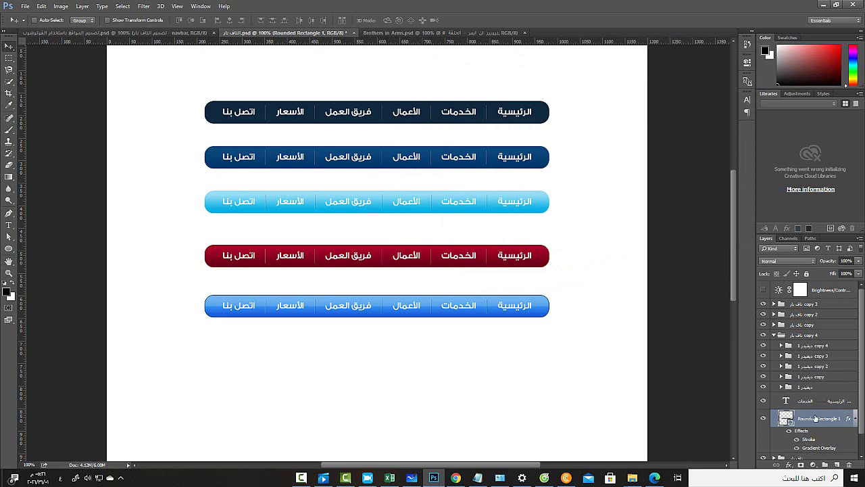
# Step: With the new bar's text layer active, make a rectangular selection around الخدمات between its two dividers
pyautogui.click(814, 346)
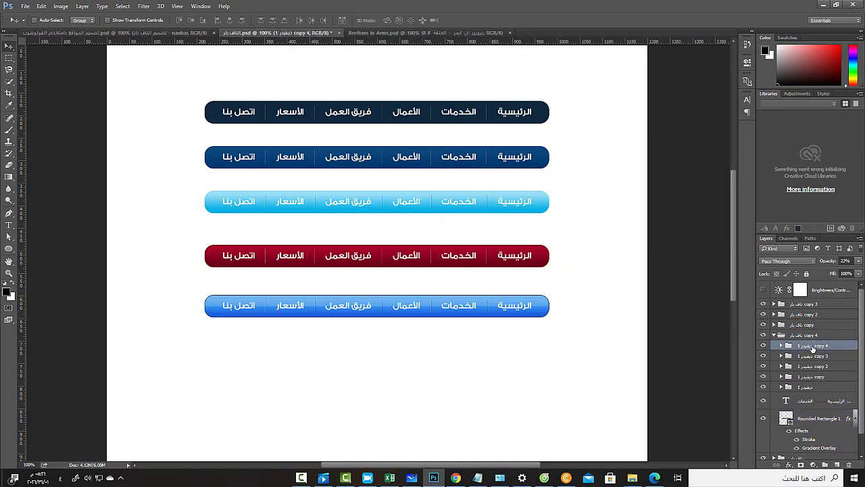
pyautogui.click(810, 401)
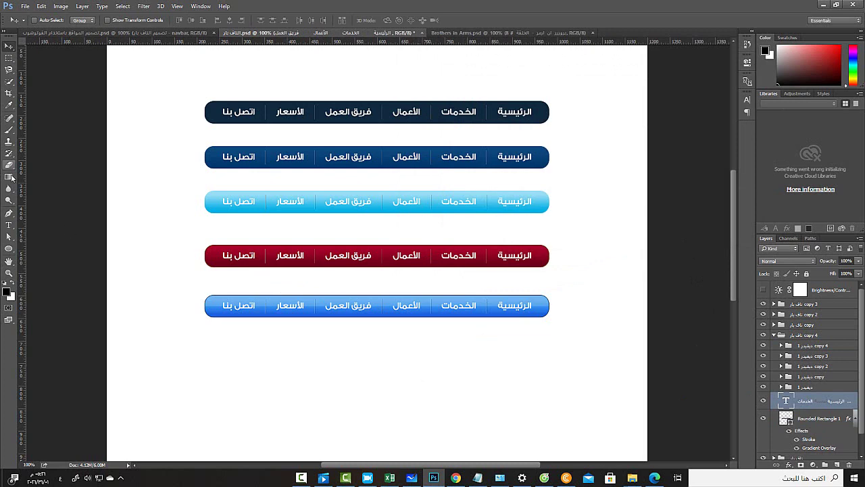
pyautogui.click(9, 58)
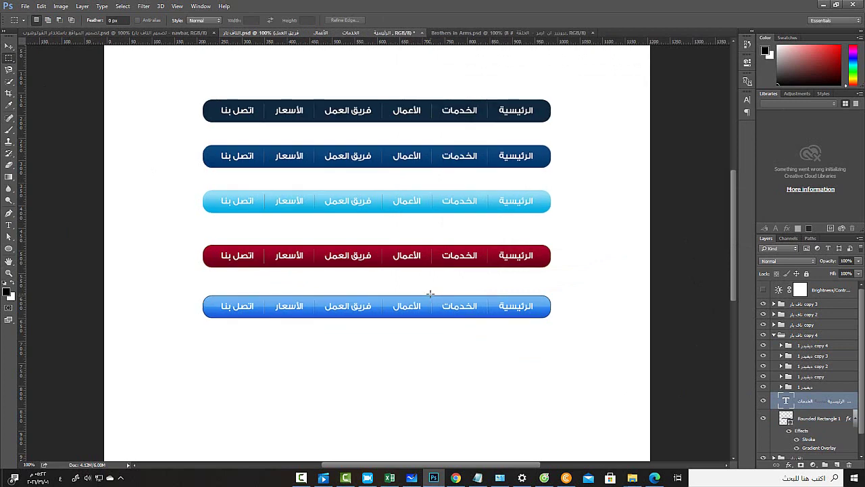
pyautogui.hotkey('ctrl', '+')
pyautogui.moveTo(433, 294); pyautogui.dragTo(414, 239)
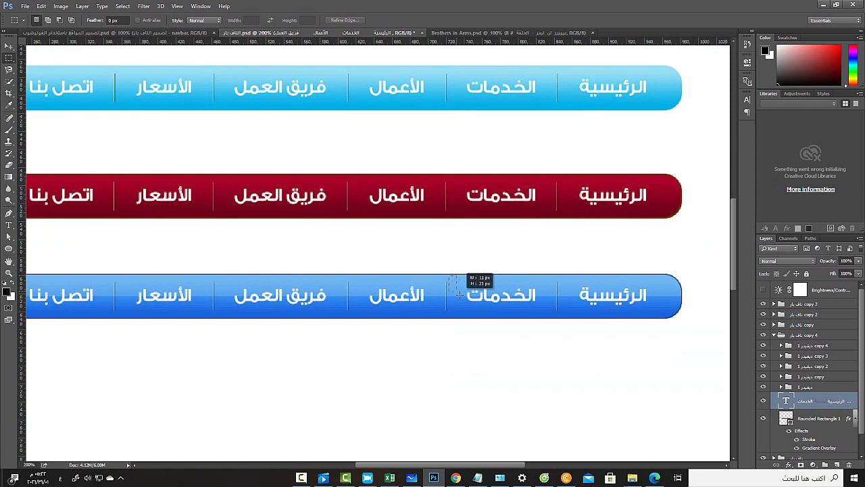
pyautogui.moveTo(547, 313); pyautogui.dragTo(555, 316)
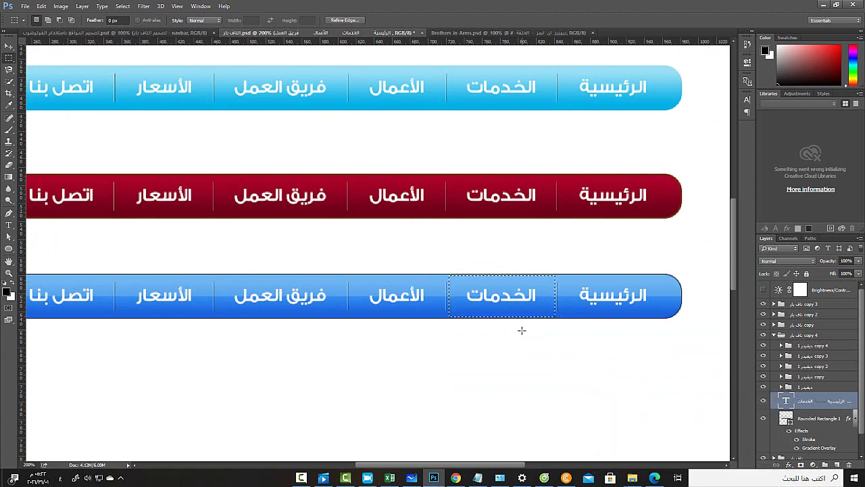
# Step: Add a Brightness/Contrast adjustment layer masked to the selection and set its brightness to 24
pyautogui.click(813, 466)
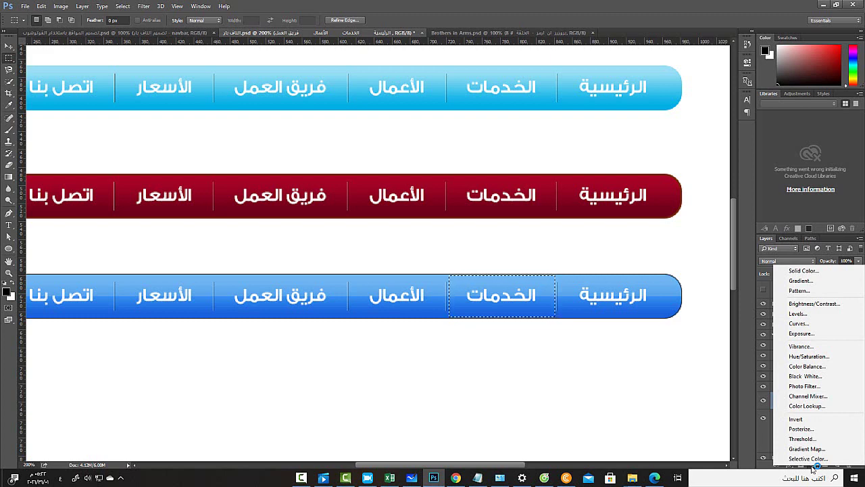
pyautogui.click(820, 306)
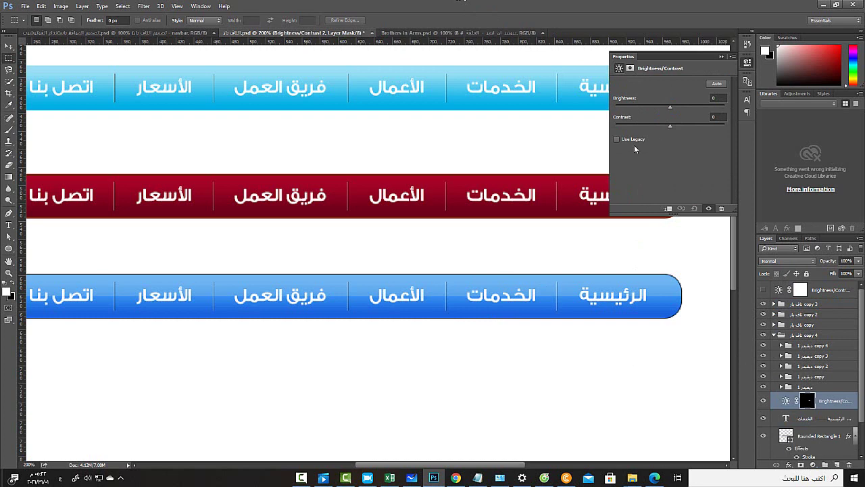
pyautogui.moveTo(670, 108); pyautogui.dragTo(677, 108)
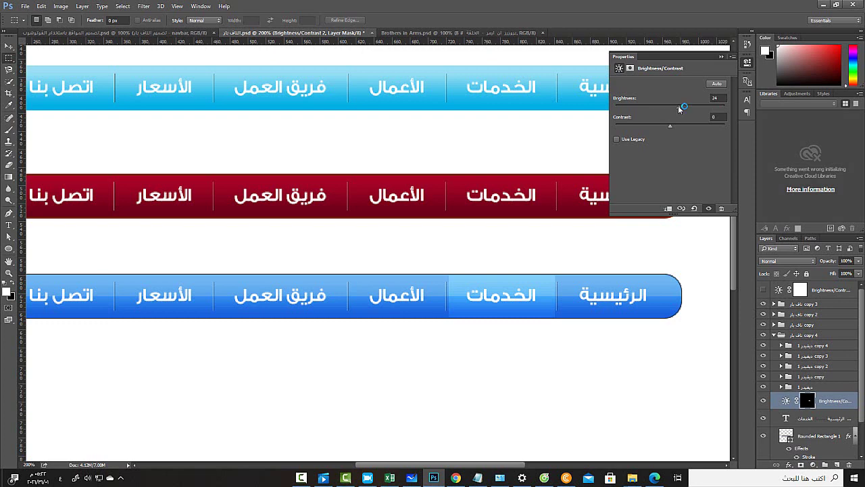
# Step: Set the الخدمات highlight adjustment's brightness to -97 and contrast to -7, and save the document
pyautogui.moveTo(683, 107); pyautogui.dragTo(694, 109)
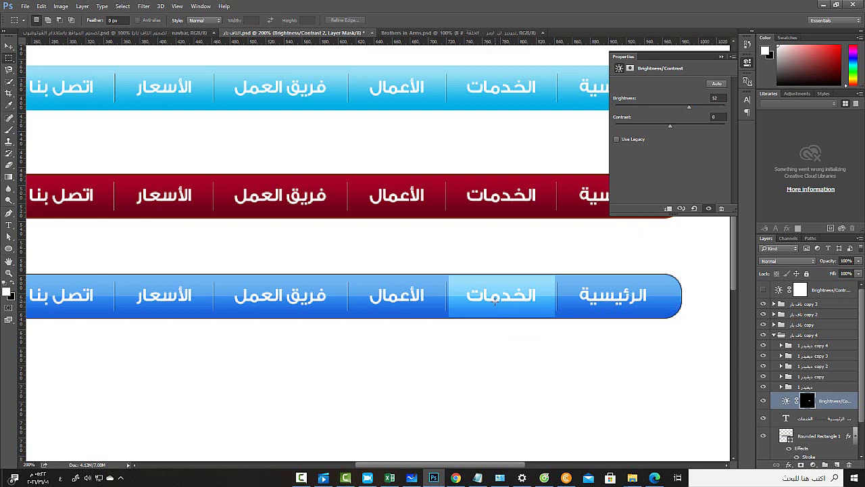
pyautogui.hotkey('ctrl', '-')
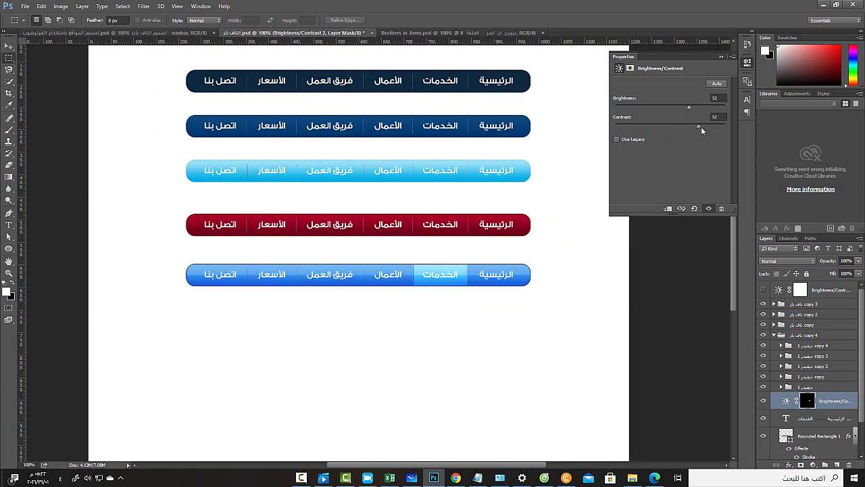
pyautogui.moveTo(700, 127); pyautogui.dragTo(636, 114)
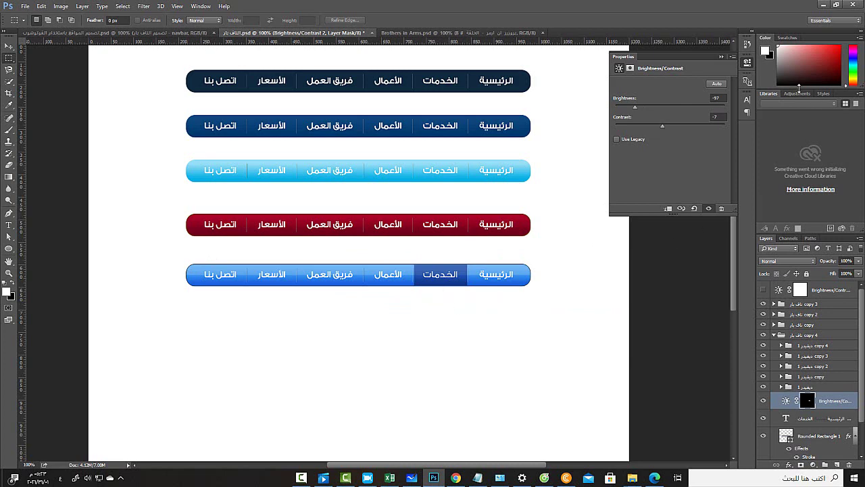
pyautogui.click(747, 62)
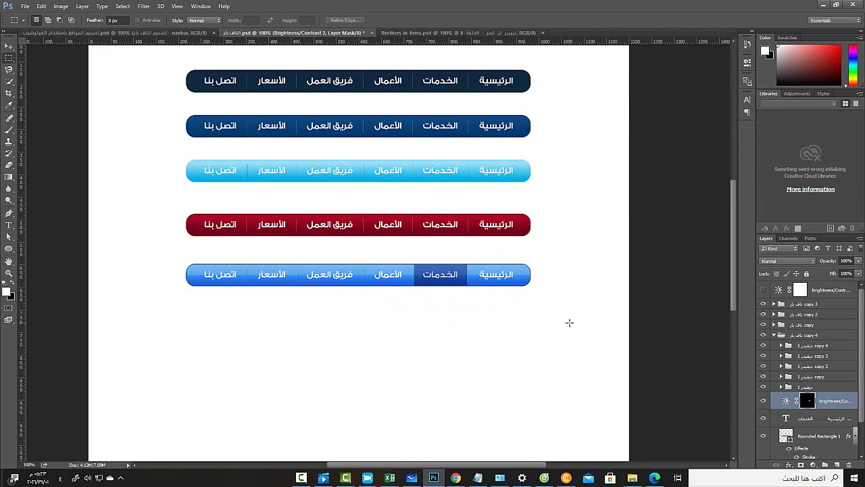
pyautogui.hotkey('ctrl', 's')
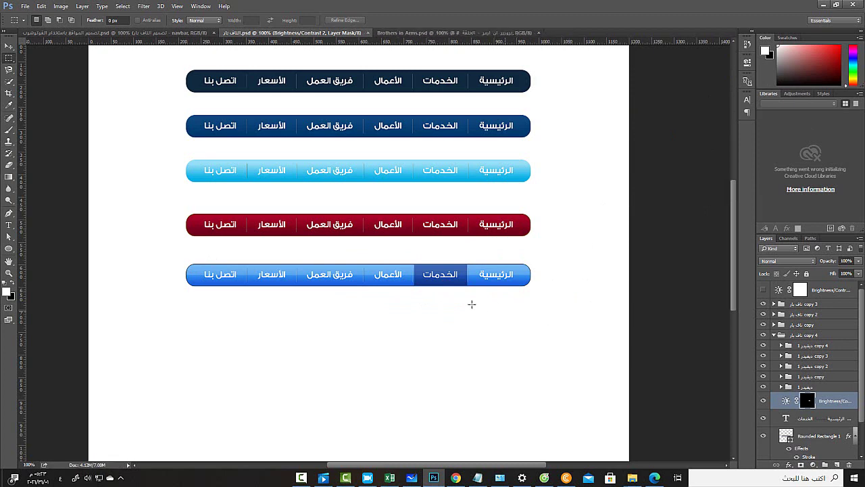
# Step: Create a new 1200 x 1200 px document named glossy effect, at 72 pixels/inch in RGB with a white background
pyautogui.click(25, 8)
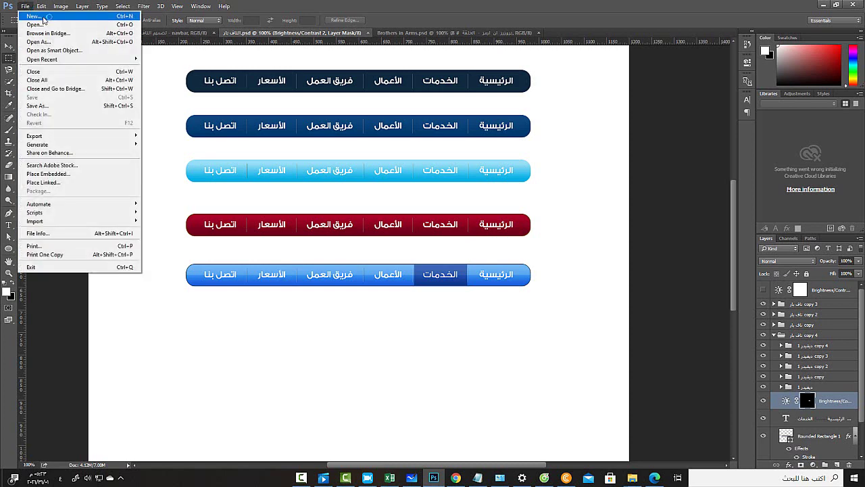
pyautogui.click(341, 170)
pyautogui.hotkey('ctrl', 'n')
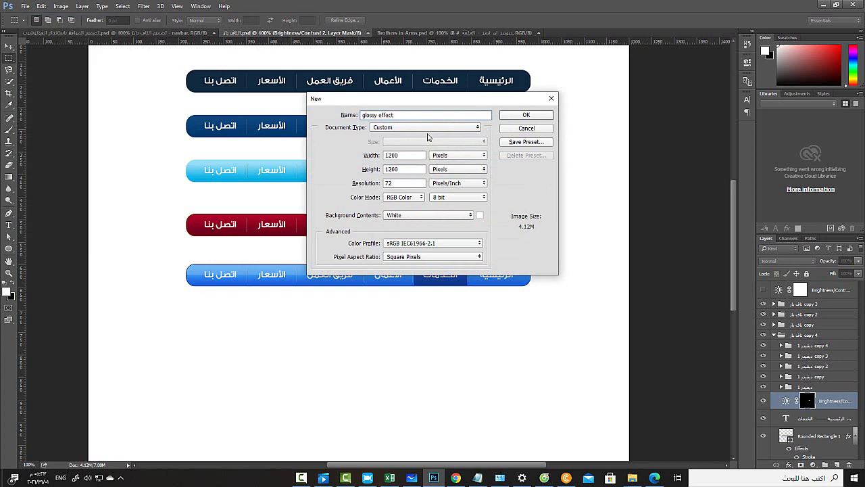
pyautogui.click(526, 116)
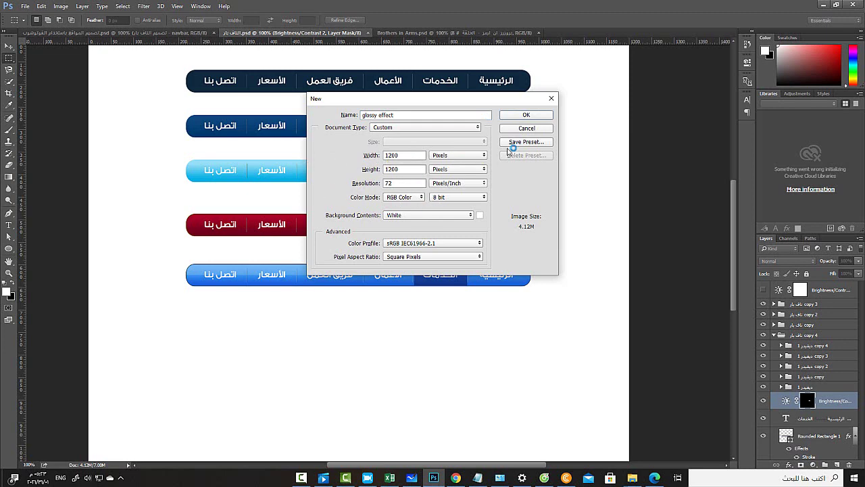
pyautogui.click(526, 116)
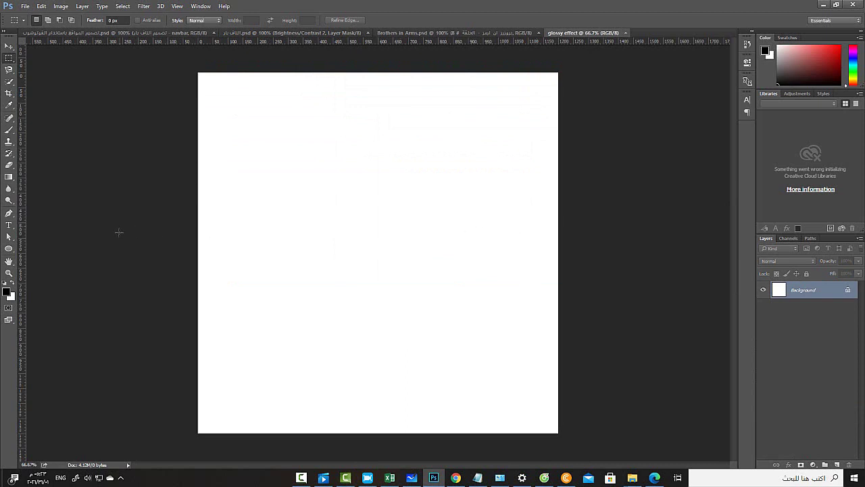
# Step: Draw a dark navy filled circle about 483 px in diameter on the canvas with the Ellipse tool
pyautogui.click(9, 248)
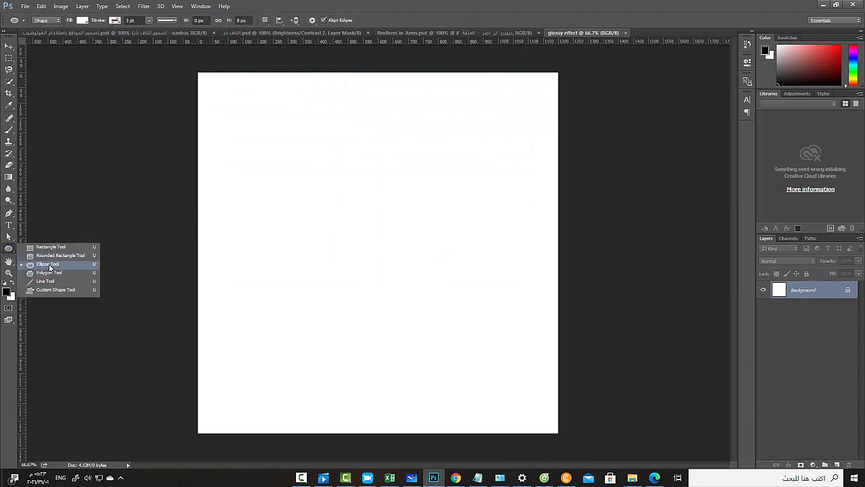
pyautogui.click(50, 264)
pyautogui.click(82, 20)
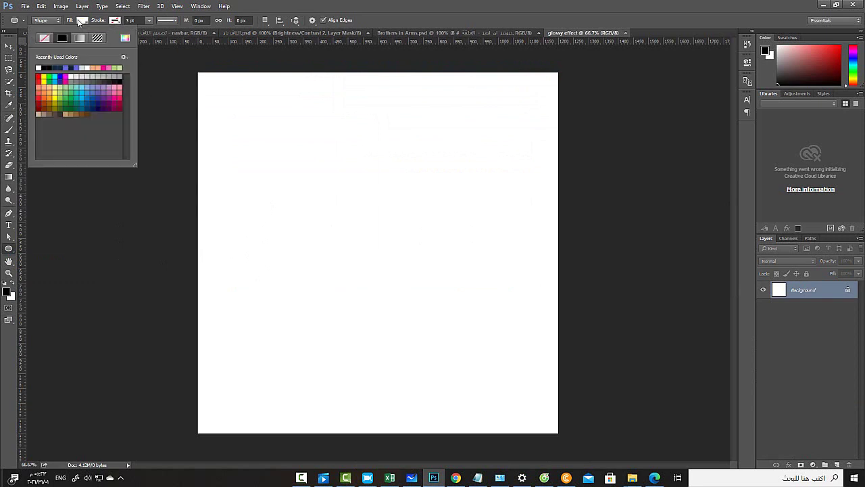
pyautogui.click(57, 67)
pyautogui.moveTo(343, 177); pyautogui.dragTo(491, 326)
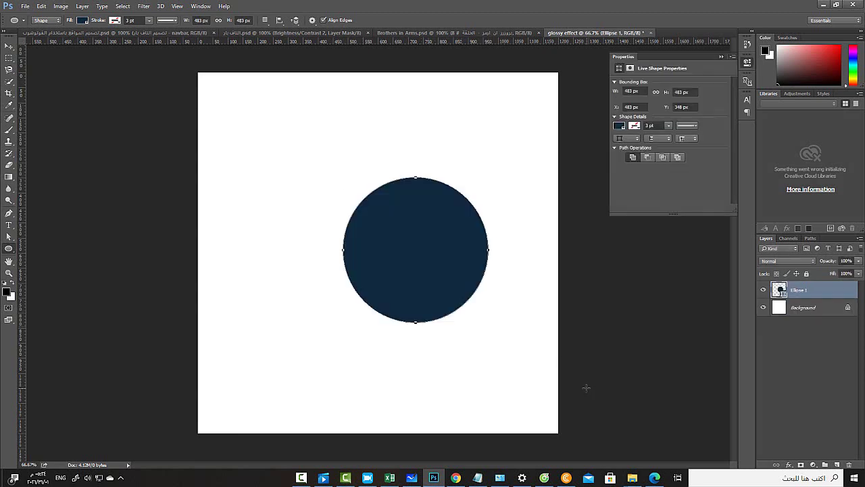
# Step: Move the circle toward the middle and align its vertical and horizontal centres to the whole canvas
pyautogui.click(9, 46)
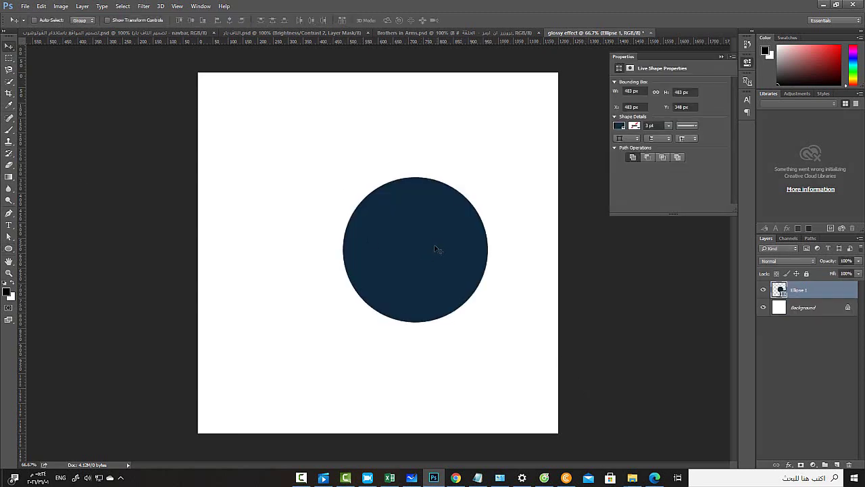
pyautogui.moveTo(438, 249); pyautogui.dragTo(396, 238)
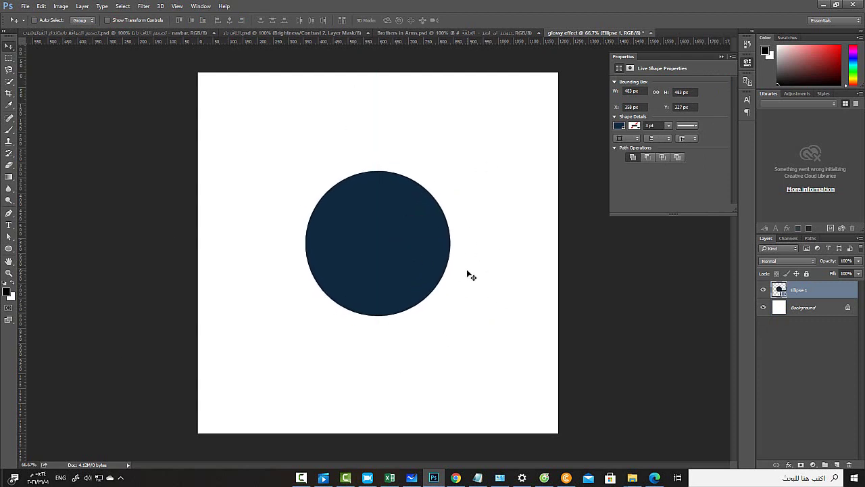
pyautogui.hotkey('ctrl', 'a')
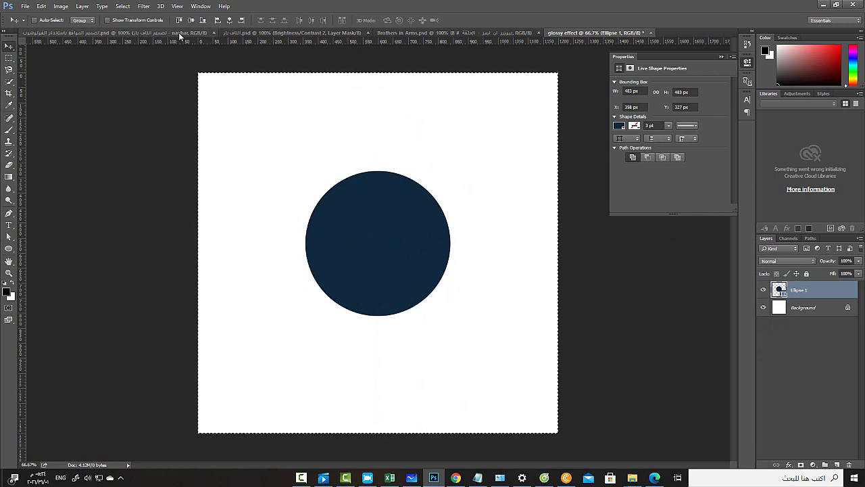
pyautogui.click(192, 20)
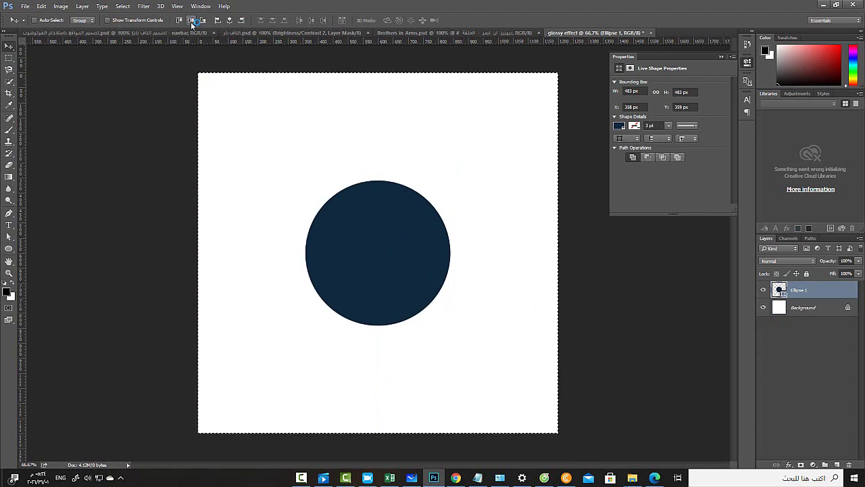
pyautogui.click(229, 20)
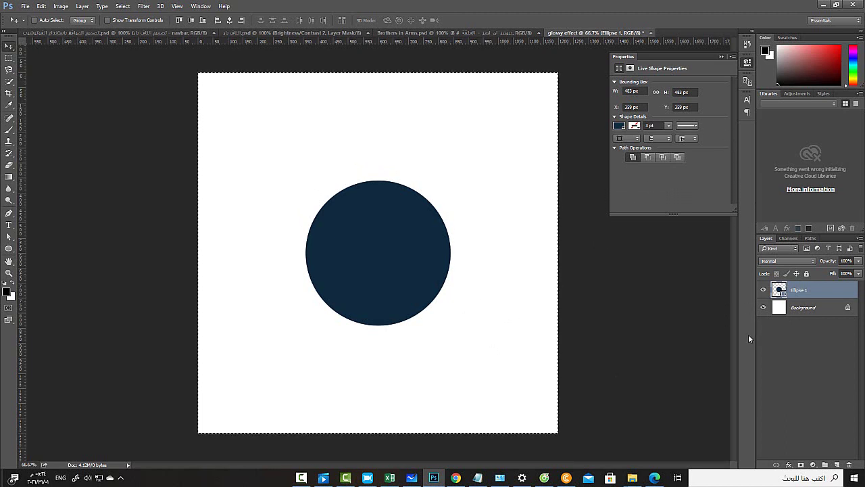
pyautogui.click(790, 465)
pyautogui.click(804, 428)
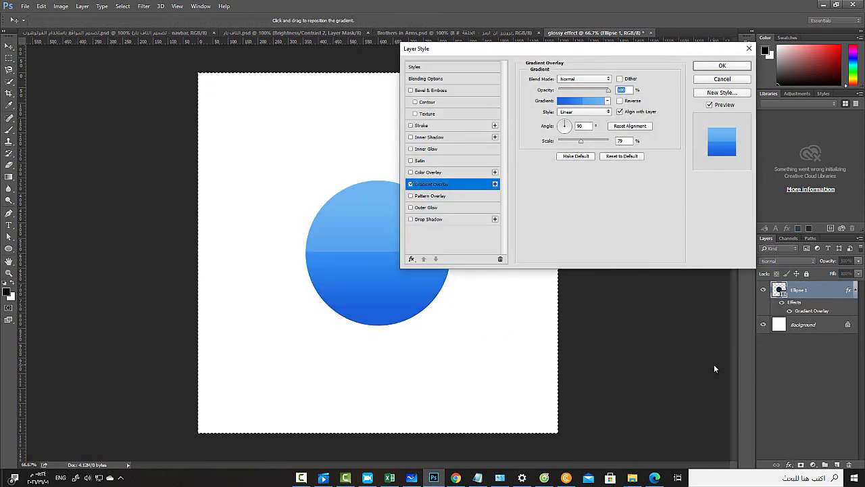
pyautogui.click(721, 80)
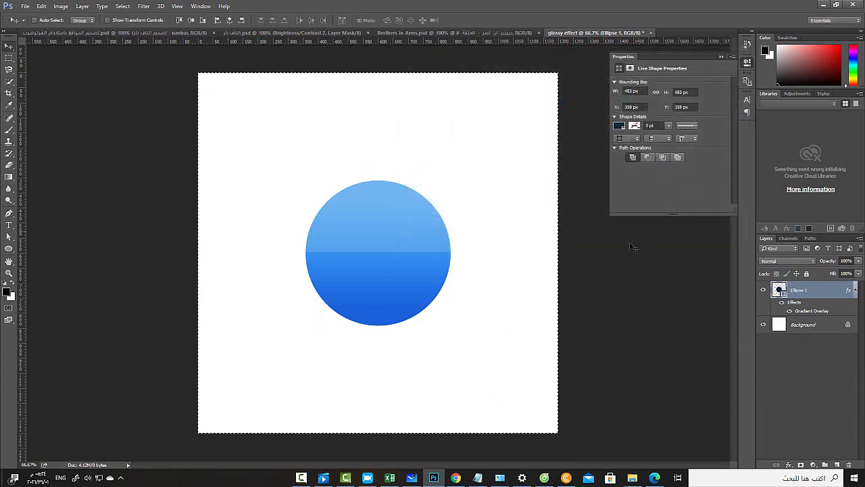
# Step: Deselect the canvas and add a Gradient Overlay effect to the circle's layer
pyautogui.hotkey('ctrl', 'd')
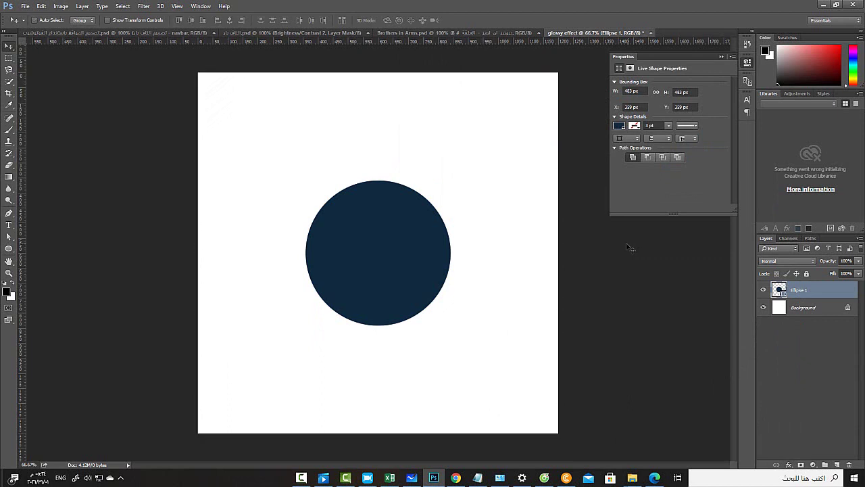
pyautogui.click(302, 479)
pyautogui.click(789, 465)
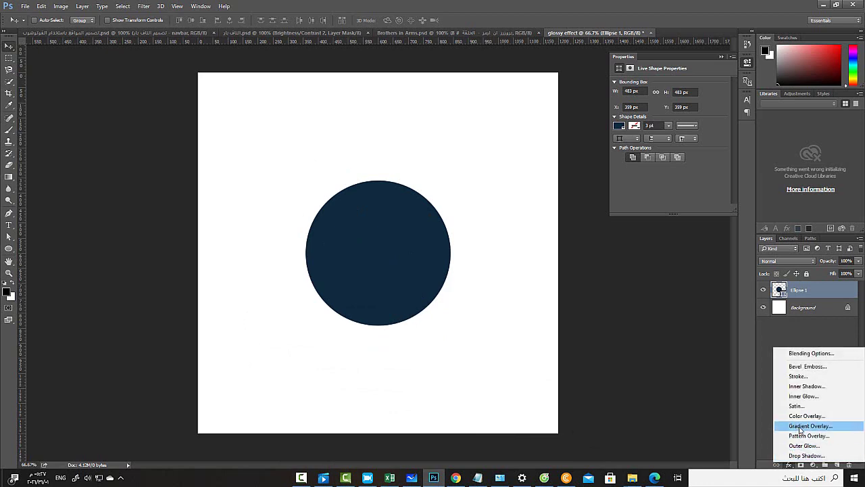
pyautogui.click(799, 426)
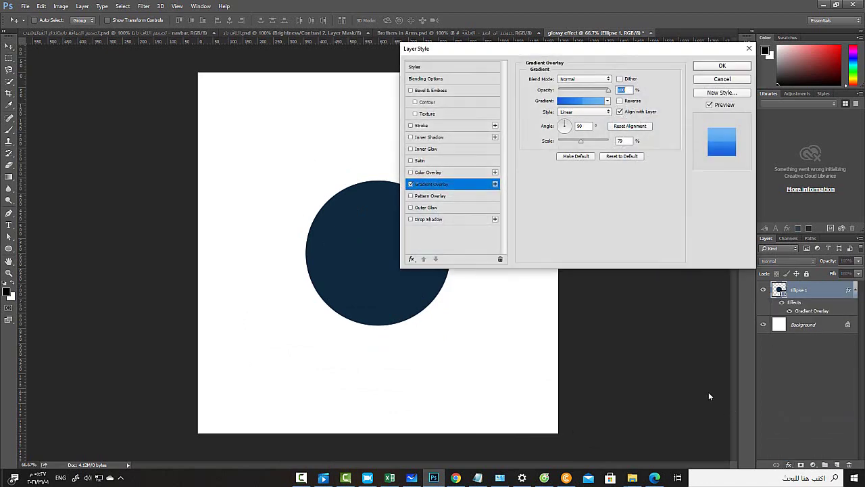
# Step: Set the circle's overlay gradient to the Red 1 - 3D preset and its style to Radial
pyautogui.click(575, 102)
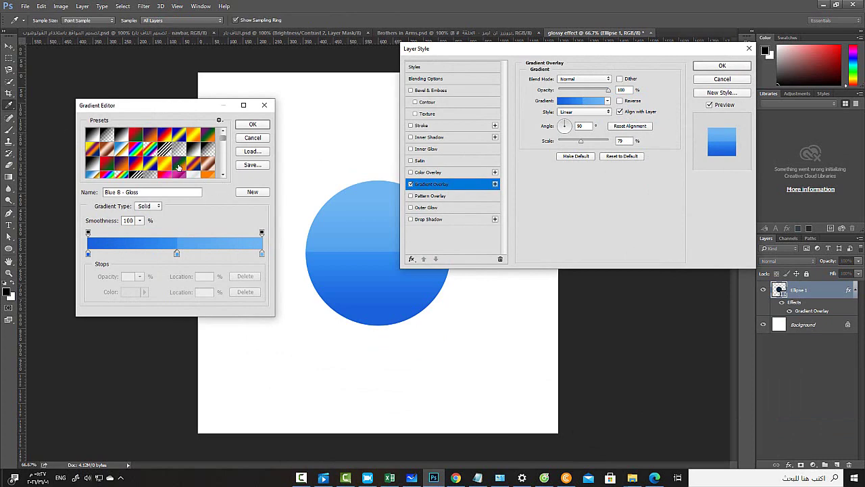
pyautogui.click(223, 175)
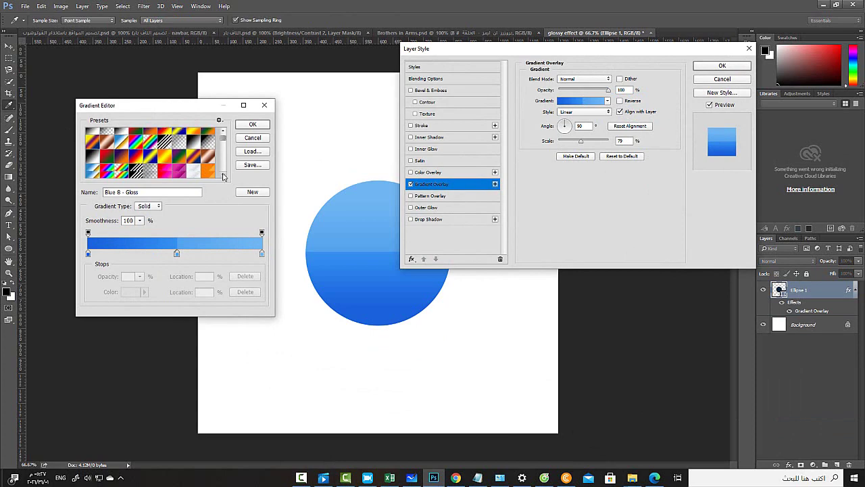
pyautogui.click(223, 175)
pyautogui.click(223, 175)
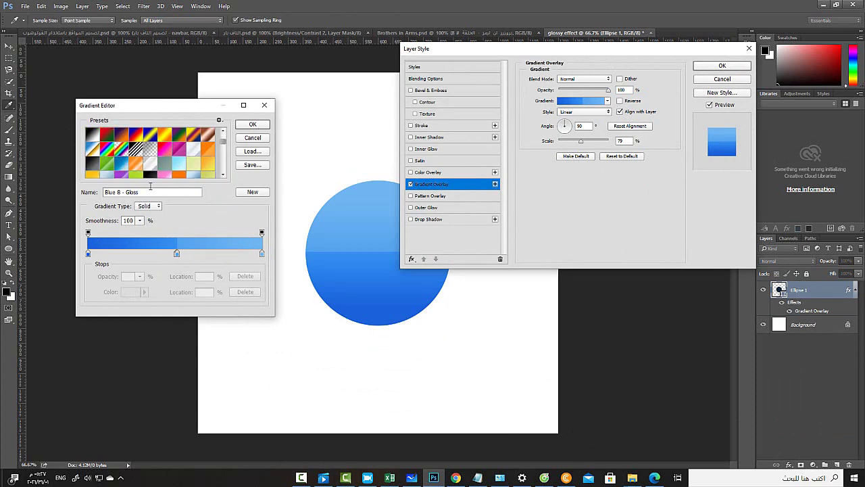
pyautogui.scroll(-5, 165, 163)
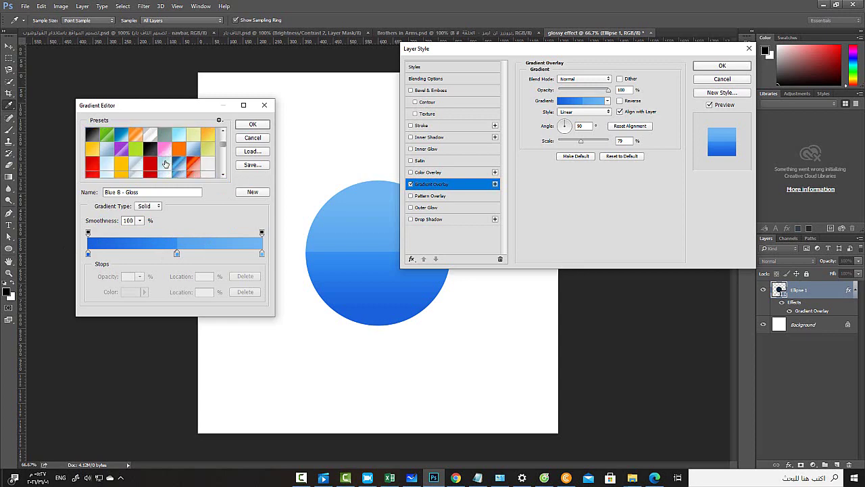
pyautogui.click(153, 150)
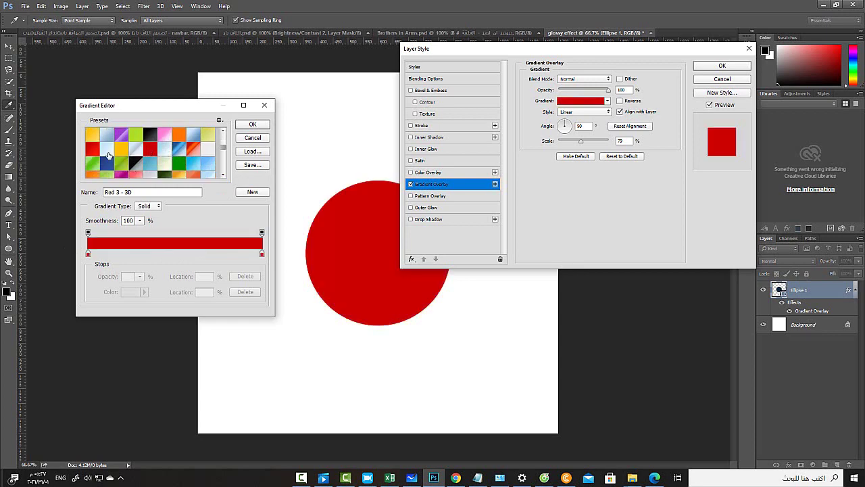
pyautogui.click(92, 153)
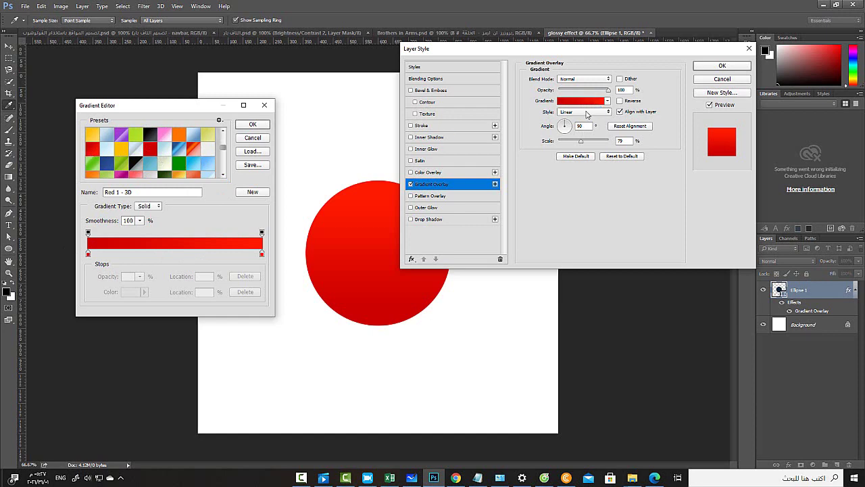
pyautogui.click(252, 125)
pyautogui.click(580, 111)
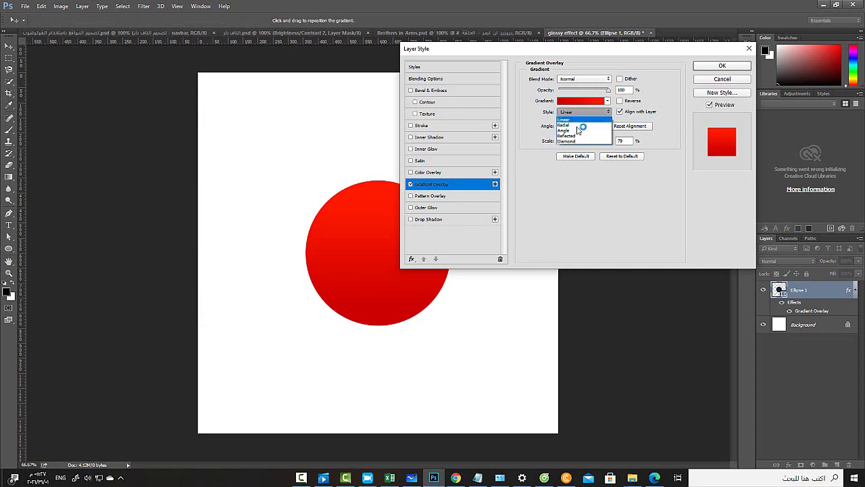
pyautogui.click(578, 128)
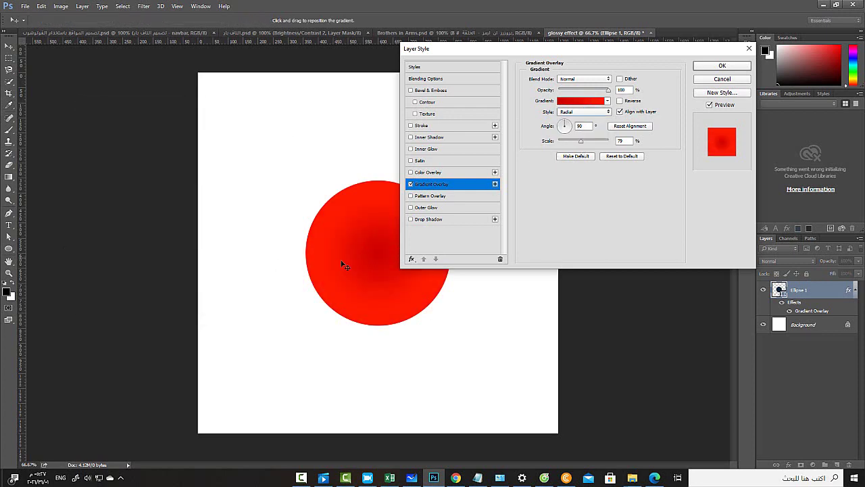
# Step: Change the overlay gradient's first colour stop, at location 0%, to dark red a80303
pyautogui.moveTo(554, 49); pyautogui.dragTo(634, 56)
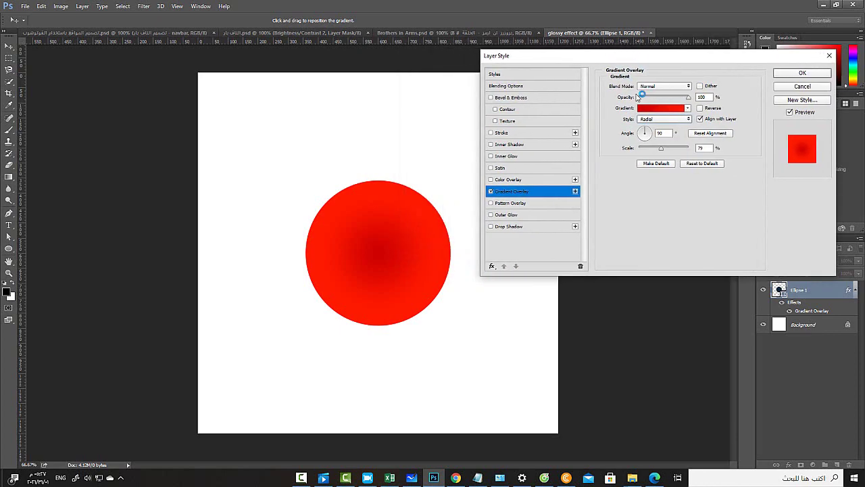
pyautogui.click(656, 109)
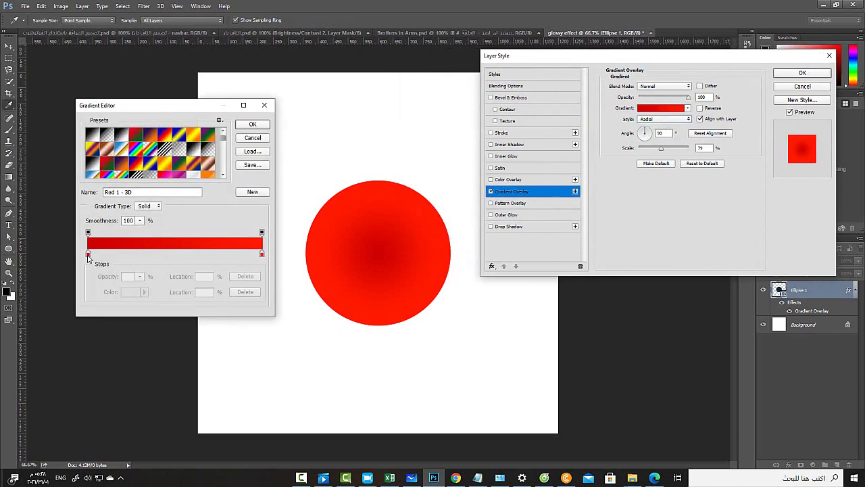
pyautogui.click(88, 254)
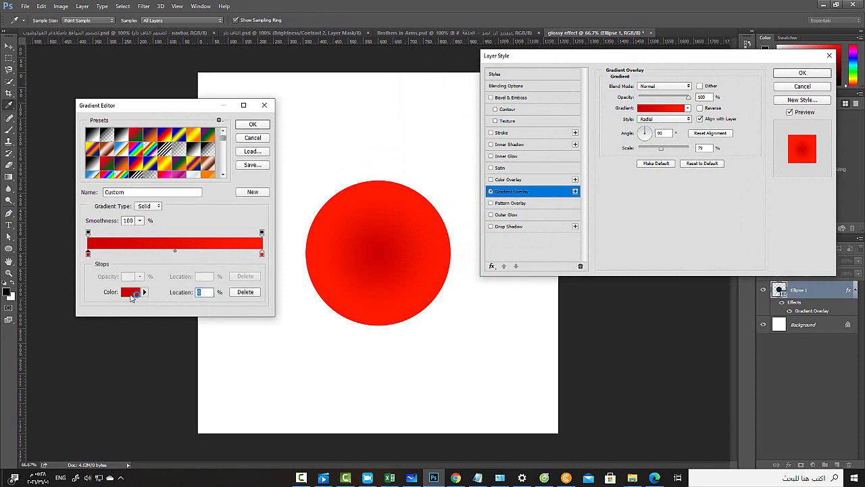
pyautogui.click(133, 293)
pyautogui.moveTo(580, 235); pyautogui.dragTo(581, 251)
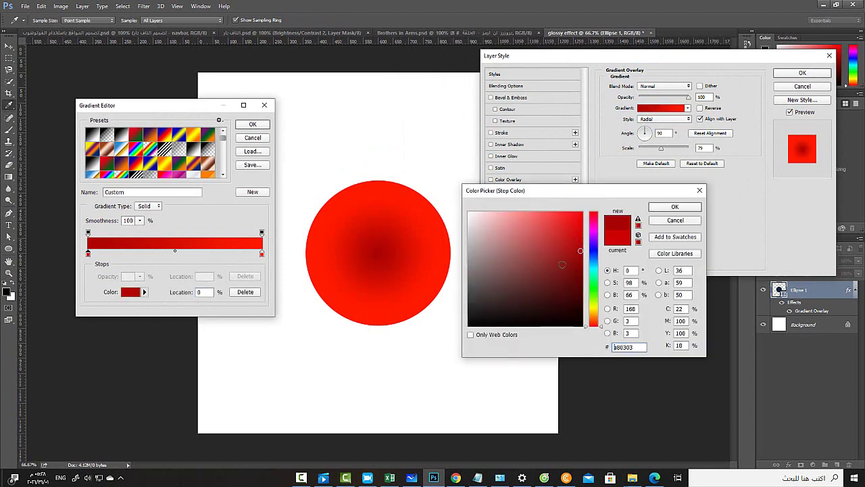
pyautogui.click(674, 206)
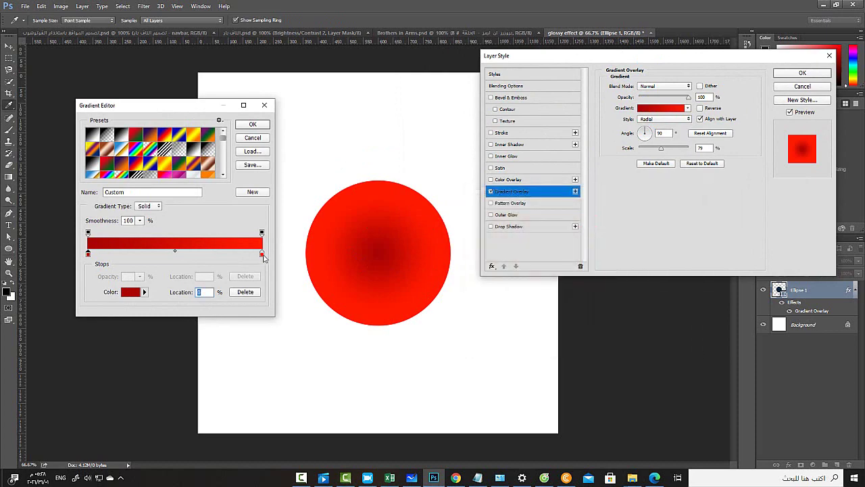
# Step: Accept the edited gradient and reverse the circle's Gradient Overlay
pyautogui.click(261, 255)
pyautogui.click(254, 125)
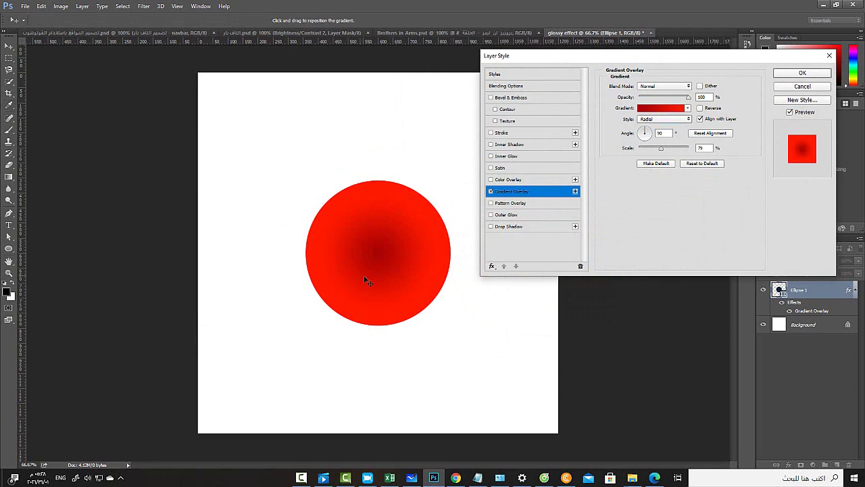
pyautogui.moveTo(372, 255); pyautogui.dragTo(376, 260)
pyautogui.click(700, 108)
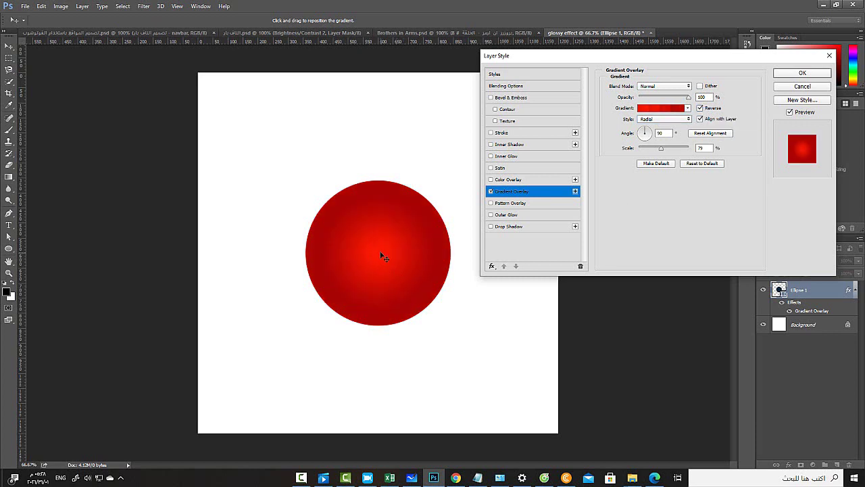
# Step: Reopen the overlay gradient for editing and shift the midpoint between its two red stops to 42%
pyautogui.click(660, 108)
pyautogui.click(88, 254)
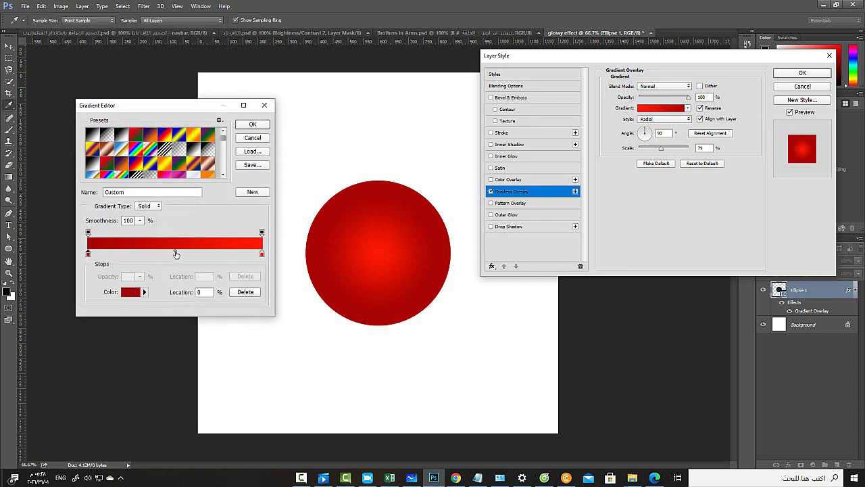
pyautogui.moveTo(175, 253); pyautogui.dragTo(162, 253)
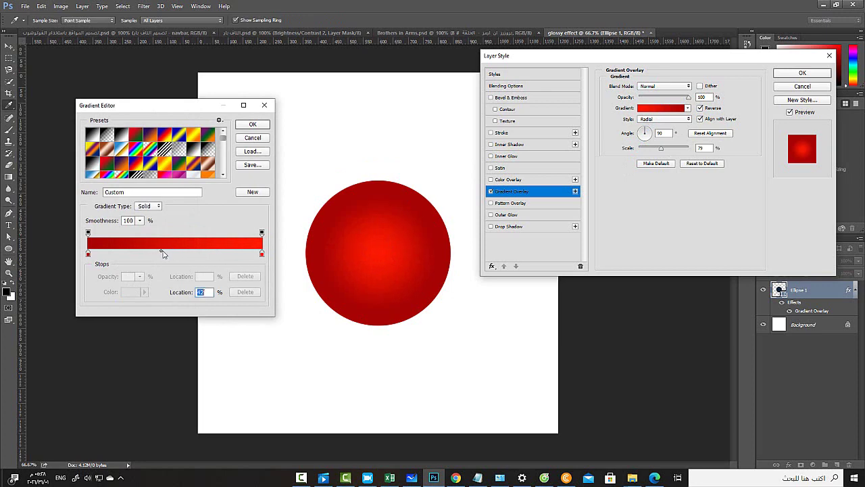
pyautogui.click(157, 252)
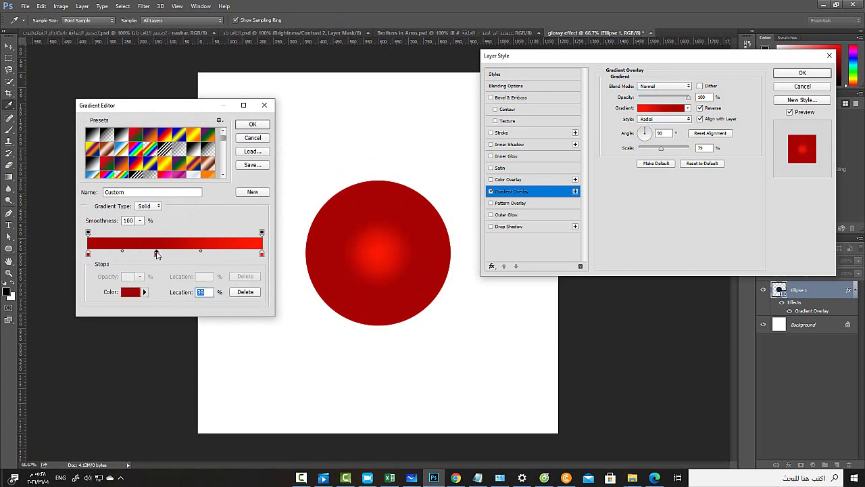
pyautogui.moveTo(157, 255); pyautogui.dragTo(177, 276)
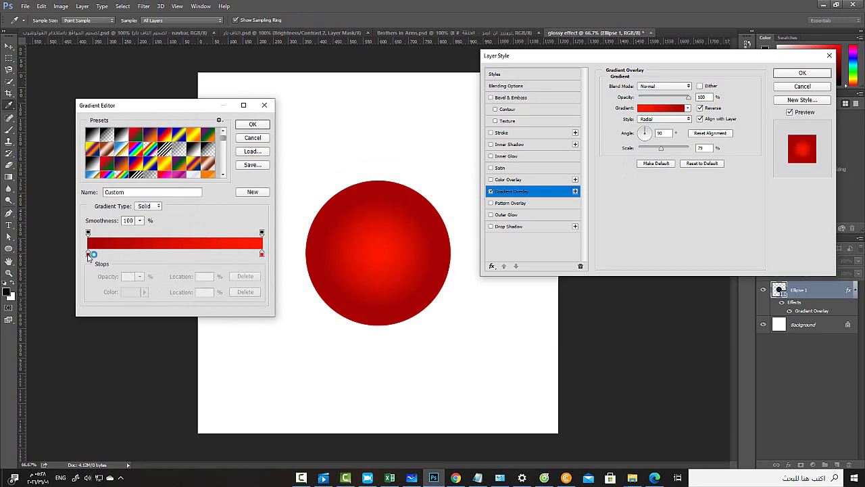
pyautogui.click(88, 254)
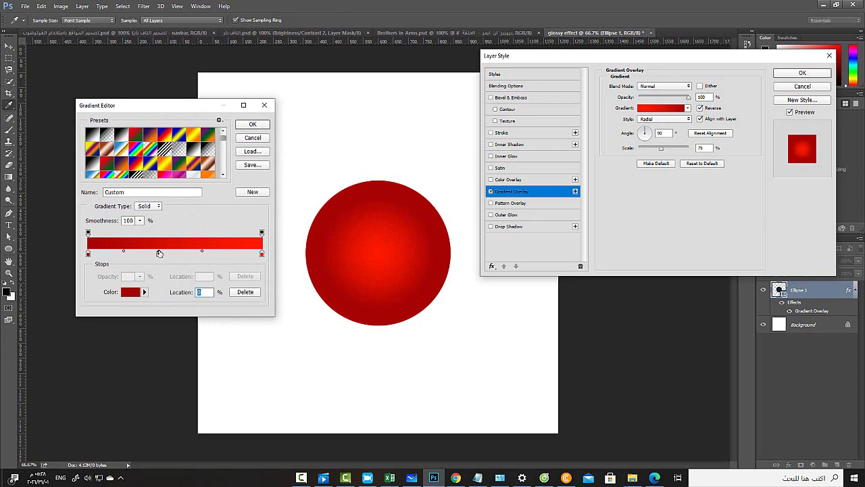
pyautogui.click(159, 253)
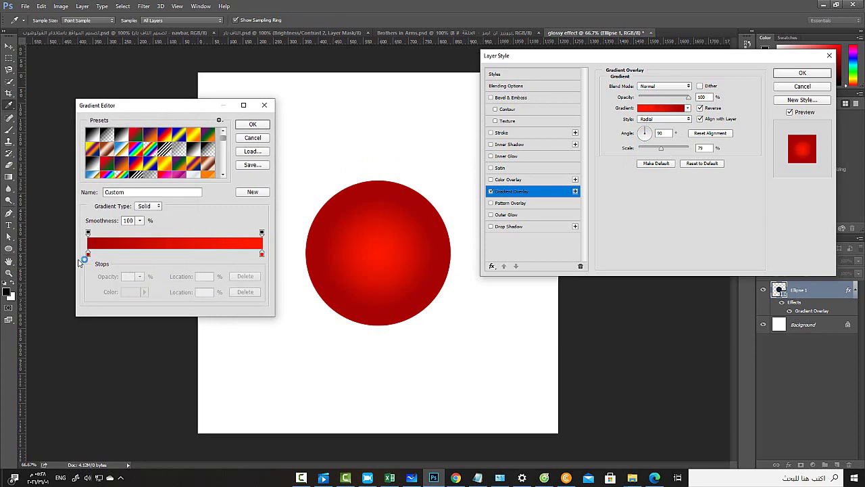
pyautogui.click(88, 254)
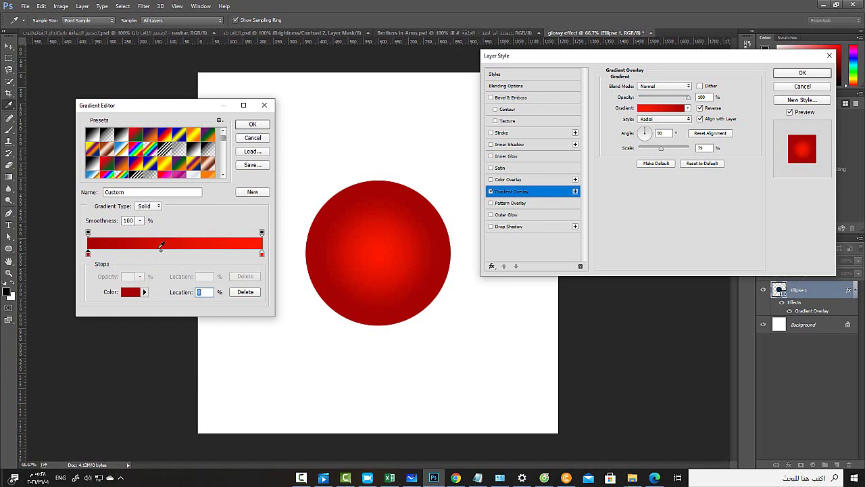
# Step: Settle the gradient's colour midpoint at about 42%, adjust the overlay's angle and apply the layer style
pyautogui.moveTo(161, 253); pyautogui.dragTo(141, 255)
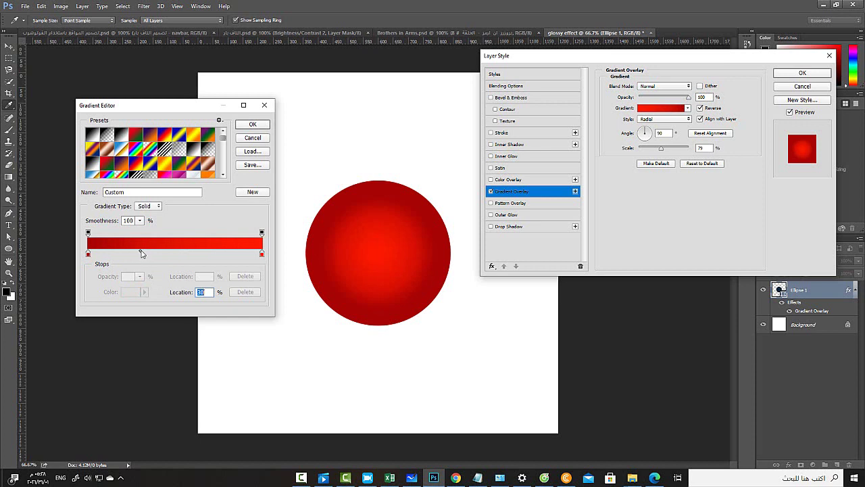
pyautogui.moveTo(141, 254); pyautogui.dragTo(161, 254)
pyautogui.click(254, 126)
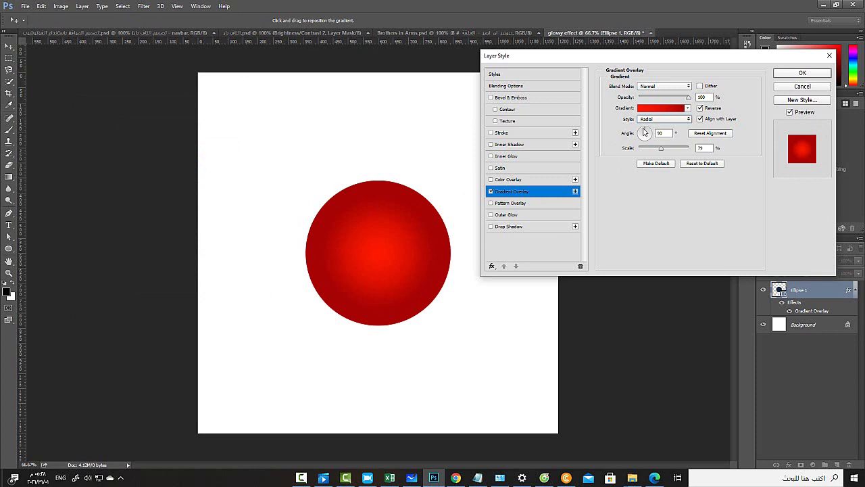
pyautogui.moveTo(646, 133)
pyautogui.mouseDown()
pyautogui.moveTo(651, 139)
pyautogui.moveTo(640, 141)
pyautogui.mouseUp()
pyautogui.click(803, 74)
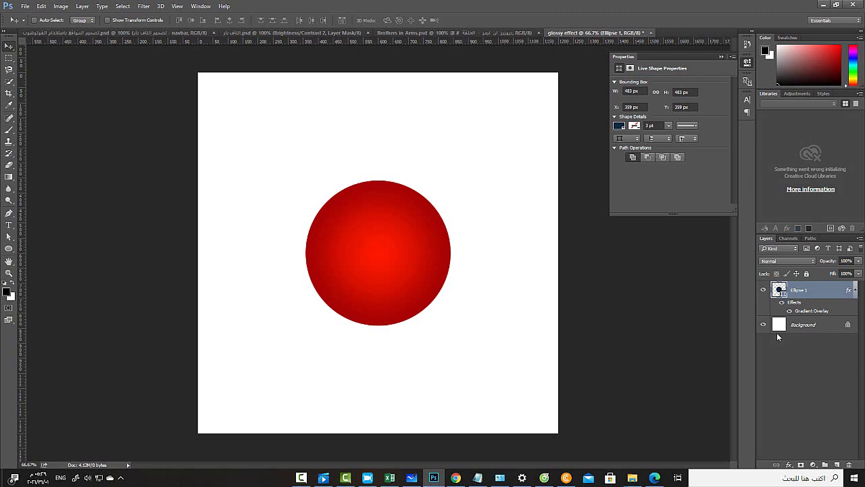
# Step: Duplicate the red circle's layer and select the copy
pyautogui.hotkey('ctrl', 't')
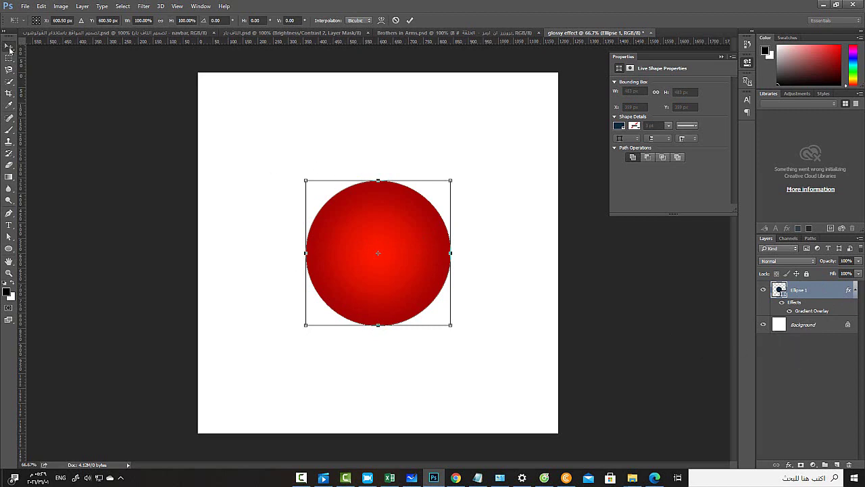
pyautogui.press('Return')
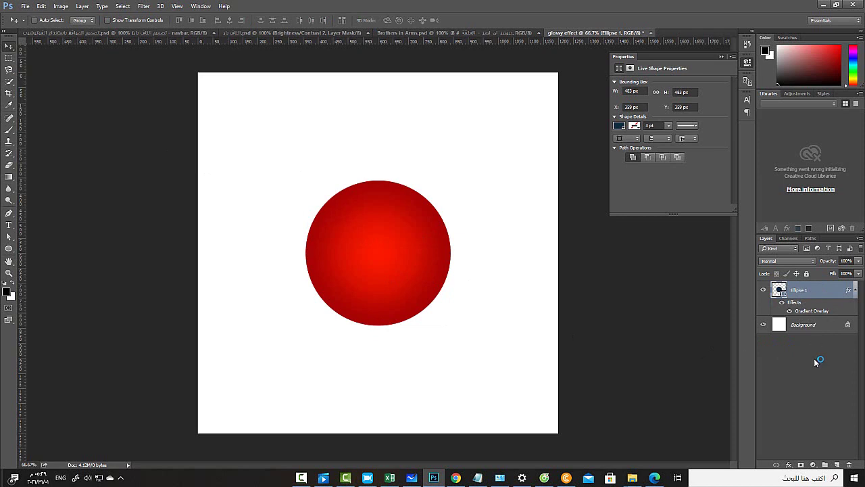
pyautogui.hotkey('ctrl', 'j')
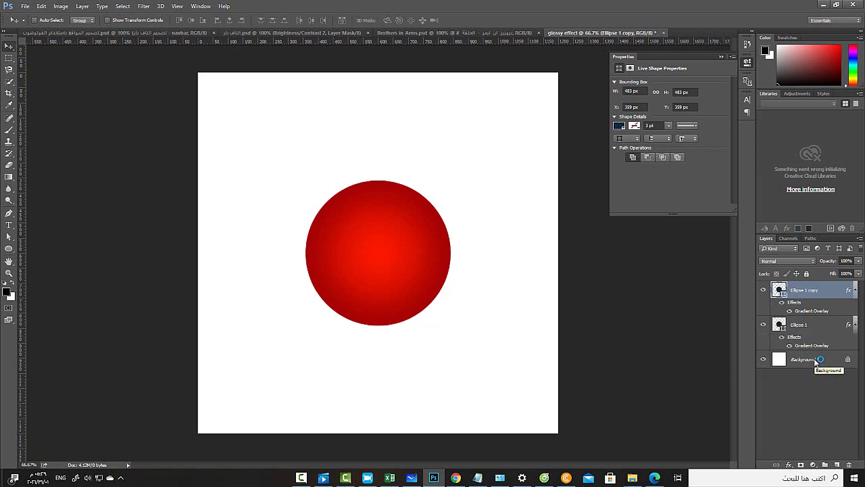
pyautogui.click(821, 329)
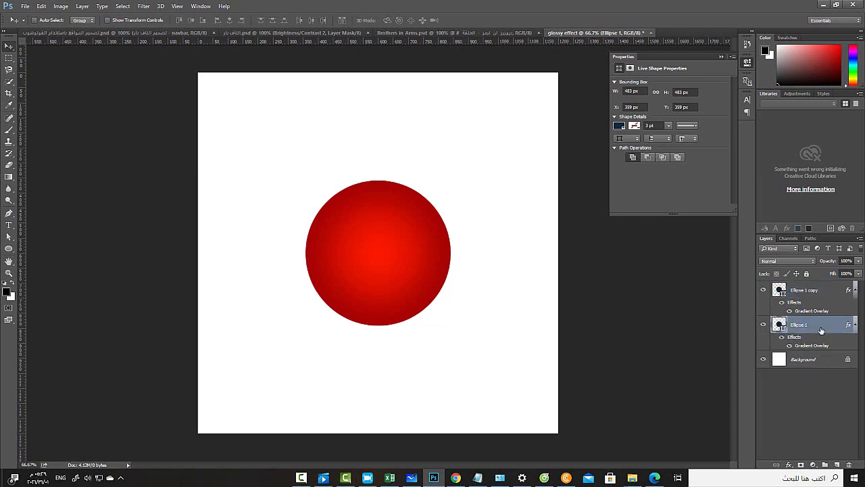
pyautogui.click(818, 294)
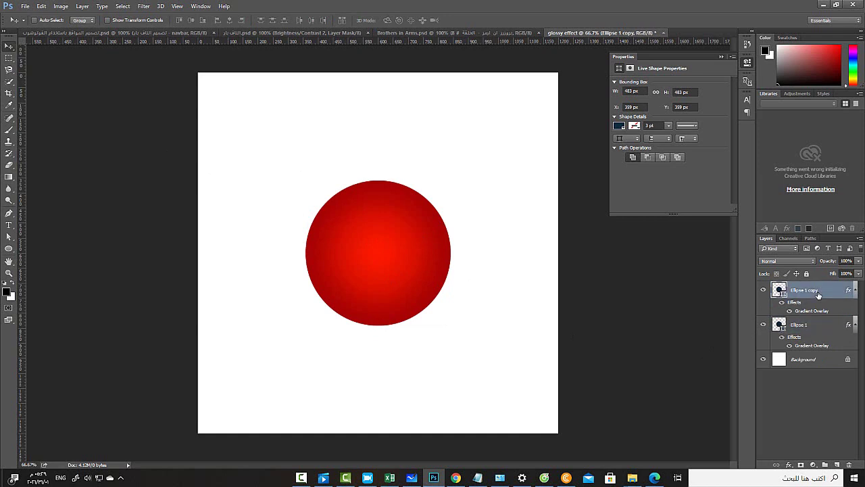
# Step: Scale the copied circle to about 75.57% width and 49.90% height and centre it horizontally in the circle's upper half
pyautogui.hotkey('ctrl', 't')
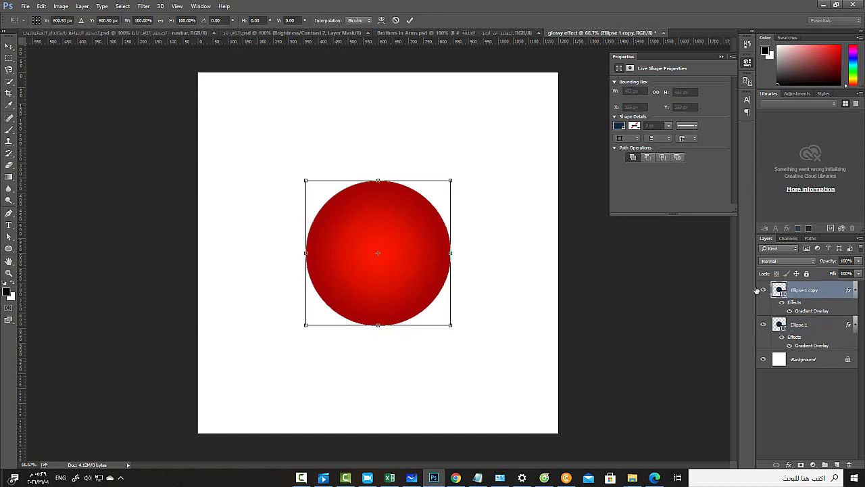
pyautogui.moveTo(450, 326); pyautogui.dragTo(415, 290)
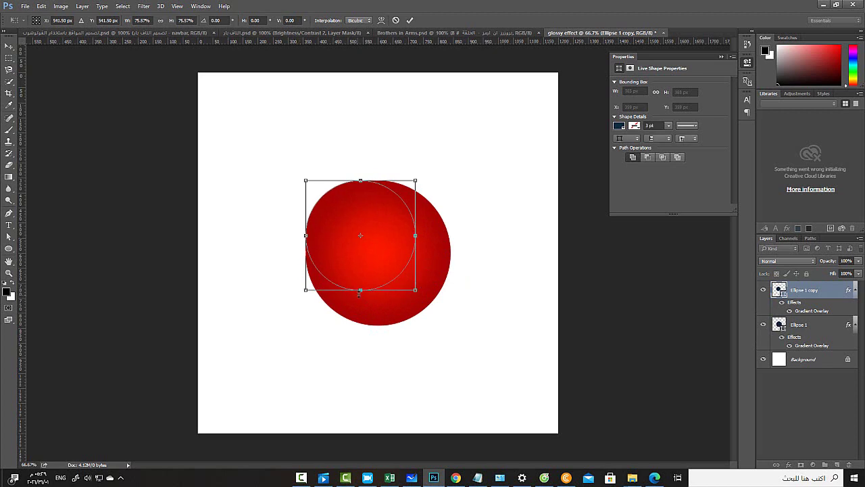
pyautogui.moveTo(361, 291); pyautogui.dragTo(361, 252)
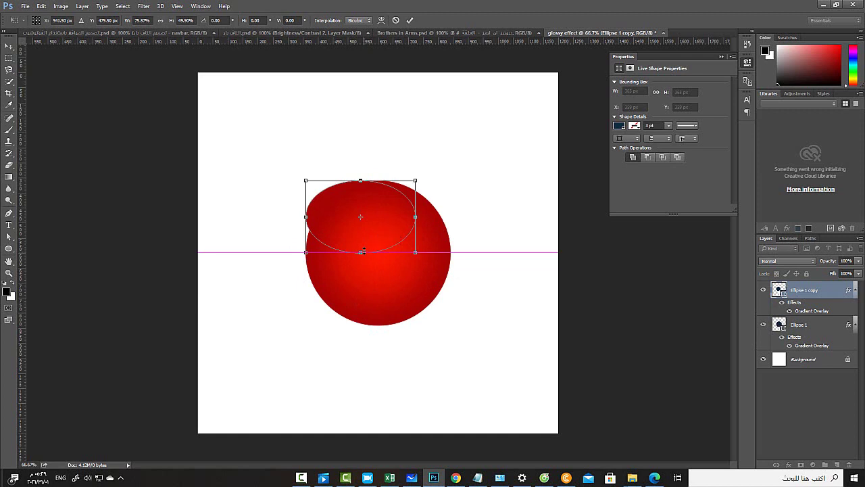
pyautogui.moveTo(388, 224); pyautogui.dragTo(403, 227)
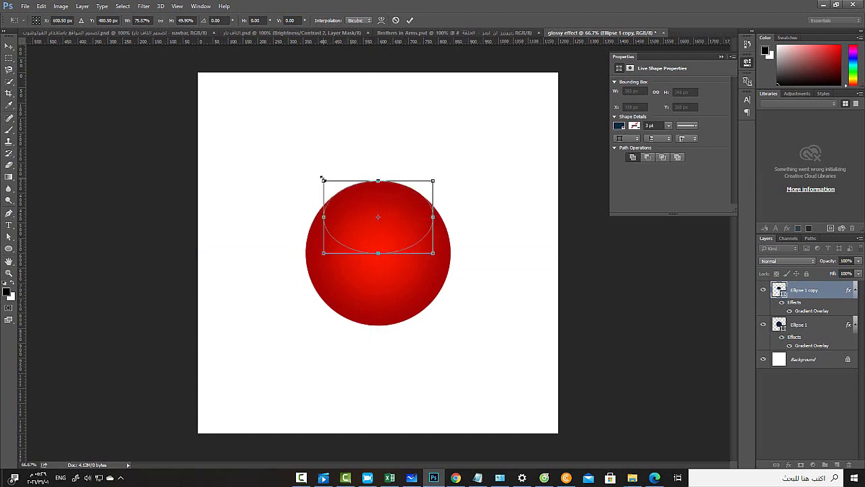
# Step: Shrink the ellipse further to about 68.12% width and 44.93% height and move it up against the circle's upper edge
pyautogui.moveTo(322, 180); pyautogui.dragTo(327, 184)
pyautogui.moveTo(435, 183); pyautogui.dragTo(427, 189)
pyautogui.moveTo(400, 224); pyautogui.dragTo(400, 217)
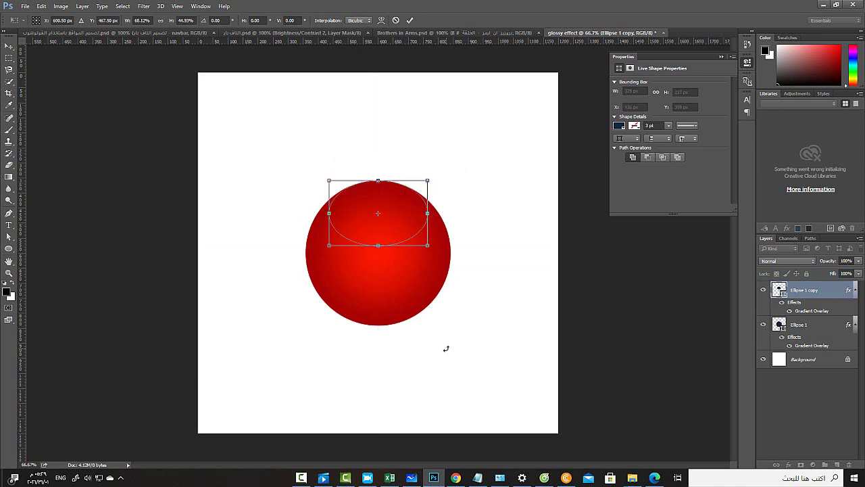
# Step: Nudge the ellipse so its centre sits at X 599.50 px, Y 475.50 px, and apply the transformation
pyautogui.press('Left')
pyautogui.press('Left')
pyautogui.press('Left')
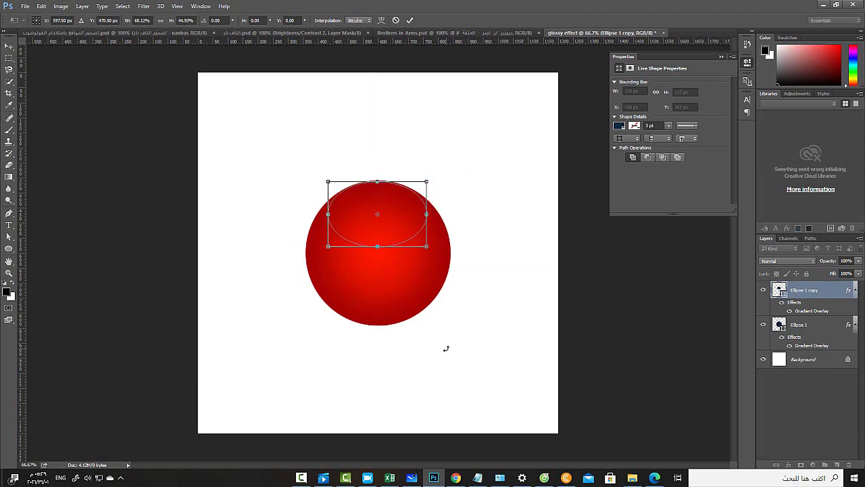
pyautogui.press('Right')
pyautogui.press('Right')
pyautogui.press('Down')
pyautogui.press('Down')
pyautogui.press('Down')
pyautogui.press('Down')
pyautogui.press('Down')
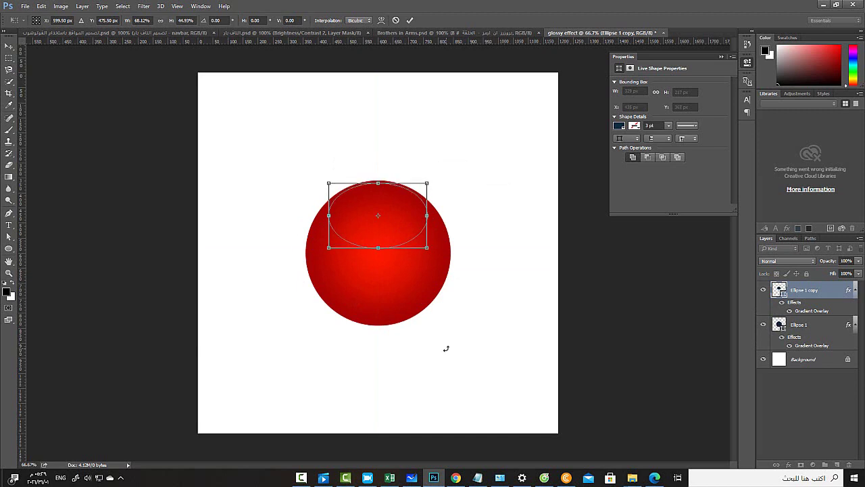
pyautogui.press('Return')
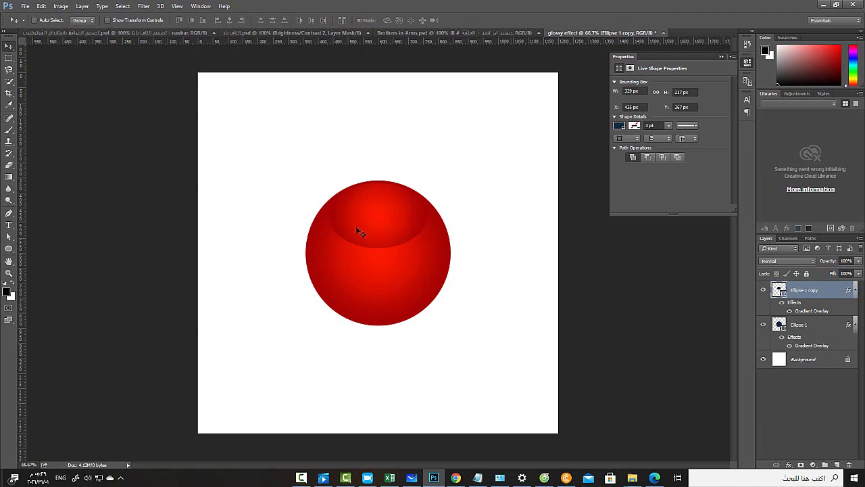
# Step: Rename the copied ellipse's layer to shinny
pyautogui.doubleClick(800, 291)
pyautogui.press('BackSpace')
pyautogui.write('shinny')
pyautogui.press('Return')
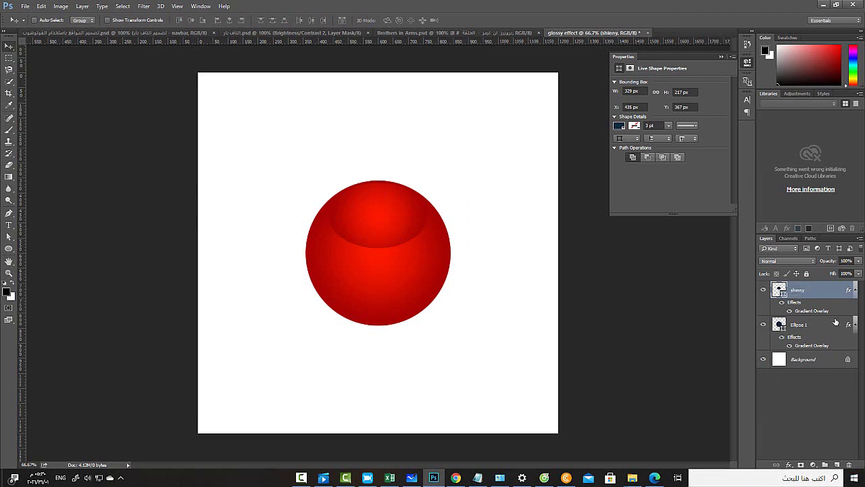
# Step: Replace the shinny layer's Gradient Overlay effect with a Color Overlay
pyautogui.doubleClick(852, 290)
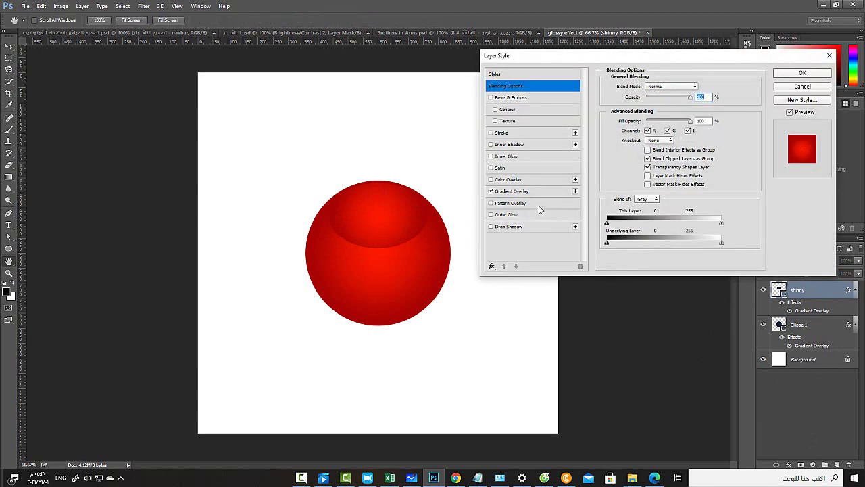
pyautogui.click(491, 191)
pyautogui.click(501, 180)
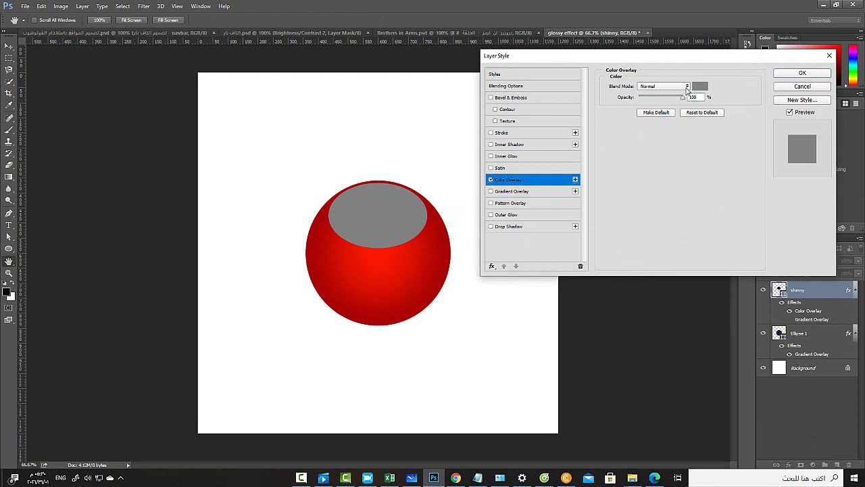
pyautogui.click(687, 88)
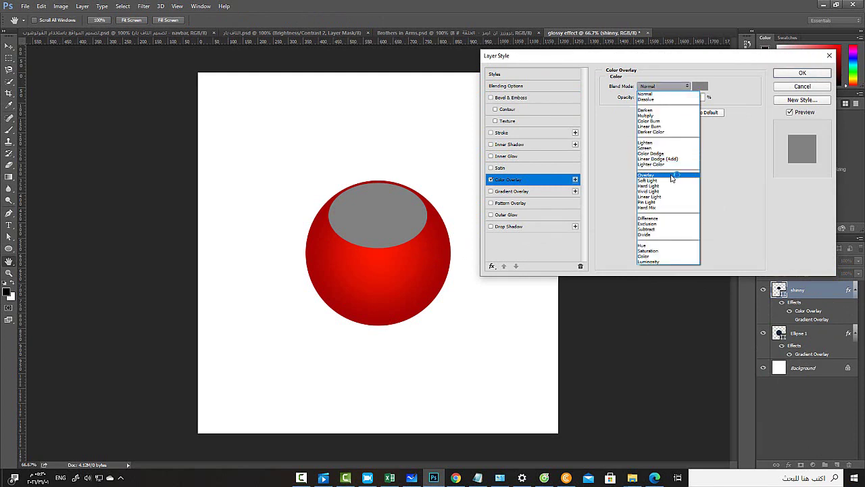
pyautogui.click(670, 108)
pyautogui.click(666, 85)
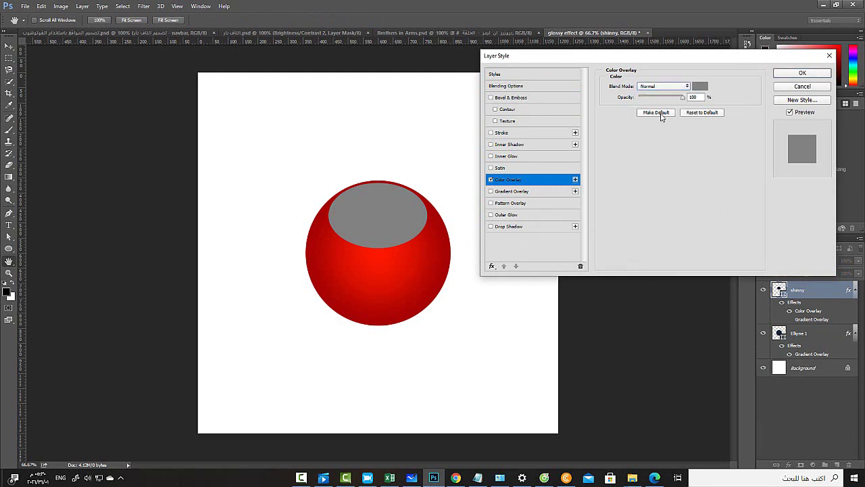
# Step: Set the shinny layer's overlay colour to white and apply the layer style
pyautogui.click(699, 88)
pyautogui.click(516, 237)
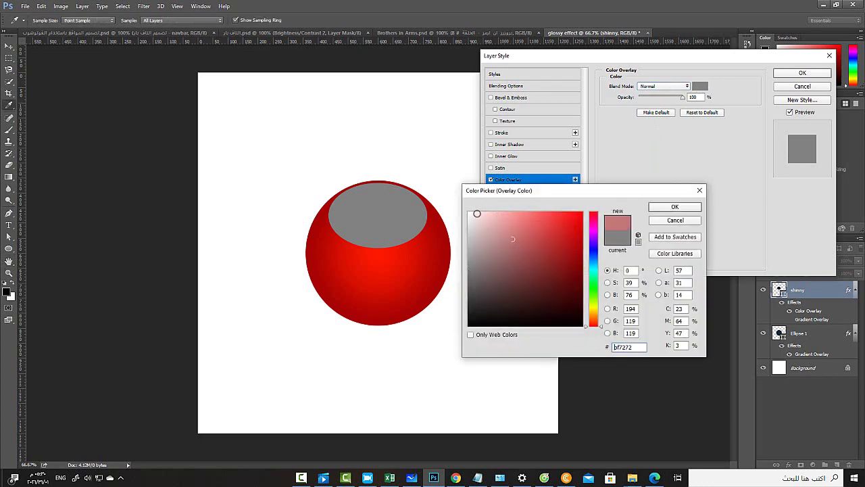
pyautogui.click(469, 212)
pyautogui.click(684, 207)
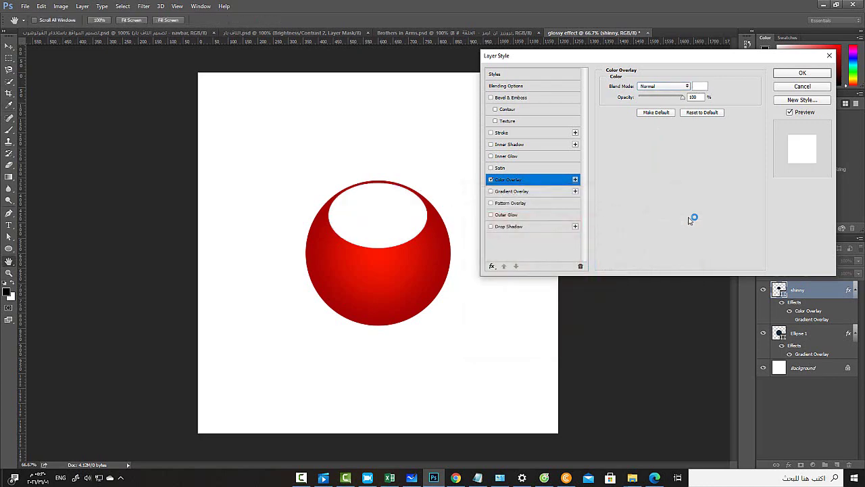
pyautogui.click(802, 73)
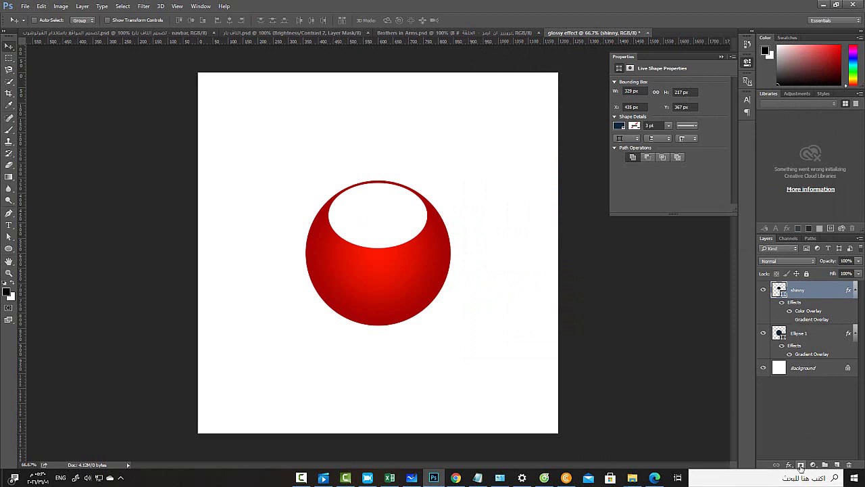
# Step: Add a layer mask to the shinny layer, fade it downward with a white-to-black linear gradient, and set the layer's opacity to 66%
pyautogui.click(800, 466)
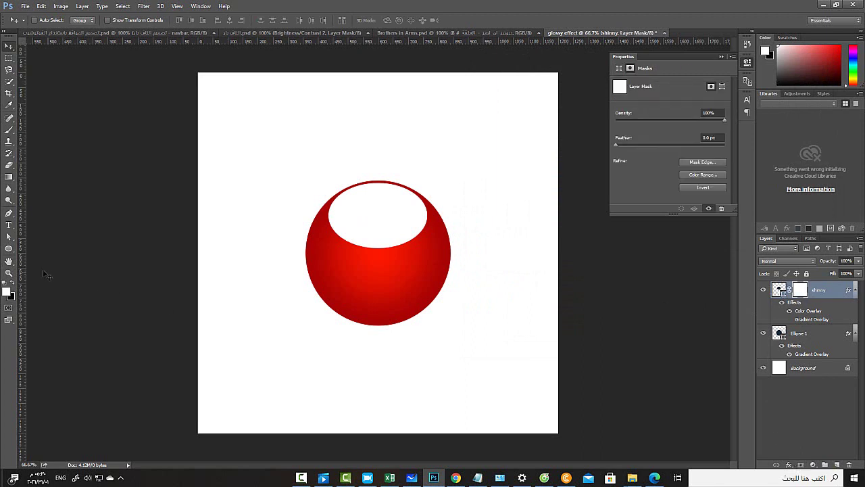
pyautogui.click(9, 177)
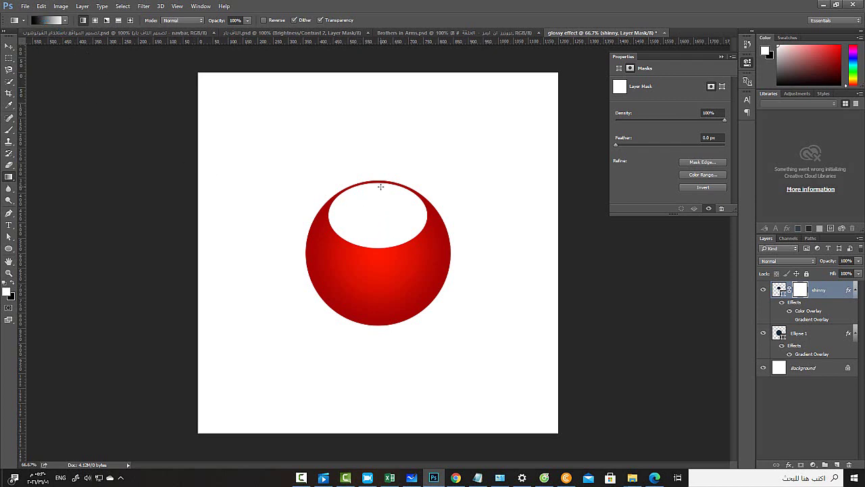
pyautogui.moveTo(380, 187); pyautogui.dragTo(382, 253)
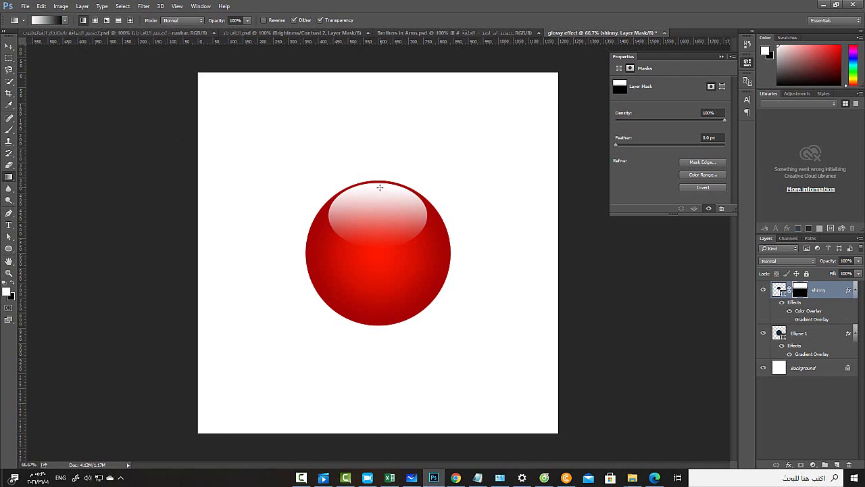
pyautogui.moveTo(380, 185); pyautogui.dragTo(374, 268)
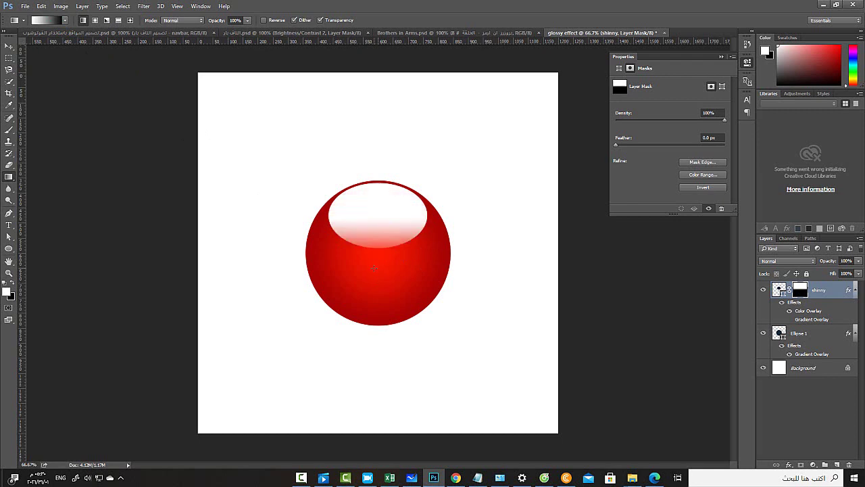
pyautogui.moveTo(380, 168); pyautogui.dragTo(381, 268)
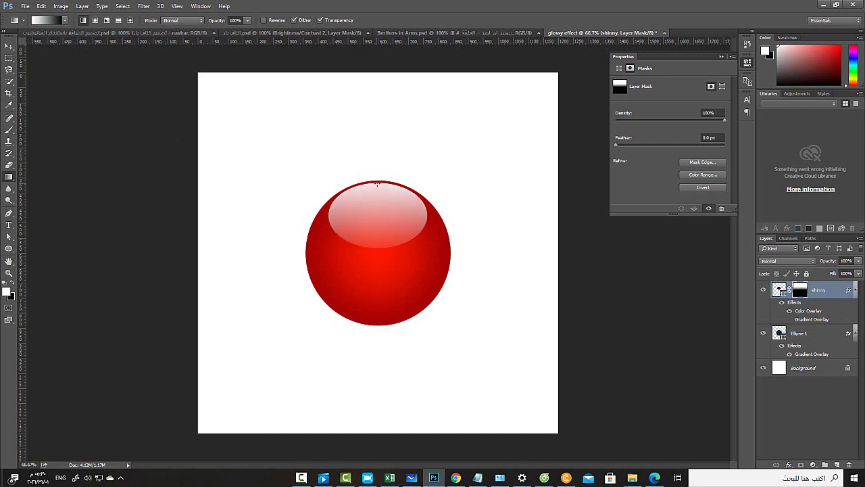
pyautogui.moveTo(380, 197); pyautogui.dragTo(380, 241)
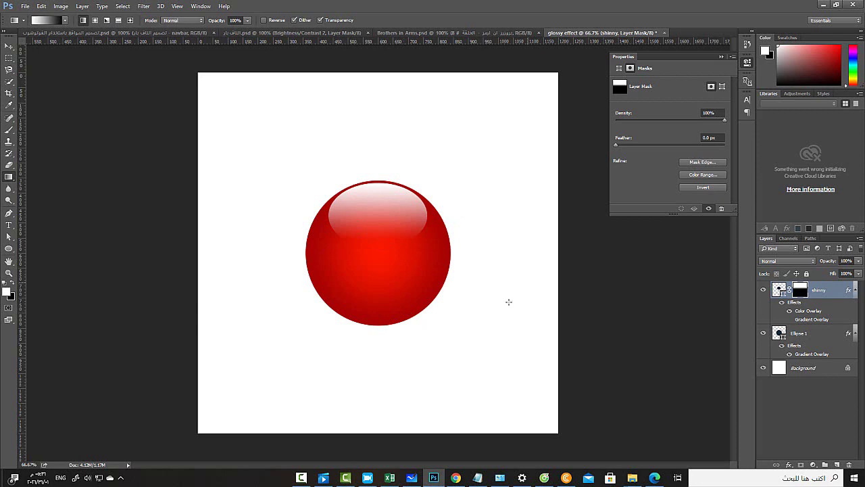
pyautogui.click(859, 261)
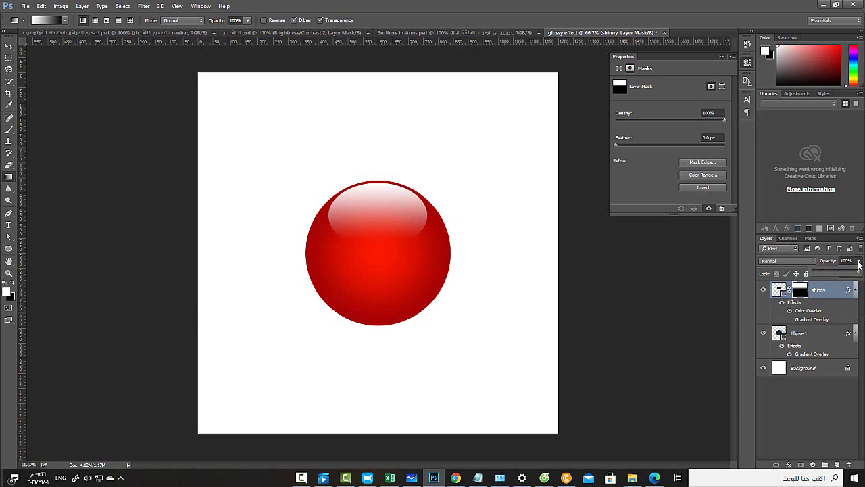
pyautogui.moveTo(856, 274); pyautogui.dragTo(845, 273)
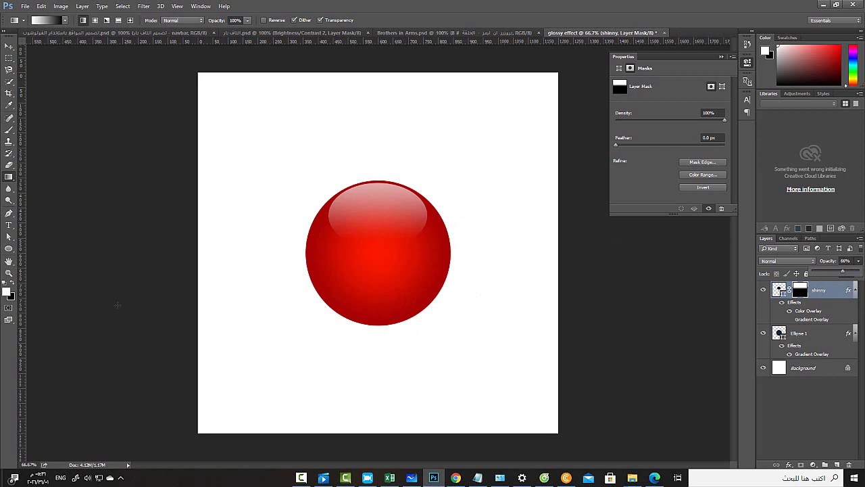
# Step: Draw a separate white ellipse about 63 by 24 px near the upper-left edge of the highlight, with no layer selected beforehand
pyautogui.click(9, 248)
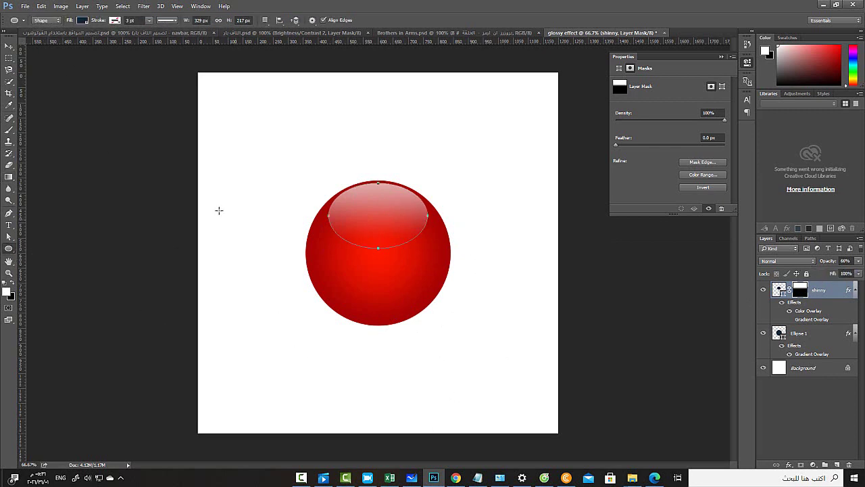
pyautogui.click(9, 46)
pyautogui.click(796, 407)
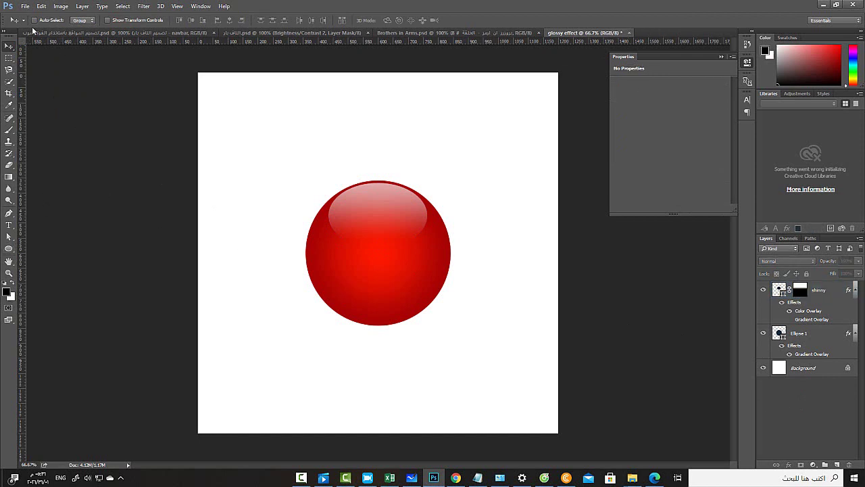
pyautogui.click(8, 249)
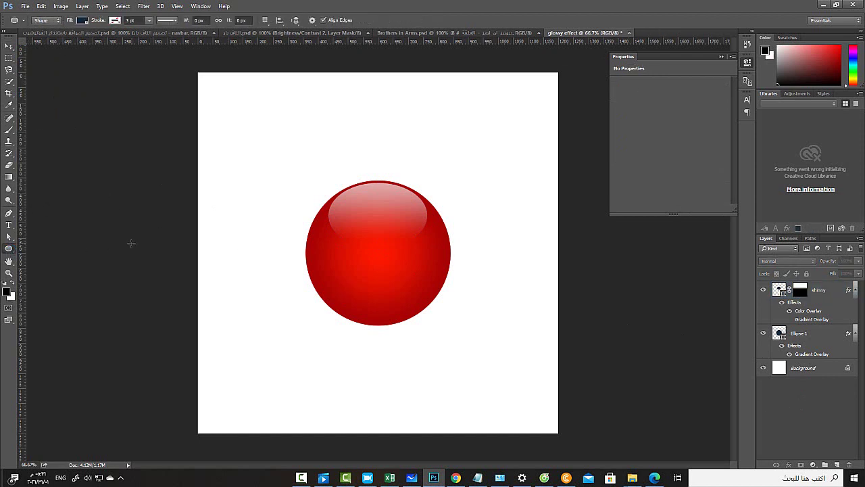
pyautogui.click(82, 20)
pyautogui.click(44, 68)
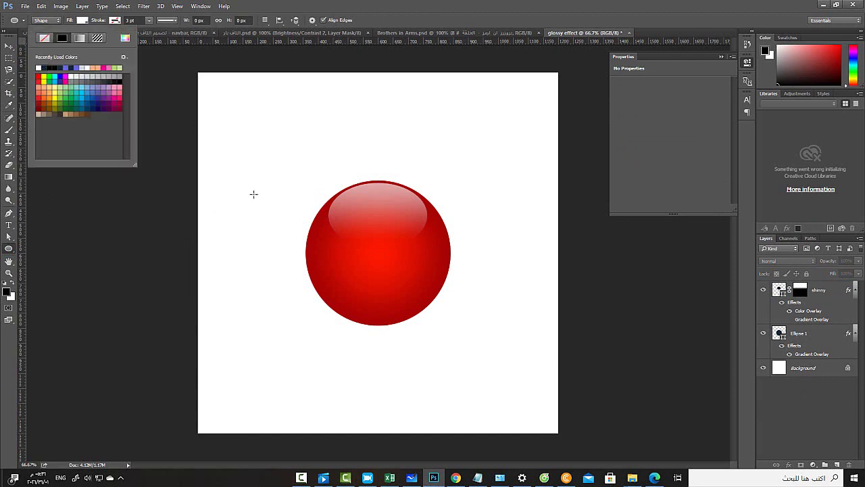
pyautogui.click(357, 220)
pyautogui.moveTo(349, 210); pyautogui.dragTo(365, 202)
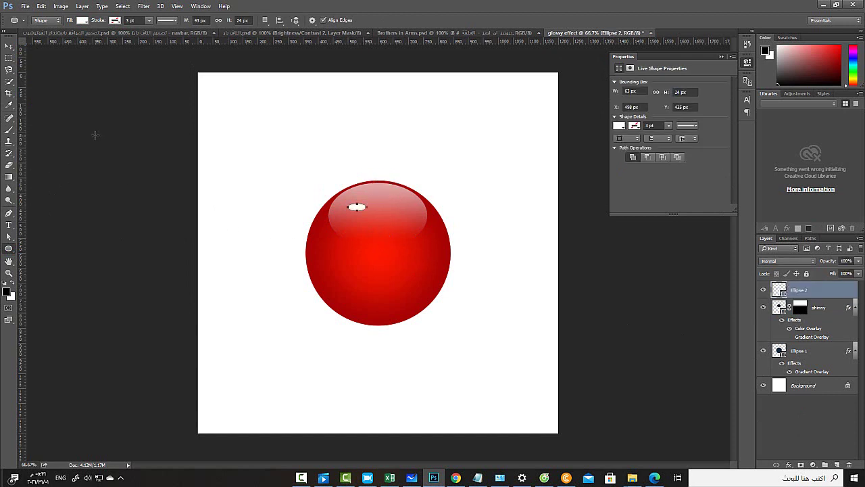
# Step: Rotate the small white ellipse by about -34.45° and move it towards the highlight's upper-left edge, centred at about X 515.50 px, Y 412.00 px
pyautogui.hotkey('ctrl', 't')
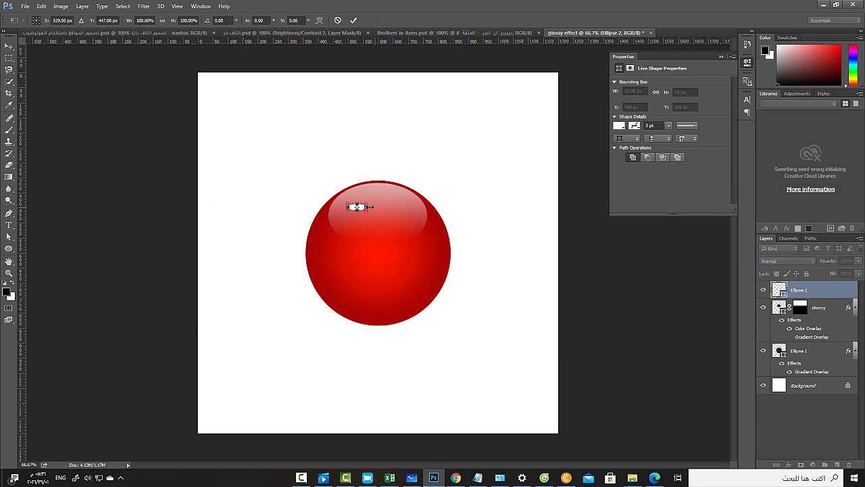
pyautogui.moveTo(373, 207); pyautogui.dragTo(376, 193)
pyautogui.click(9, 46)
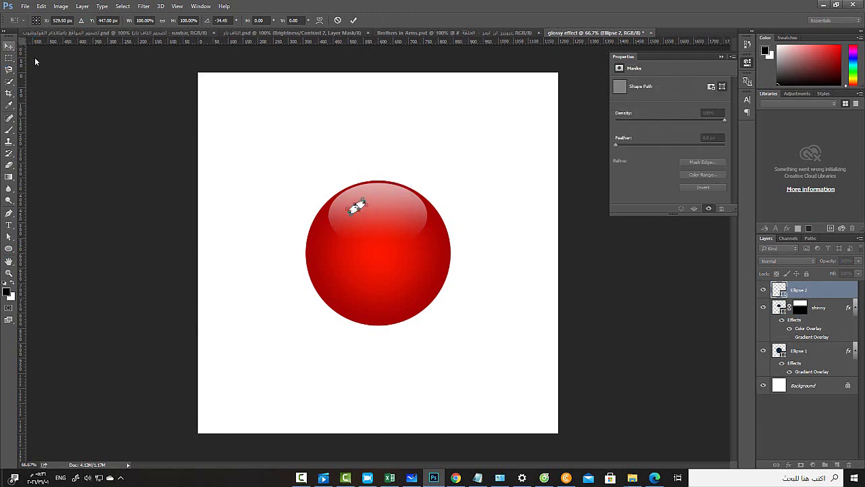
pyautogui.click(399, 178)
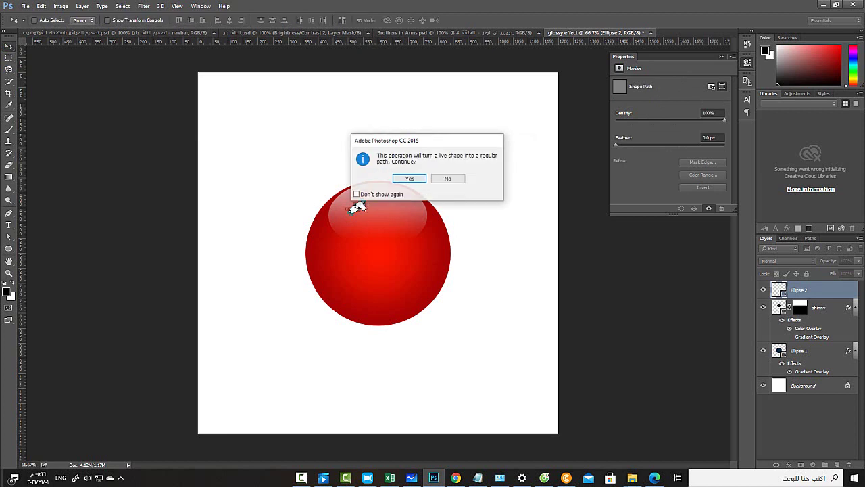
pyautogui.click(409, 179)
pyautogui.moveTo(362, 210); pyautogui.dragTo(353, 194)
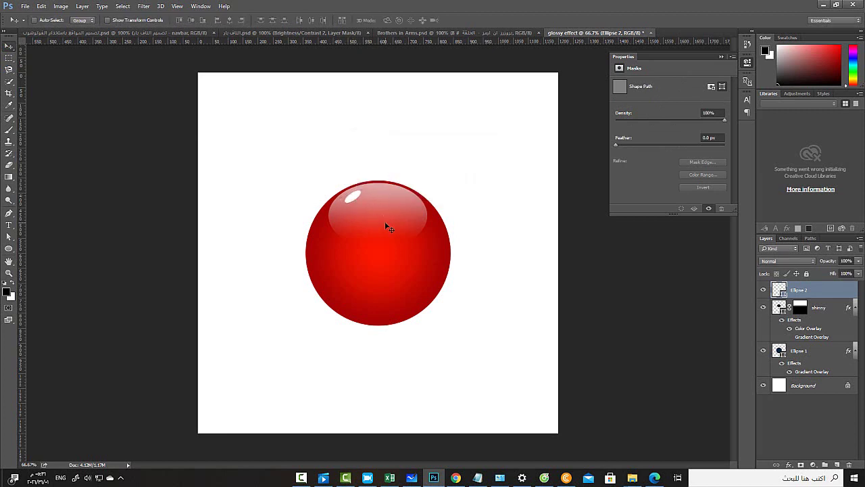
pyautogui.hotkey('ctrl', 't')
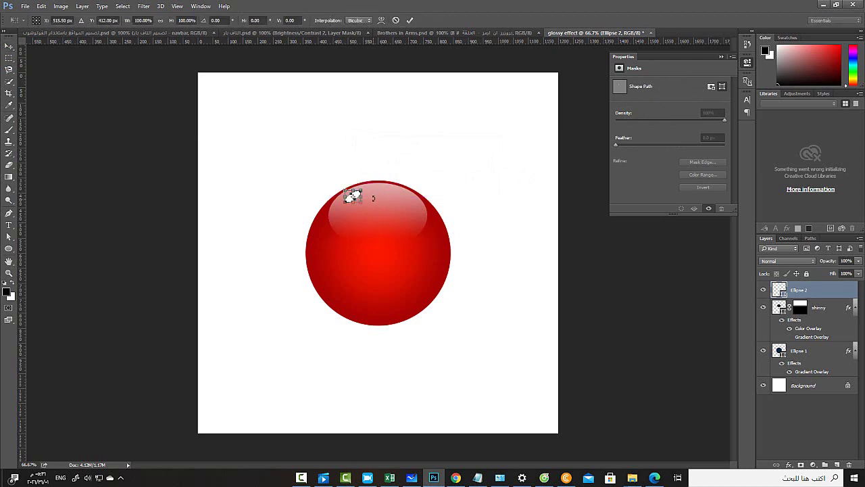
pyautogui.moveTo(374, 199); pyautogui.dragTo(376, 200)
pyautogui.press('Return')
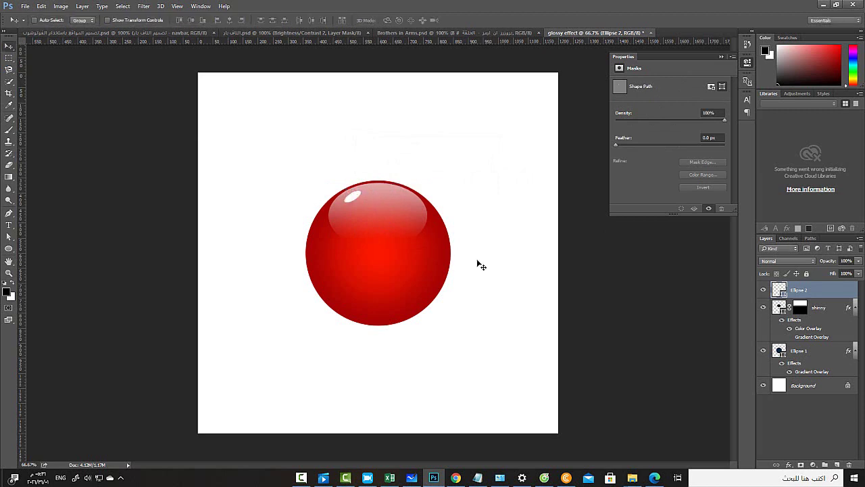
# Step: Lower the small ellipse layer's opacity to 45% and rename the layer glossy
pyautogui.click(857, 262)
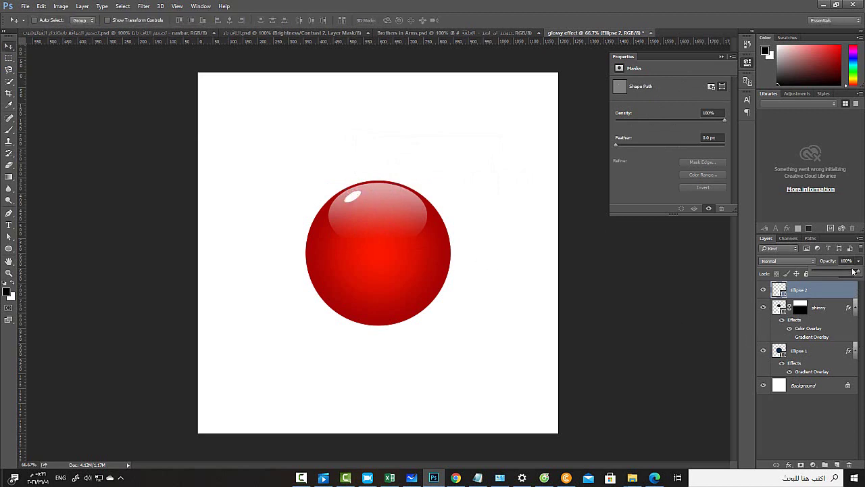
pyautogui.moveTo(858, 272); pyautogui.dragTo(834, 274)
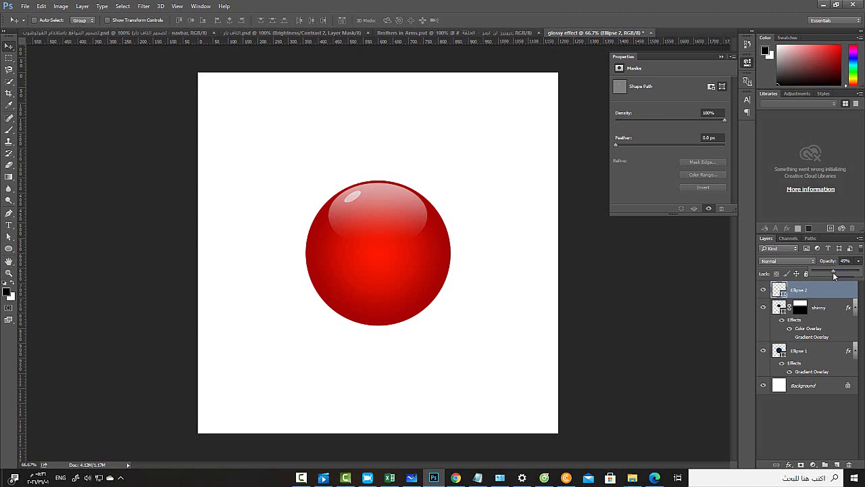
pyautogui.doubleClick(799, 290)
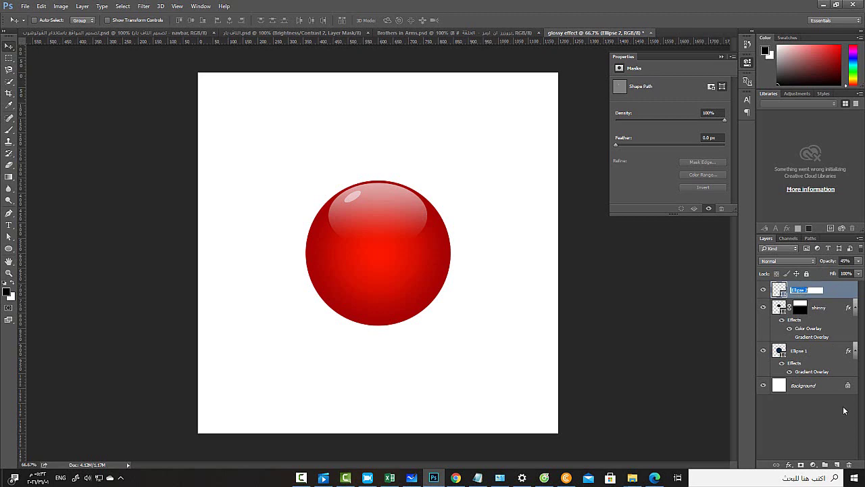
pyautogui.write('glossy')
pyautogui.press('Return')
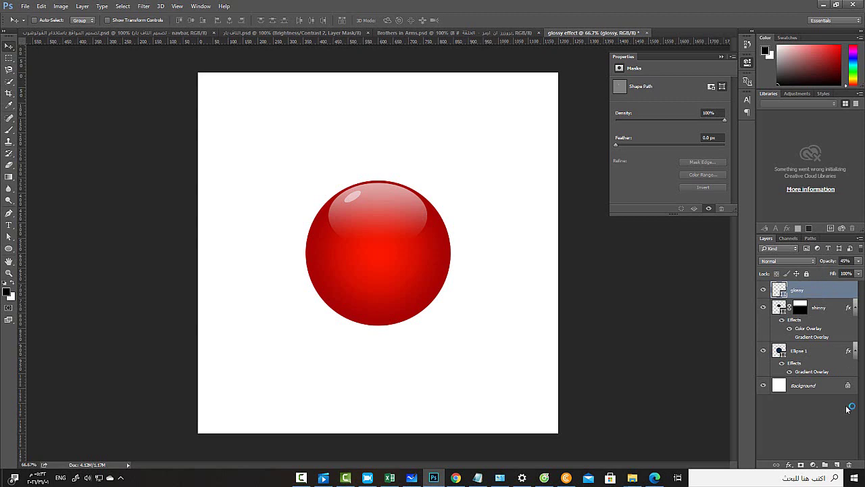
# Step: Apply a white Outer Glow with 18% spread and a larger size to the glossy layer, and lower the layer's opacity to 14%
pyautogui.click(789, 465)
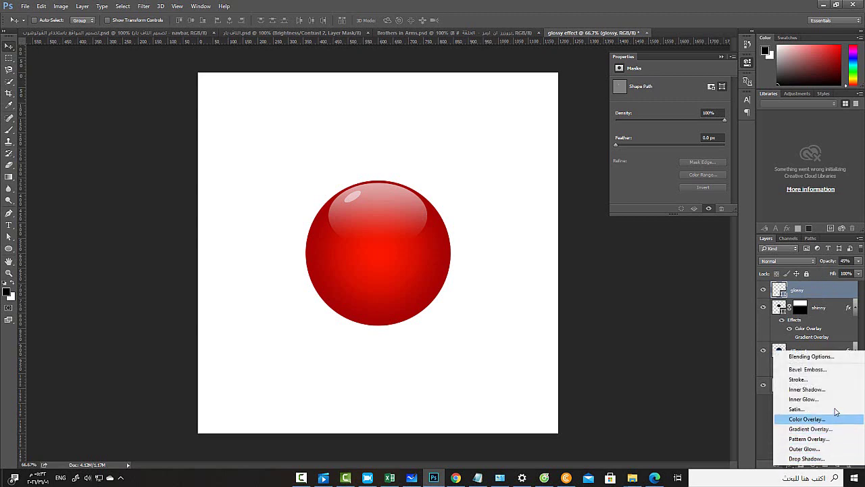
pyautogui.click(808, 448)
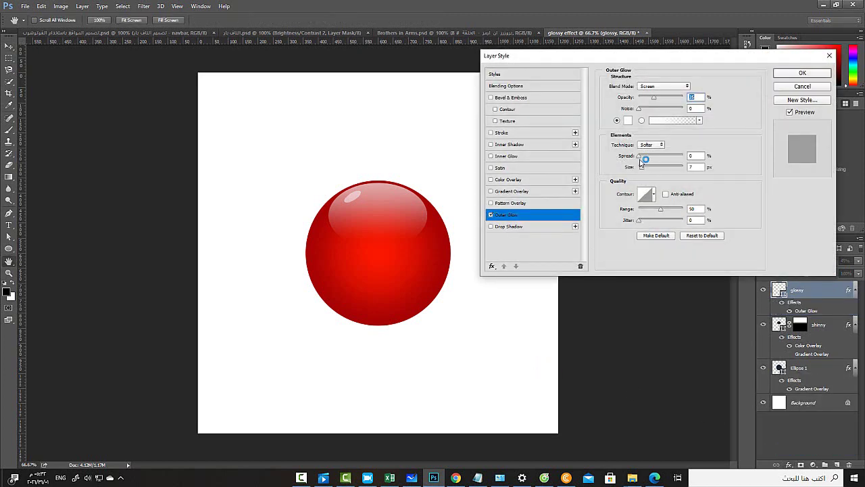
pyautogui.click(641, 157)
pyautogui.moveTo(641, 157); pyautogui.dragTo(647, 172)
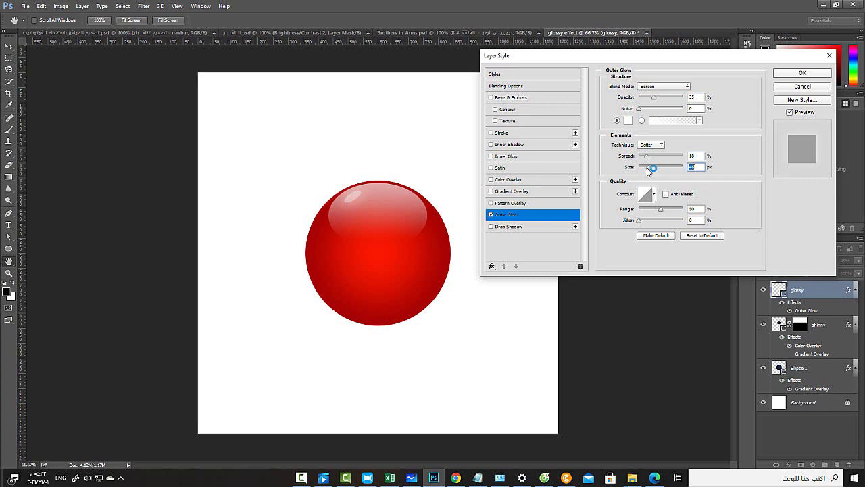
pyautogui.click(647, 169)
pyautogui.moveTo(652, 172); pyautogui.dragTo(647, 172)
pyautogui.click(794, 75)
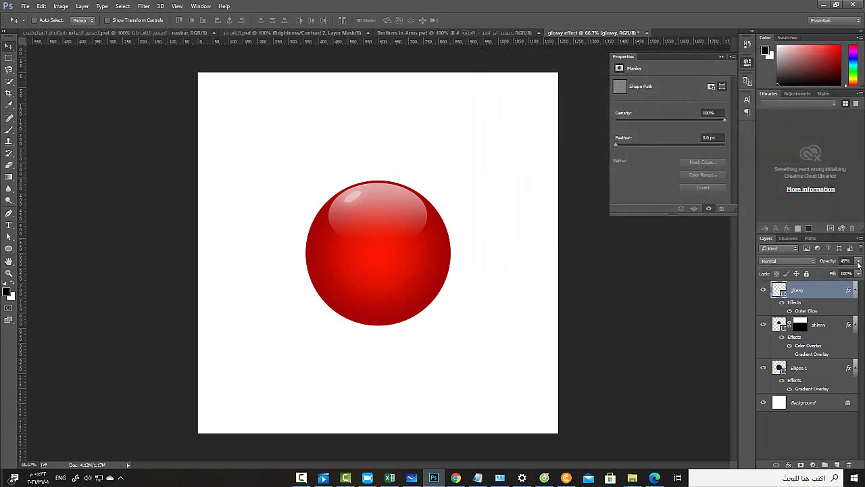
pyautogui.moveTo(858, 273); pyautogui.dragTo(819, 273)
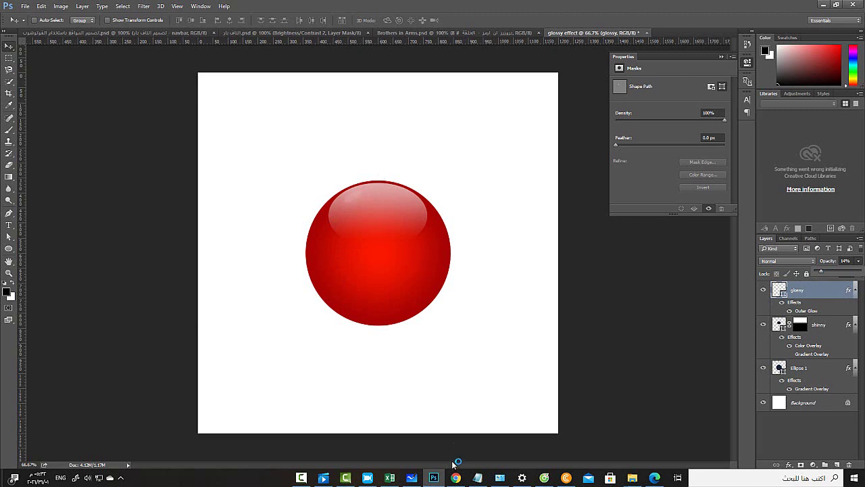
# Step: Open the home.png image from the Desktop folder
pyautogui.moveTo(456, 480)
pyautogui.click(25, 9)
pyautogui.click(54, 25)
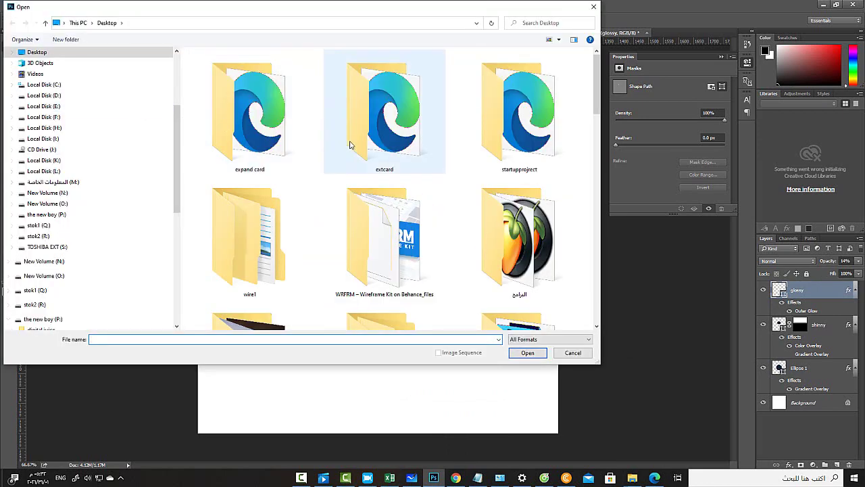
pyautogui.scroll(-10, 350, 144)
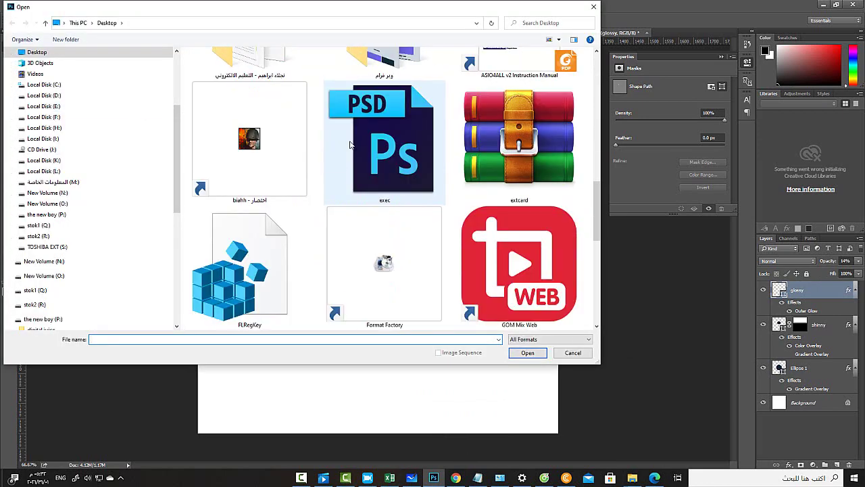
pyautogui.scroll(-4, 351, 144)
pyautogui.doubleClick(265, 158)
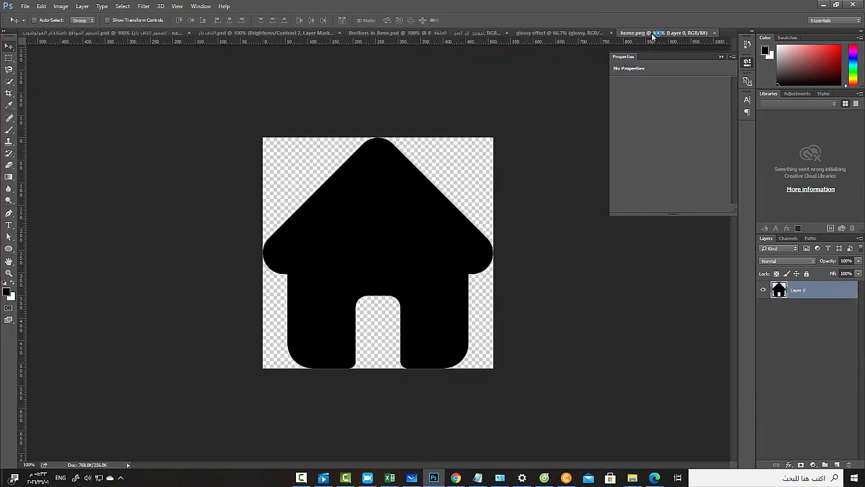
# Step: Copy the house from home.png into the glossy effect document, scaled to 37.70% and centred on the red button
pyautogui.moveTo(652, 33); pyautogui.dragTo(622, 70)
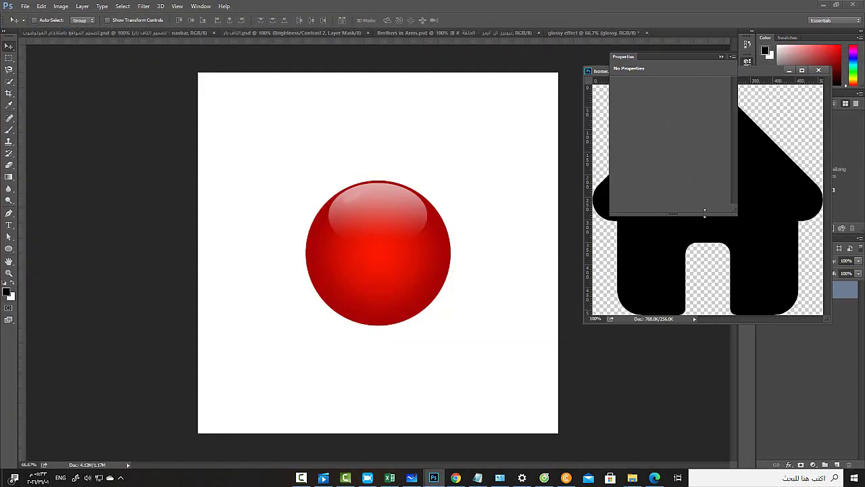
pyautogui.moveTo(781, 204); pyautogui.dragTo(404, 265)
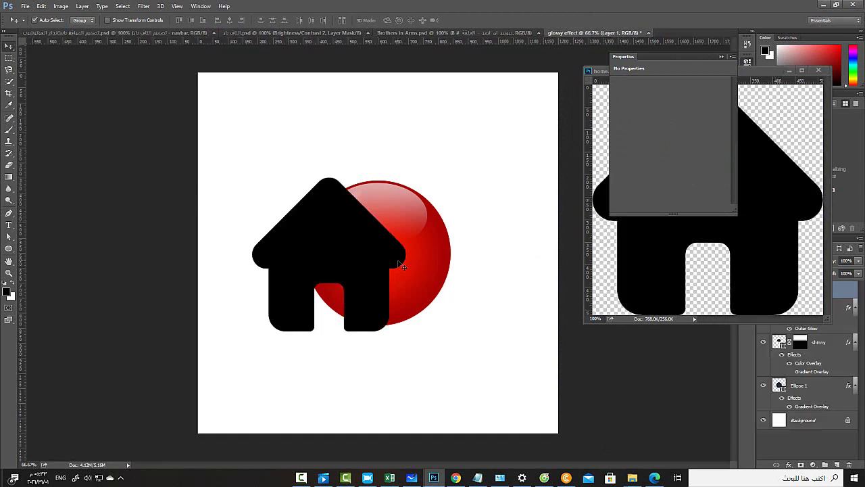
pyautogui.hotkey('ctrl', 't')
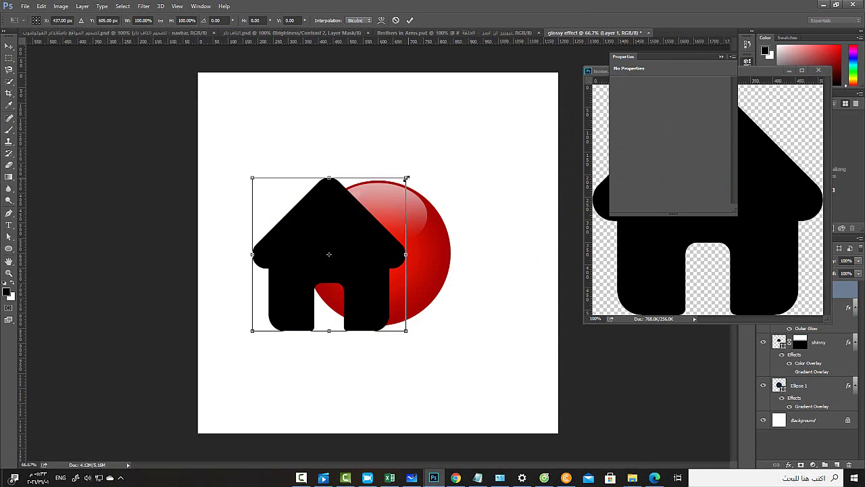
pyautogui.moveTo(407, 179); pyautogui.dragTo(359, 225)
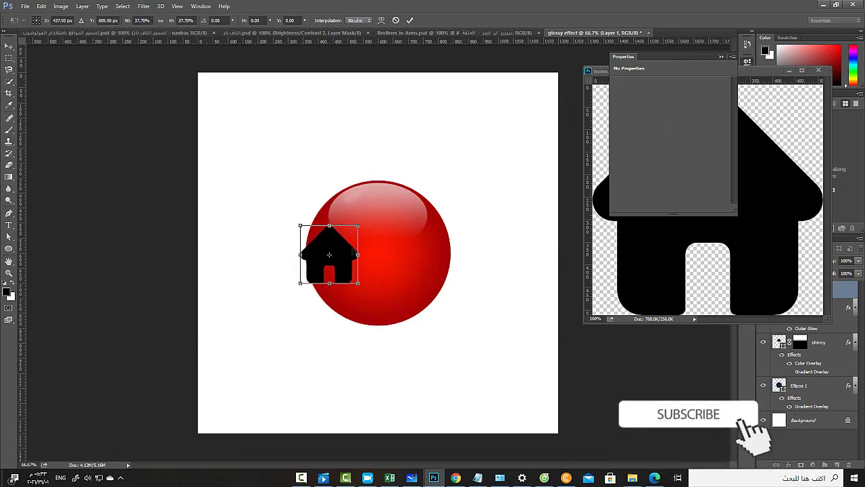
pyautogui.moveTo(343, 258); pyautogui.dragTo(392, 253)
pyautogui.press('Return')
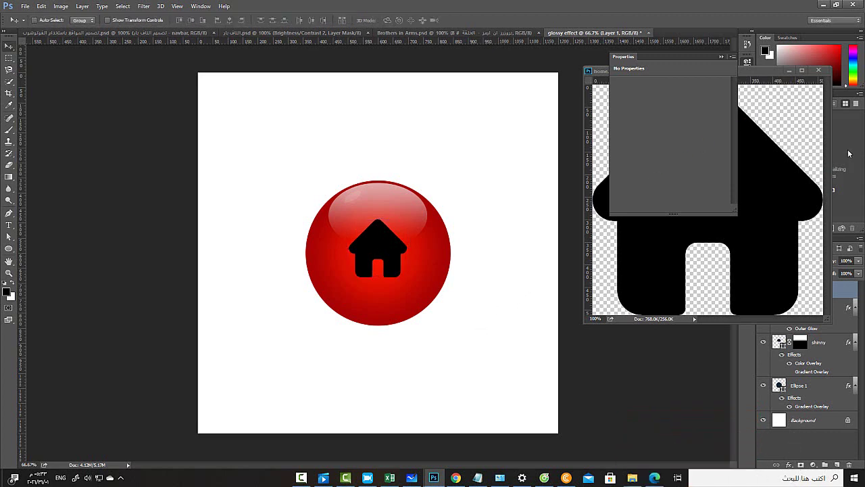
# Step: Collapse the Properties panel and close the home.png image
pyautogui.click(746, 64)
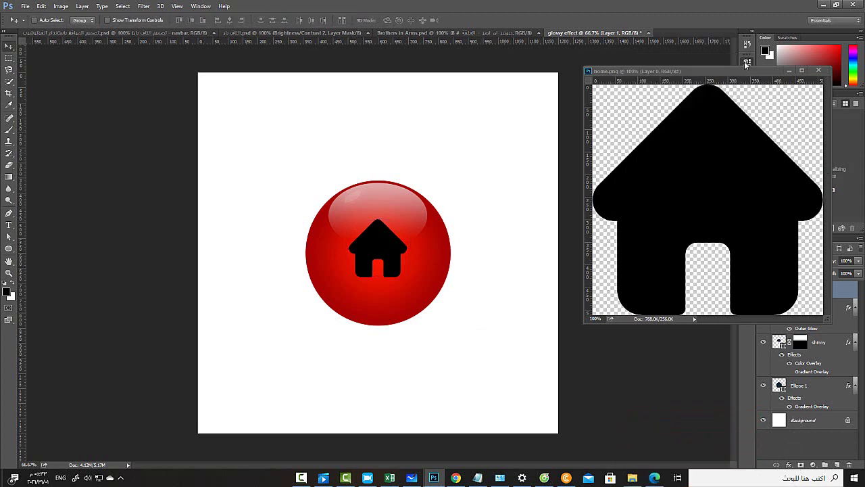
pyautogui.click(815, 70)
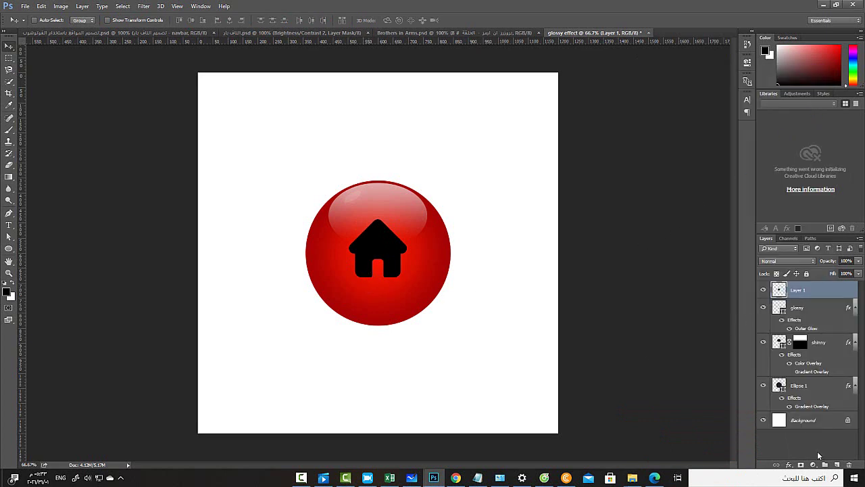
# Step: Apply a dark red (#740504) Color Overlay at 100% opacity to the house layer
pyautogui.click(789, 465)
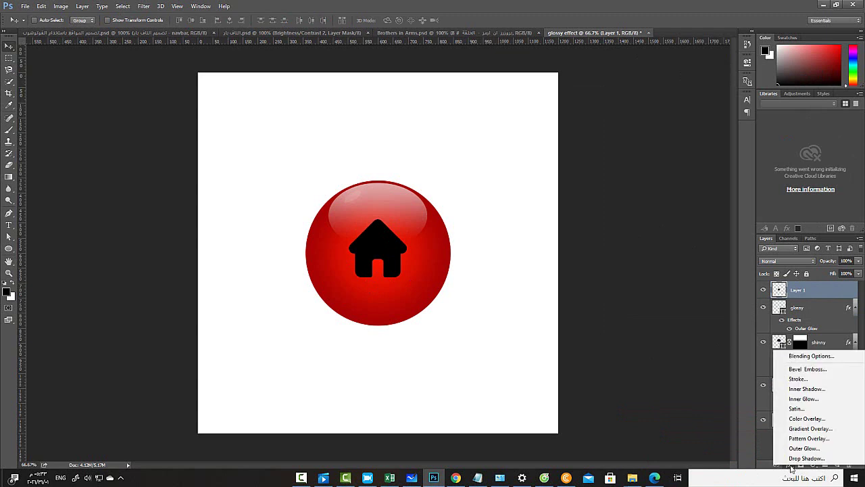
pyautogui.click(819, 419)
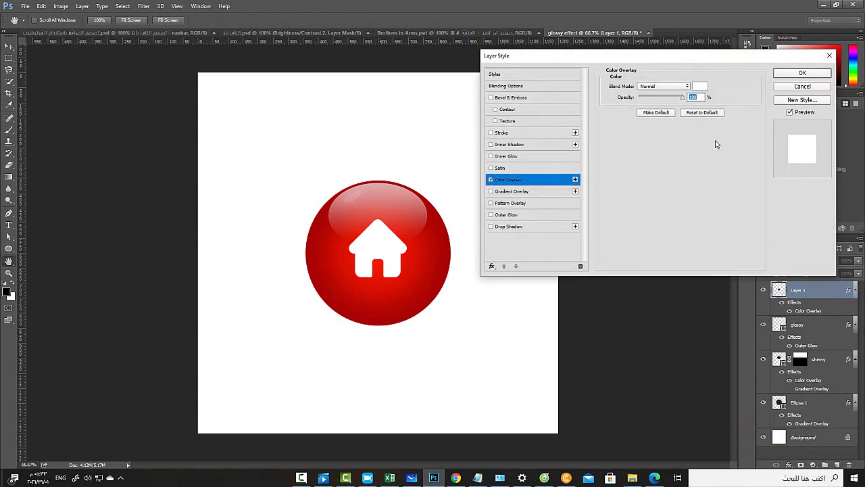
pyautogui.click(700, 87)
pyautogui.click(433, 274)
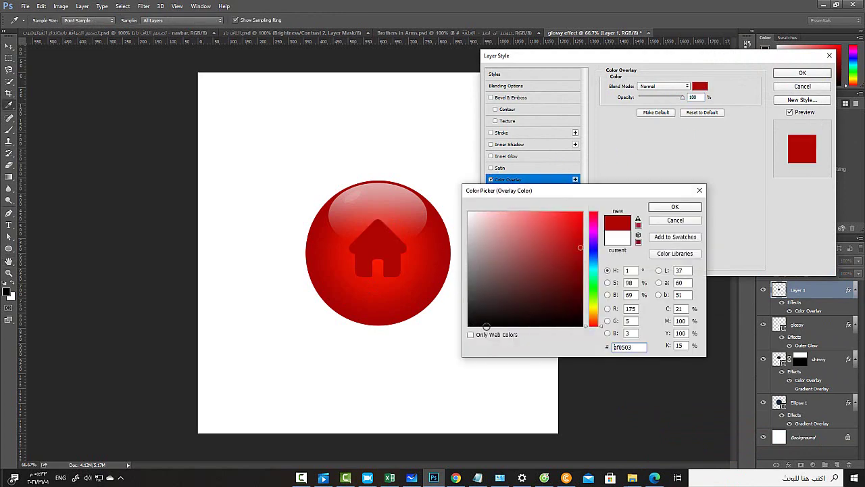
pyautogui.click(579, 276)
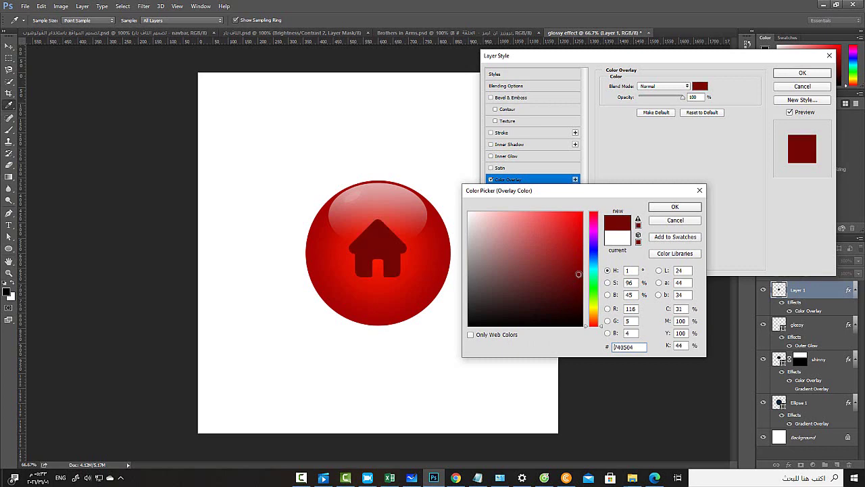
pyautogui.click(675, 206)
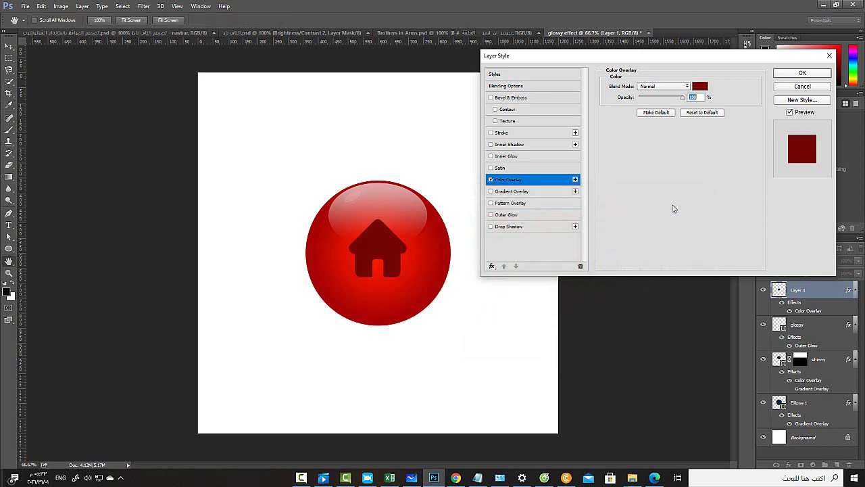
# Step: Add an inside Stroke in darker red (#650404) to the house layer and increase its size slightly
pyautogui.click(515, 132)
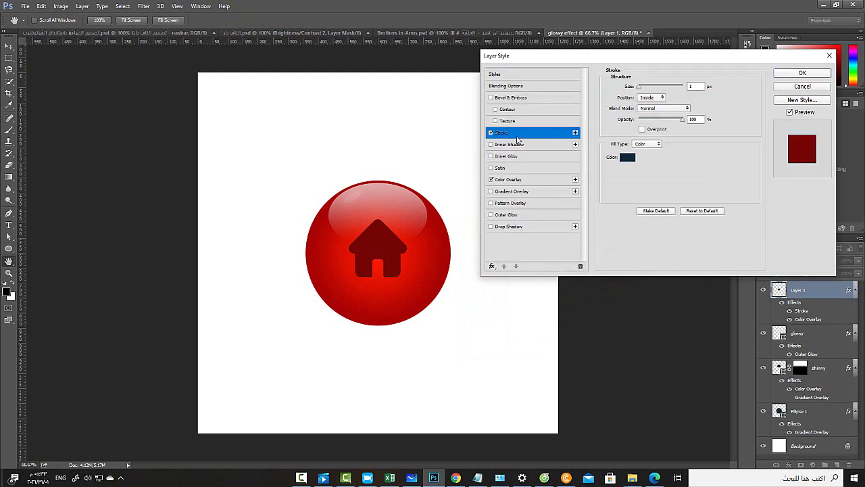
pyautogui.click(627, 157)
pyautogui.click(439, 264)
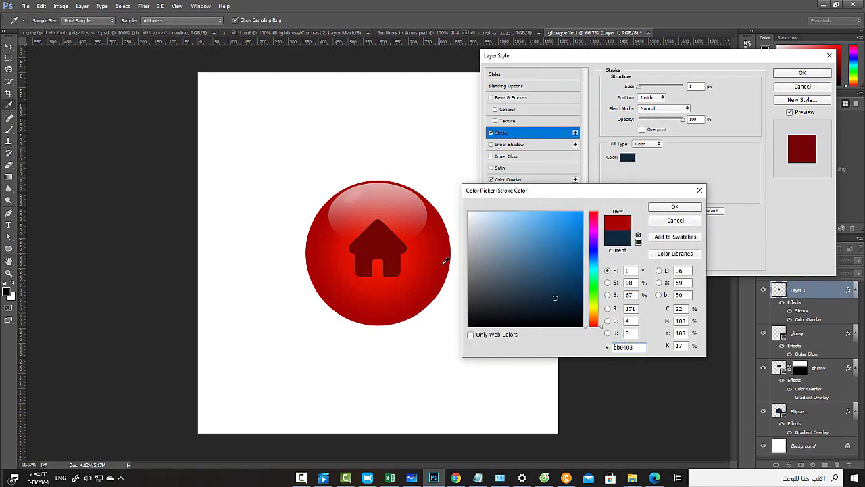
pyautogui.click(578, 281)
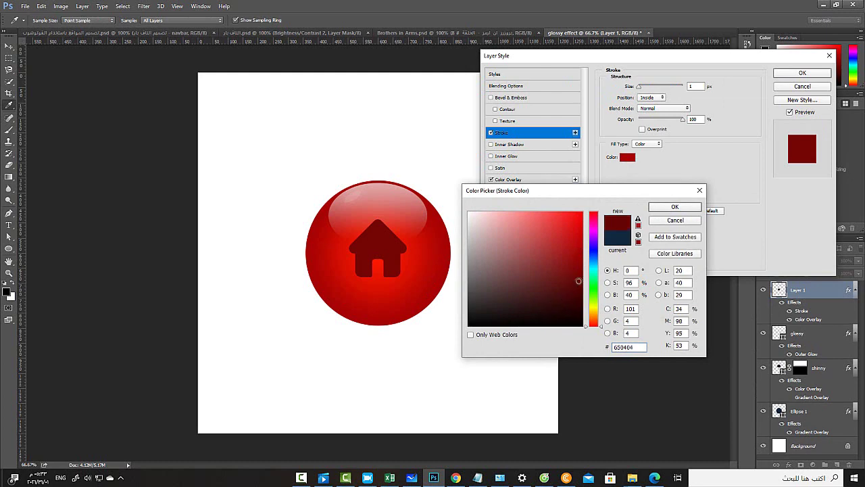
pyautogui.click(673, 206)
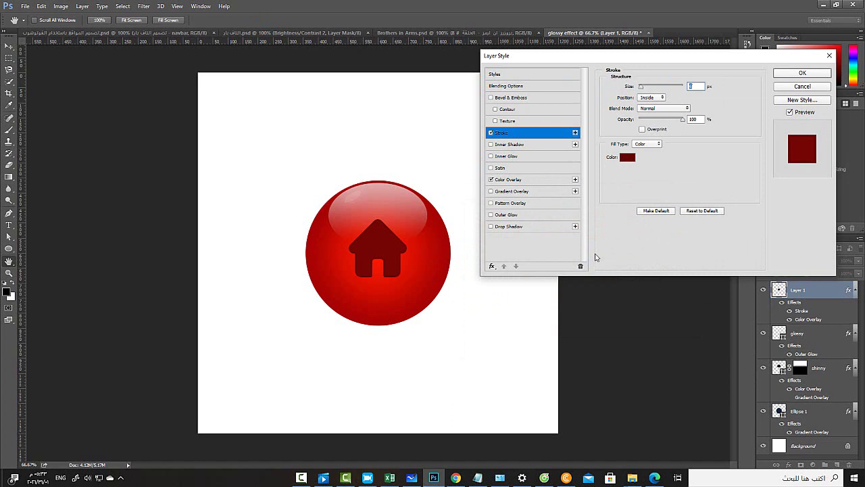
# Step: Add a Drop Shadow to the house layer with distance 0 px, spread 12% and size 24 px
pyautogui.click(511, 226)
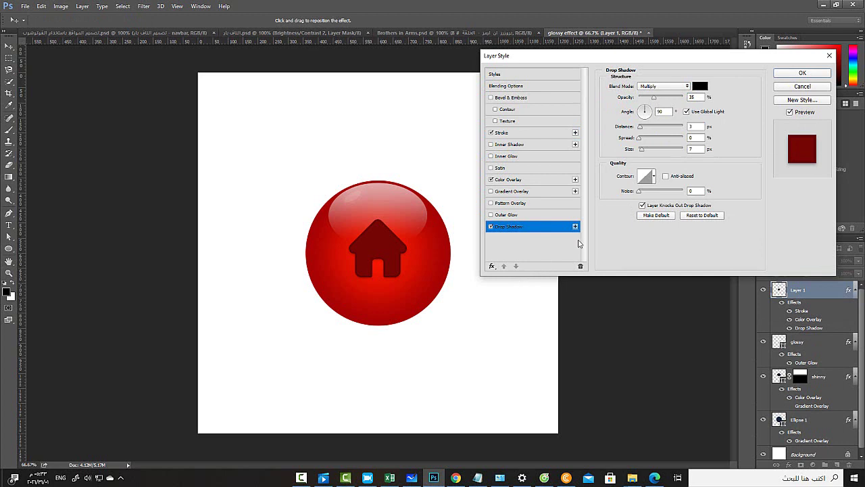
pyautogui.click(642, 127)
pyautogui.moveTo(643, 130)
pyautogui.mouseDown()
pyautogui.moveTo(636, 133)
pyautogui.moveTo(647, 141)
pyautogui.moveTo(646, 154)
pyautogui.mouseUp()
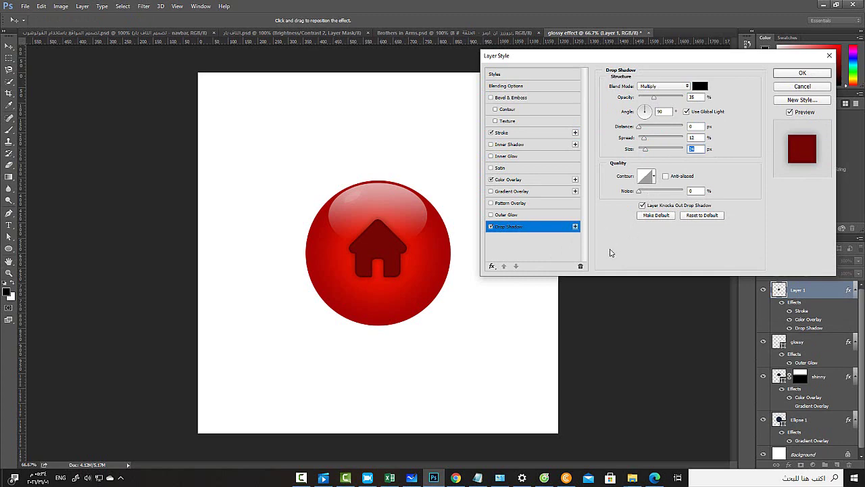
pyautogui.click(801, 73)
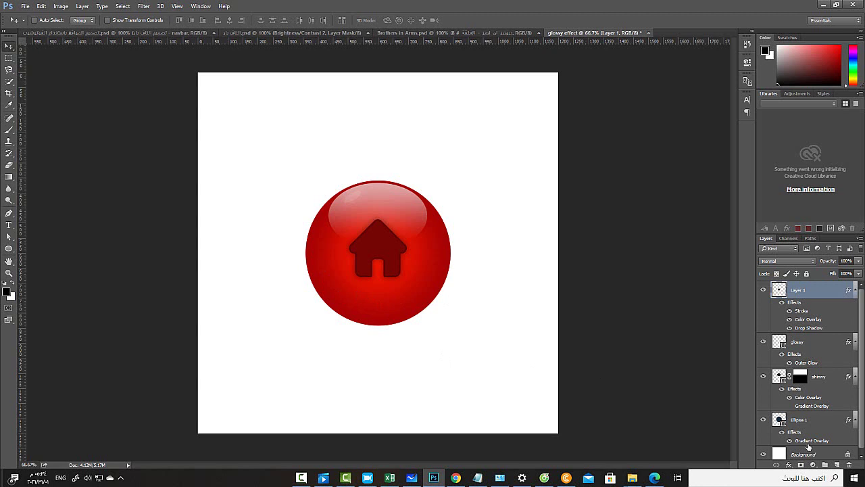
# Step: Duplicate the Ellipse 1 layer of the red button
pyautogui.scroll(-1, 856, 393)
pyautogui.click(818, 416)
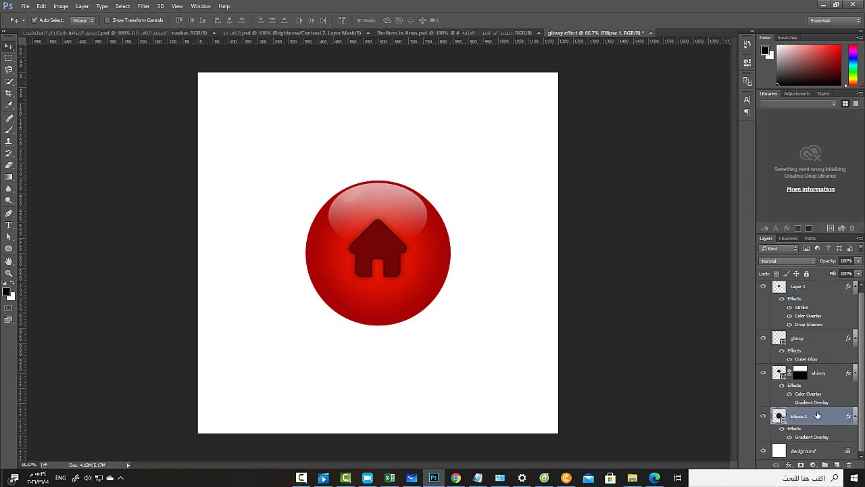
pyautogui.hotkey('ctrl', 'j')
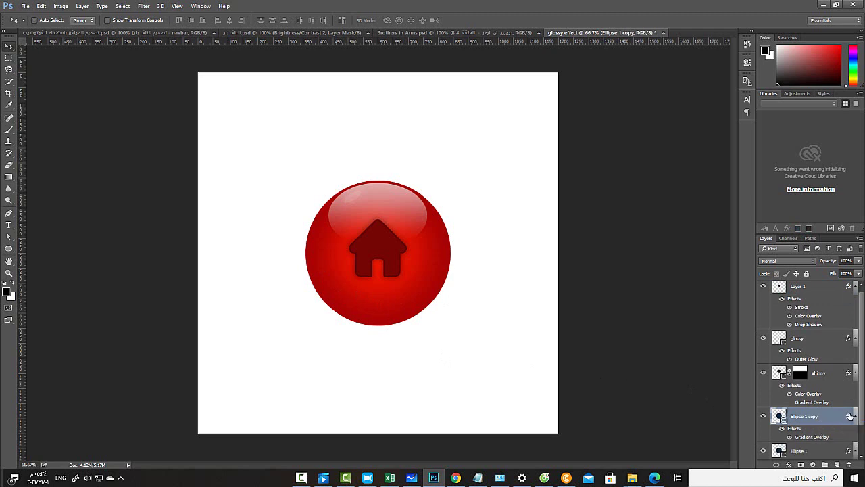
# Step: Replace the Gradient Overlay on the Ellipse 1 copy layer with a black Color Overlay at 100% opacity
pyautogui.doubleClick(849, 416)
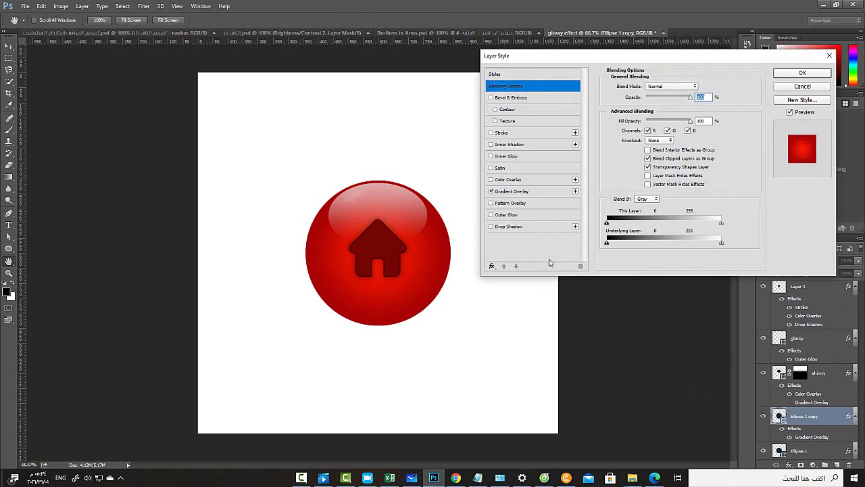
pyautogui.click(521, 191)
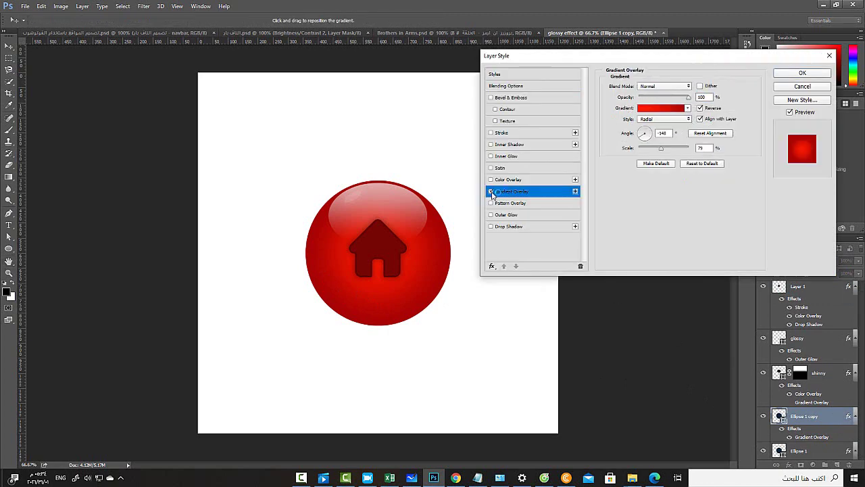
pyautogui.click(491, 192)
pyautogui.click(491, 179)
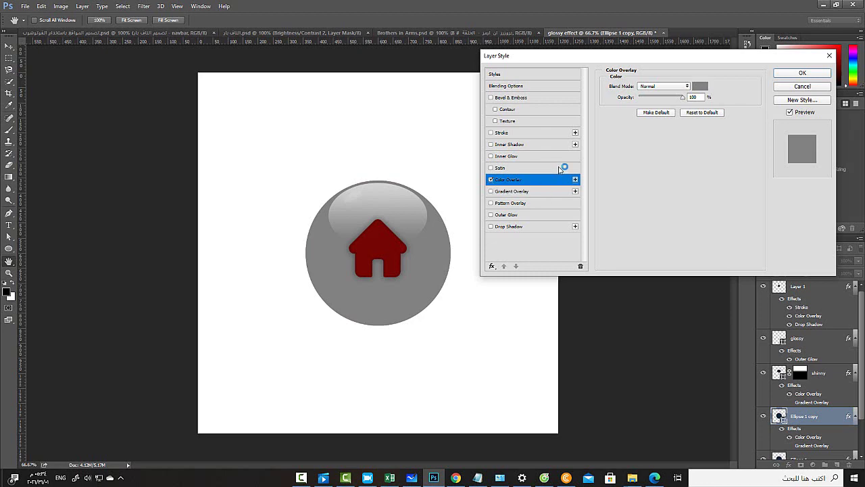
pyautogui.click(702, 86)
pyautogui.click(468, 326)
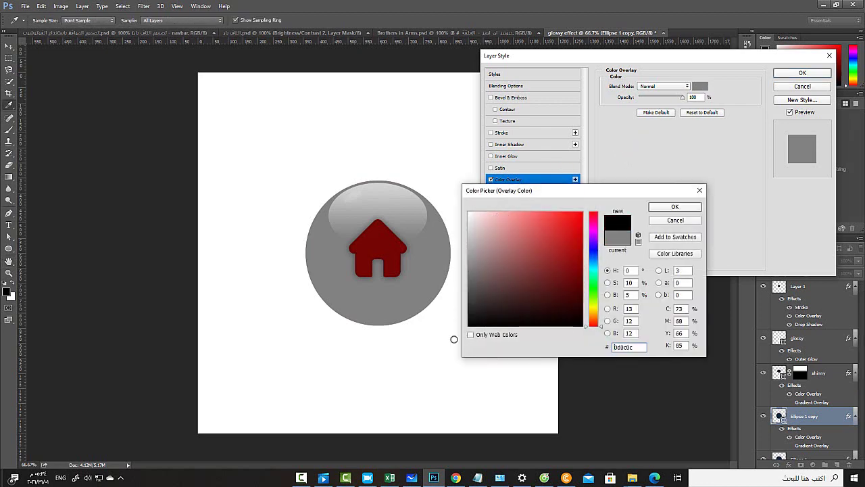
pyautogui.click(674, 207)
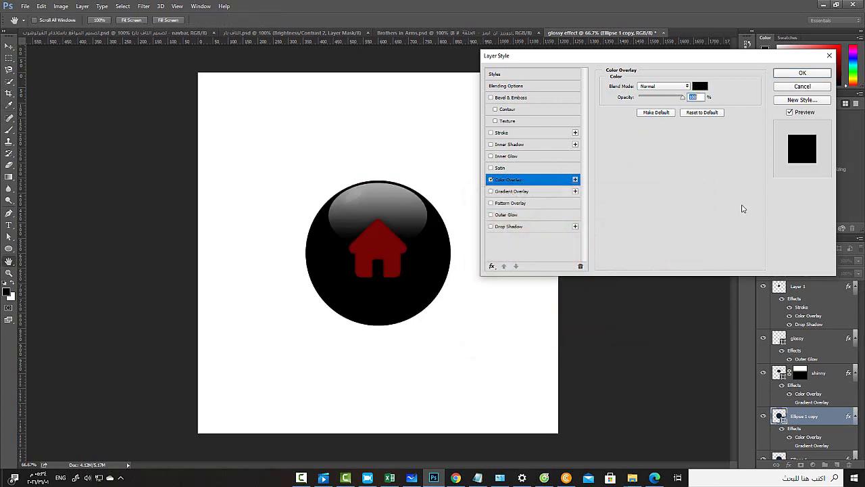
pyautogui.click(802, 74)
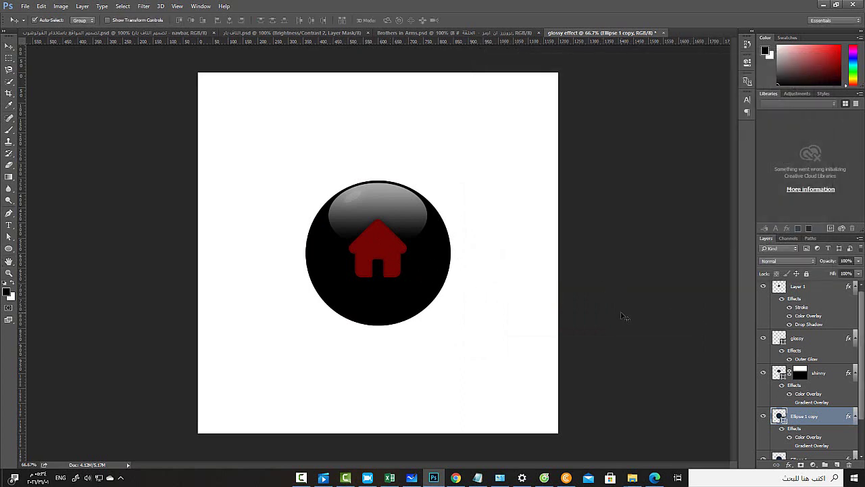
# Step: Warp the black Ellipse 1 copy so its upper edge dips into a wave across the middle, keeping the lower edge round
pyautogui.hotkey('ctrl', 't')
pyautogui.click(42, 7)
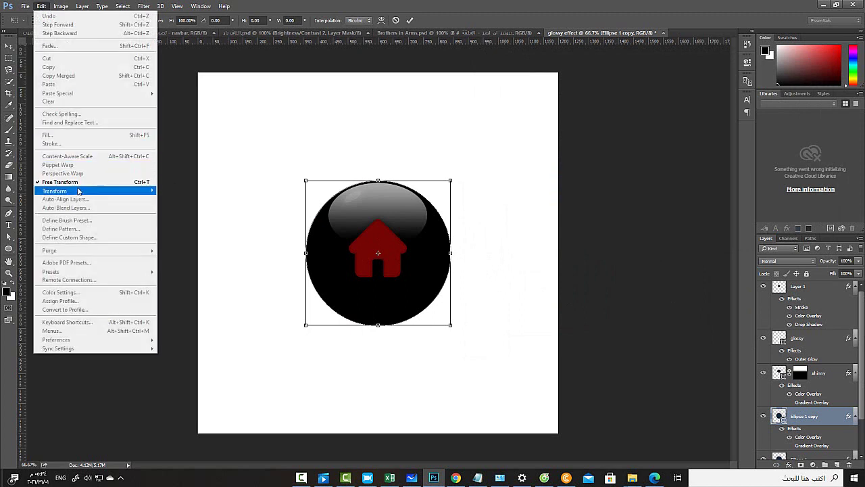
pyautogui.moveTo(92, 192)
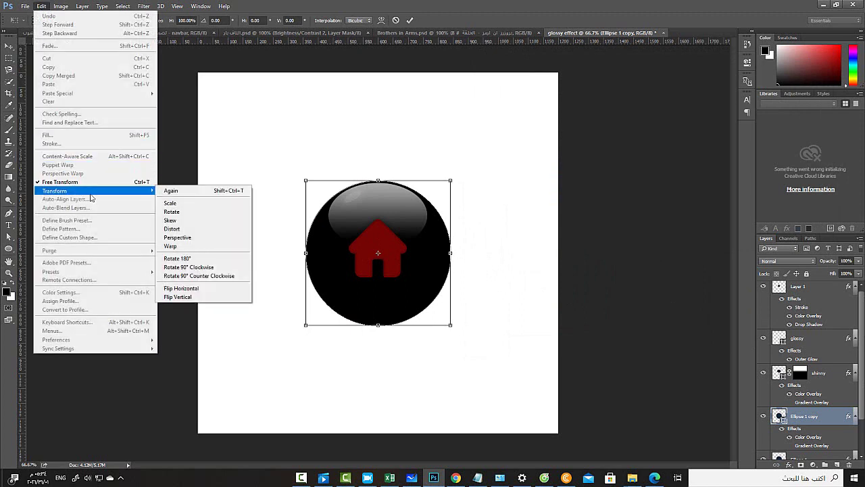
pyautogui.click(189, 248)
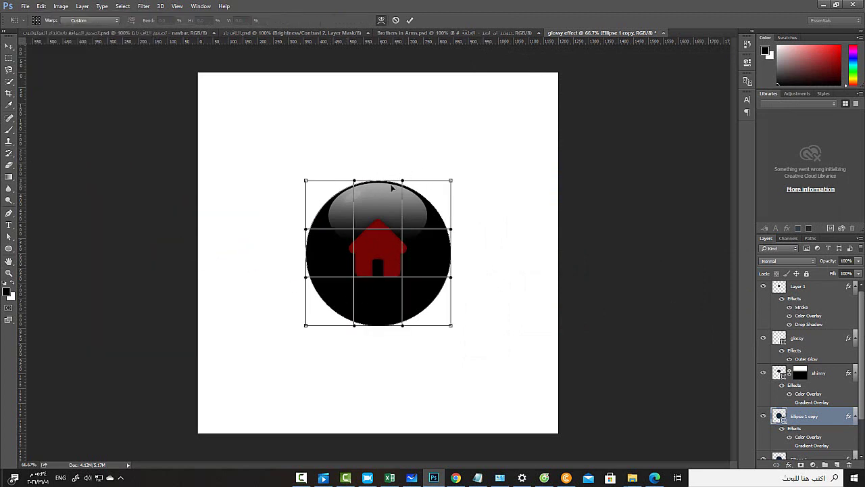
pyautogui.moveTo(403, 183); pyautogui.dragTo(401, 320)
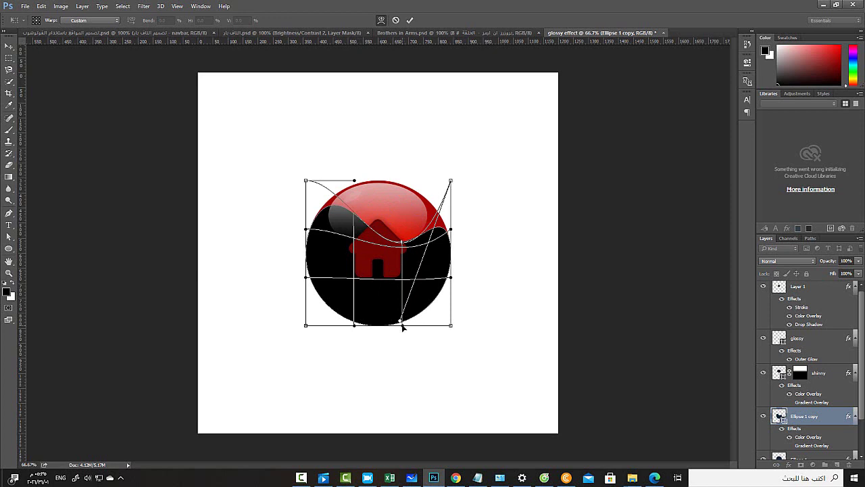
pyautogui.moveTo(403, 336); pyautogui.dragTo(399, 369)
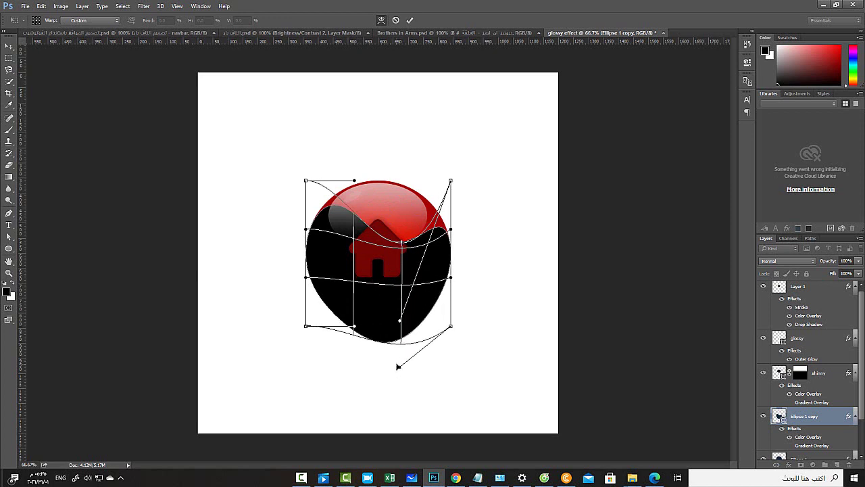
pyautogui.hotkey('ctrl', 'z')
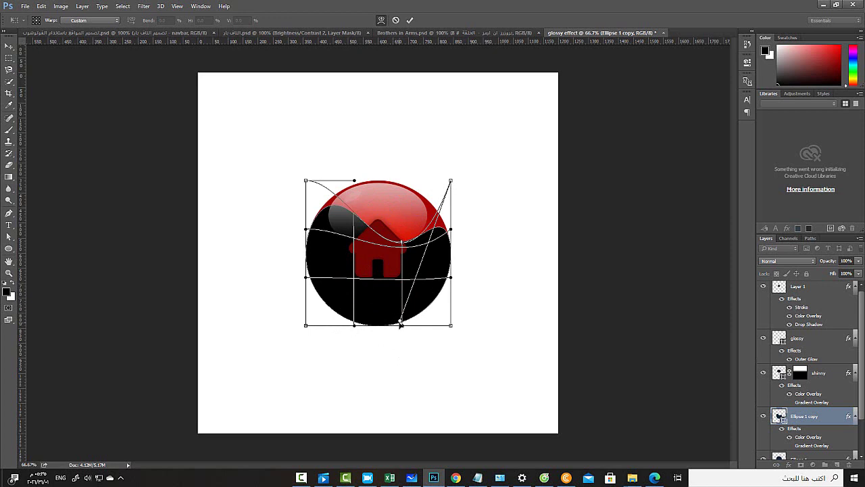
pyautogui.moveTo(401, 325); pyautogui.dragTo(395, 388)
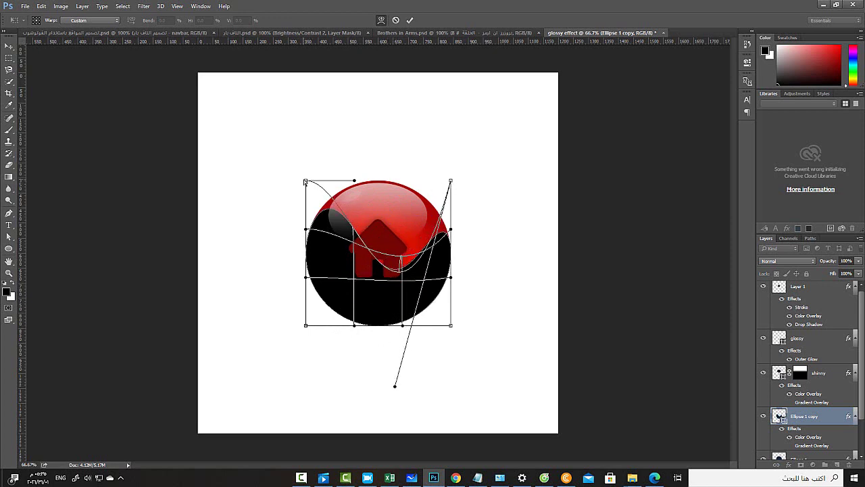
pyautogui.moveTo(305, 181); pyautogui.dragTo(299, 244)
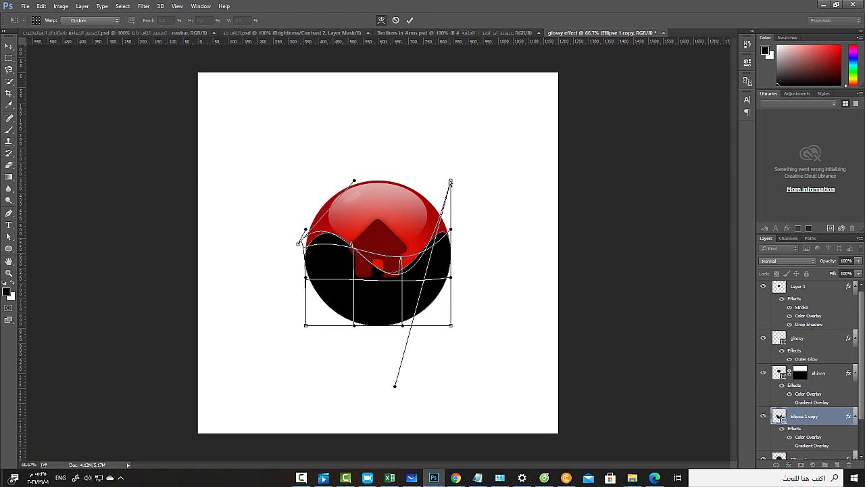
pyautogui.press('Return')
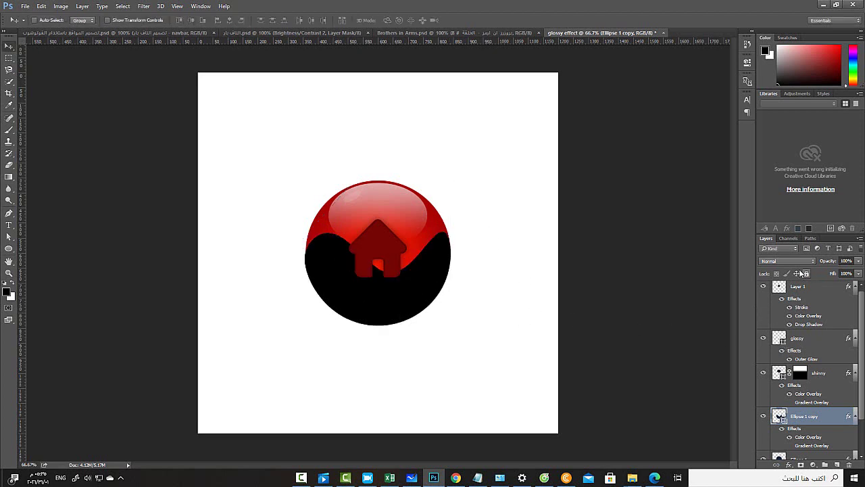
# Step: Lower the opacity of the warped Ellipse 1 copy layer to 8%
pyautogui.click(857, 261)
pyautogui.moveTo(859, 273); pyautogui.dragTo(816, 274)
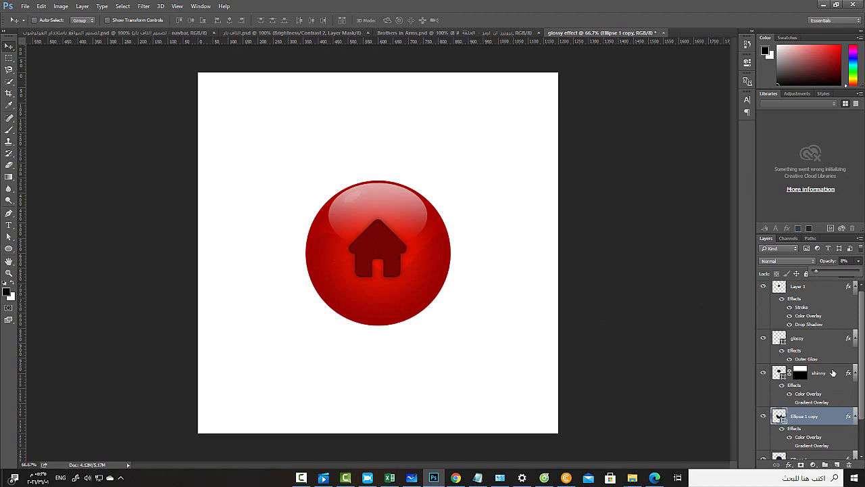
pyautogui.click(791, 384)
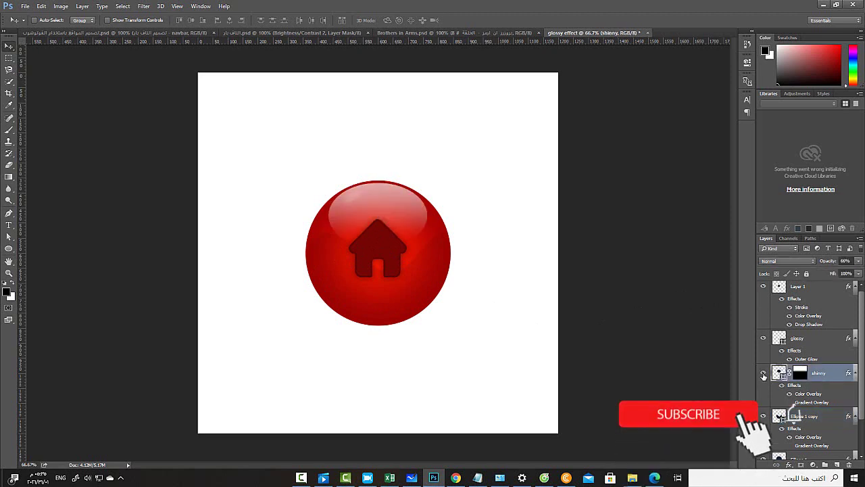
# Step: Duplicate the house icon's layer, Layer 1
pyautogui.scroll(1, 817, 293)
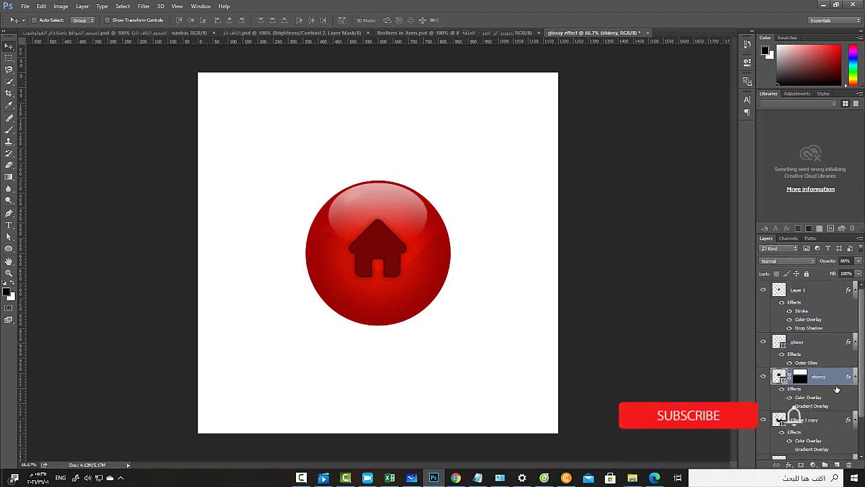
pyautogui.click(817, 292)
pyautogui.click(763, 289)
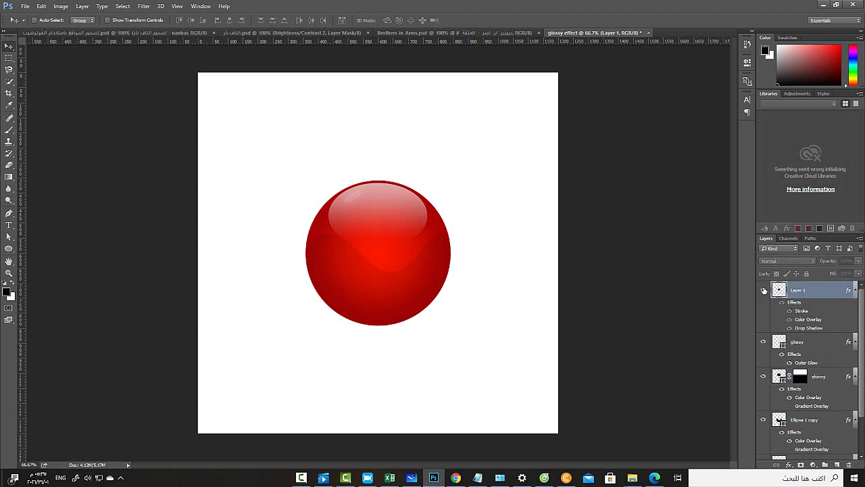
pyautogui.click(764, 289)
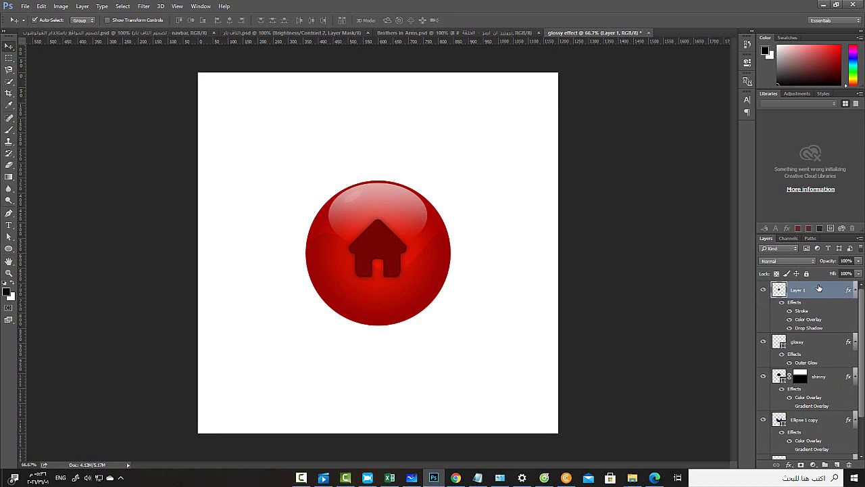
pyautogui.hotkey('ctrl', 'j')
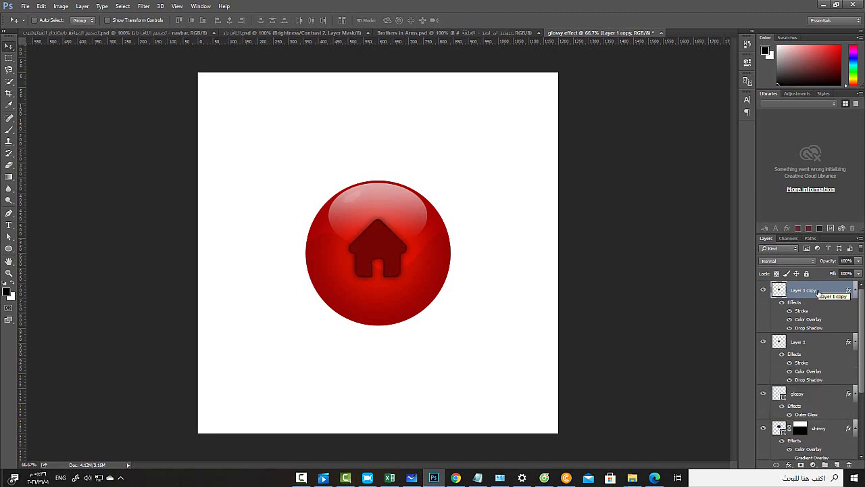
# Step: On the Layer 1 copy, disable the Stroke and Drop Shadow effects and change the Color Overlay to white (#ffffff)
pyautogui.doubleClick(809, 298)
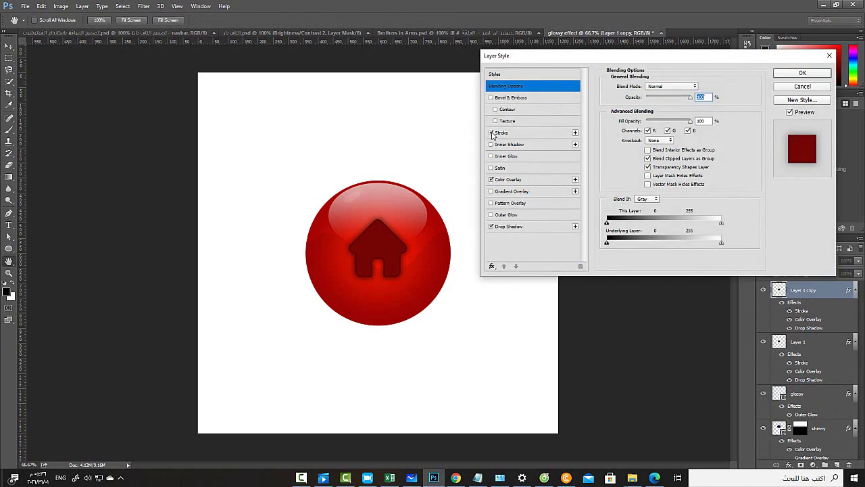
pyautogui.click(492, 226)
pyautogui.click(522, 180)
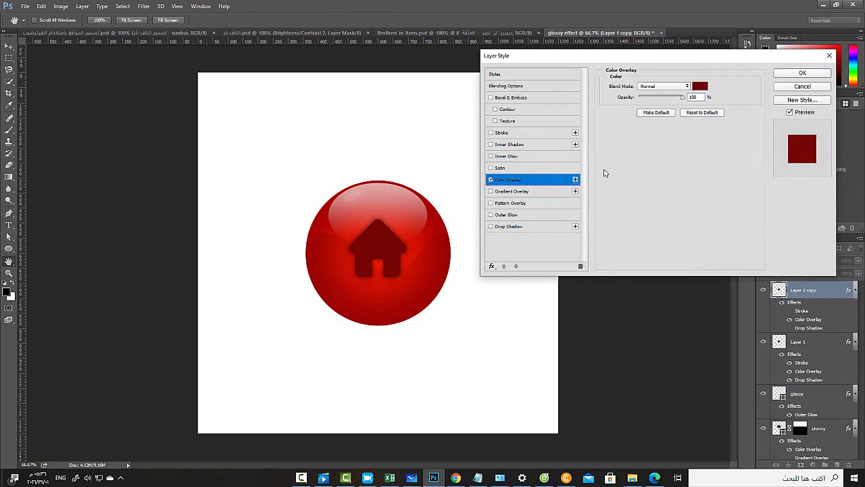
pyautogui.click(701, 87)
pyautogui.moveTo(500, 230); pyautogui.dragTo(469, 214)
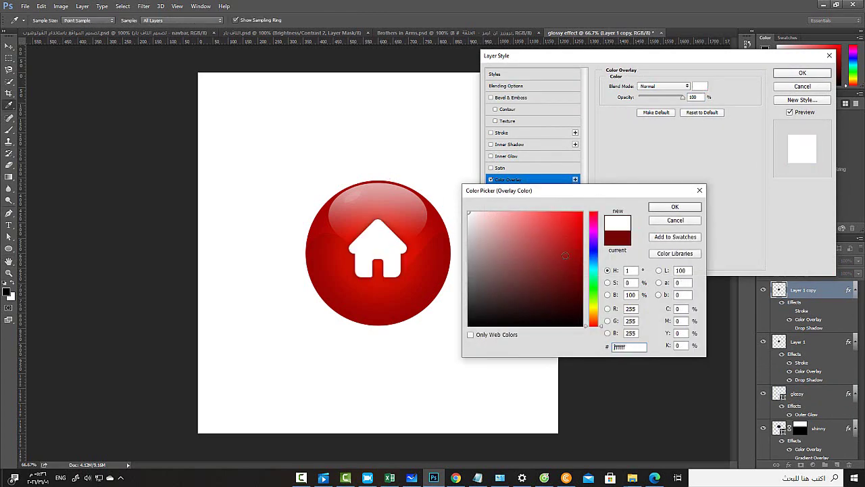
pyautogui.click(673, 208)
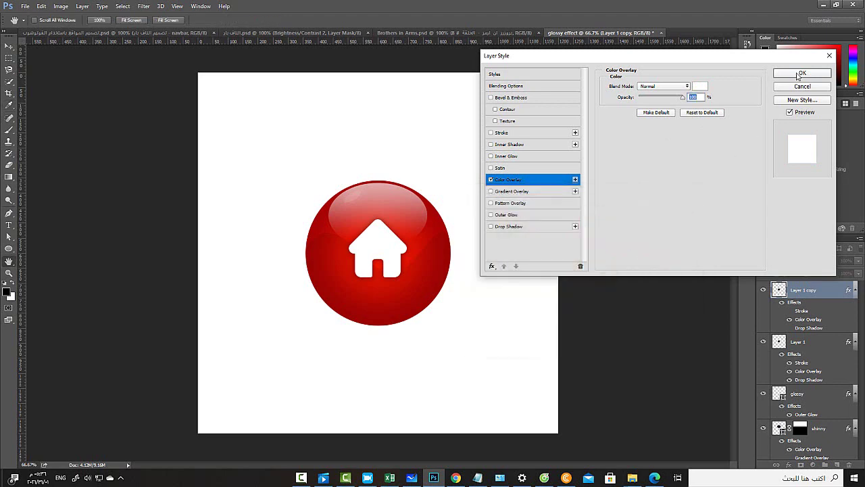
pyautogui.click(799, 74)
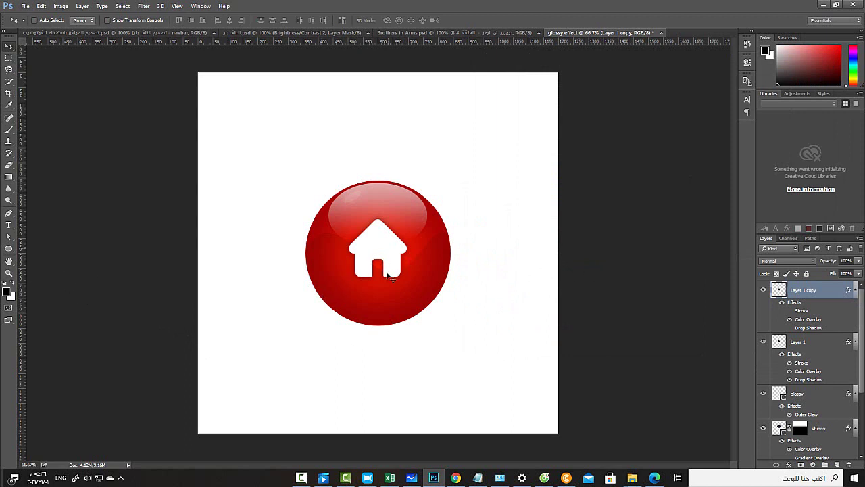
# Step: Delete the lower part of the white house copy with an elliptical selection, leaving a curved edge, and deselect
pyautogui.rightClick(10, 58)
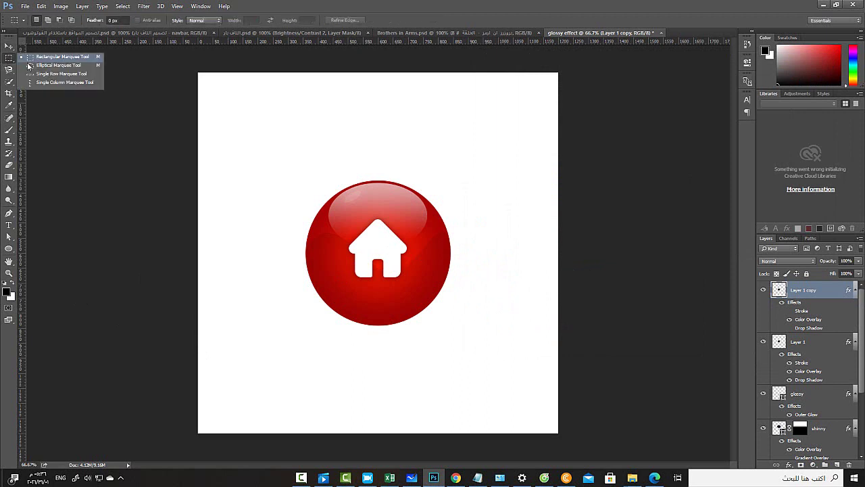
pyautogui.click(47, 65)
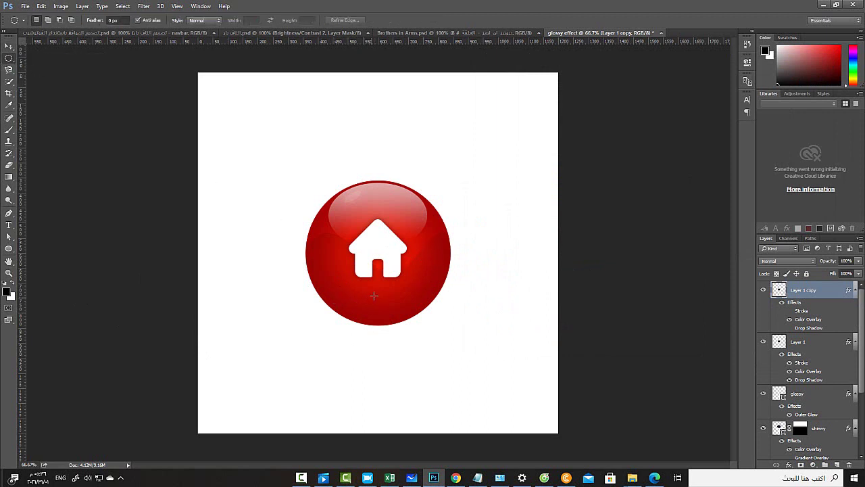
pyautogui.moveTo(373, 295); pyautogui.dragTo(429, 249)
pyautogui.press('space')
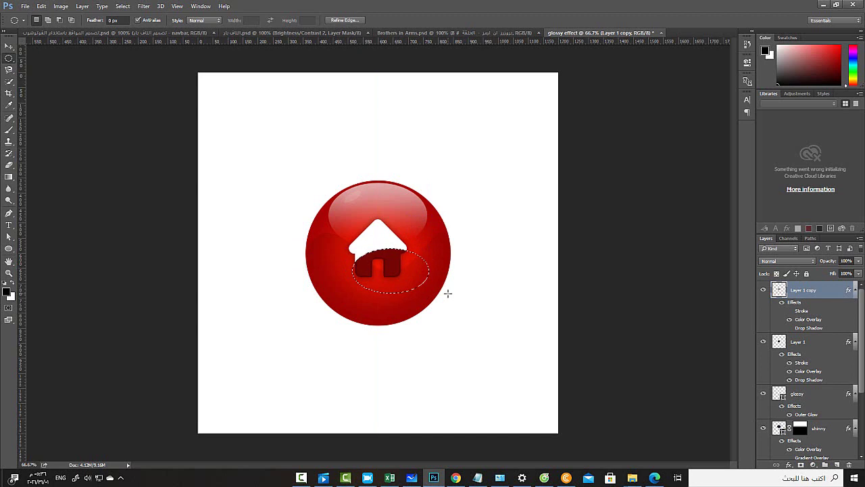
pyautogui.hotkey('ctrl', 'd')
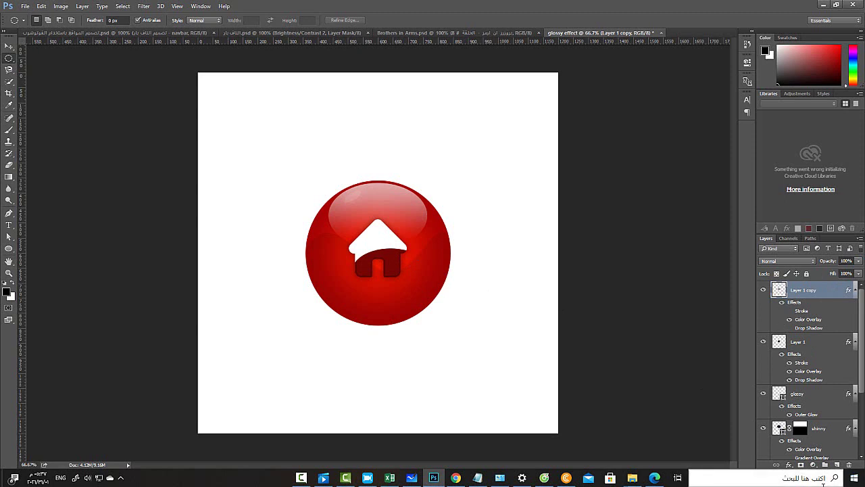
# Step: Add a layer mask to the white house copy and fade it downwards with a white-to-black linear gradient
pyautogui.click(801, 465)
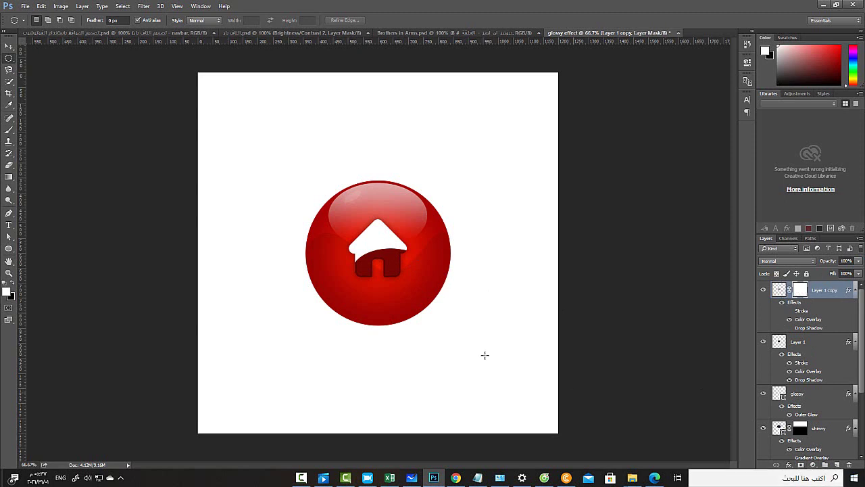
pyautogui.click(8, 177)
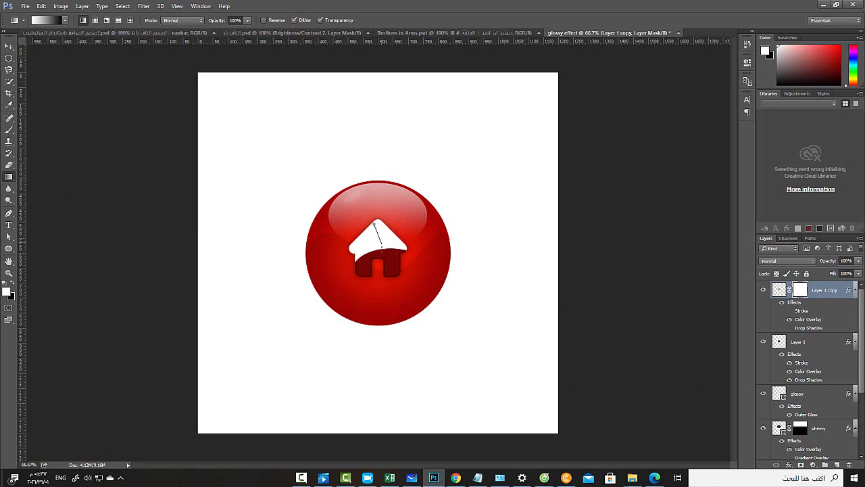
pyautogui.moveTo(382, 247); pyautogui.dragTo(384, 261)
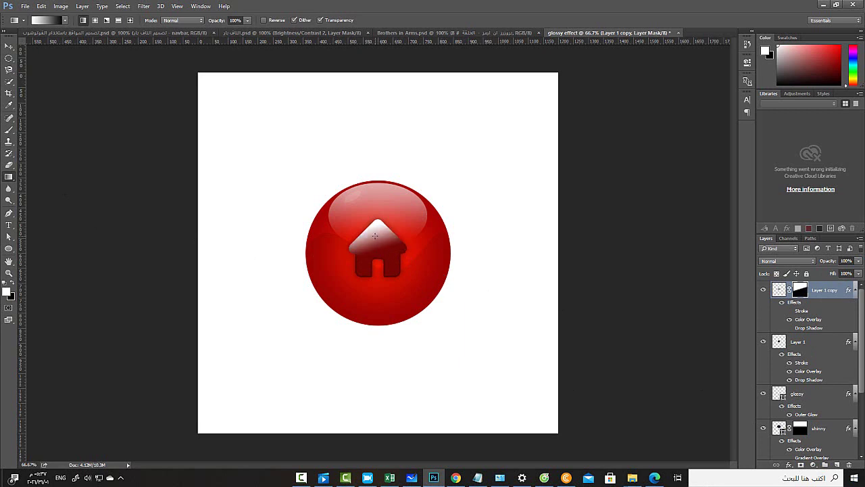
pyautogui.moveTo(369, 236); pyautogui.dragTo(383, 264)
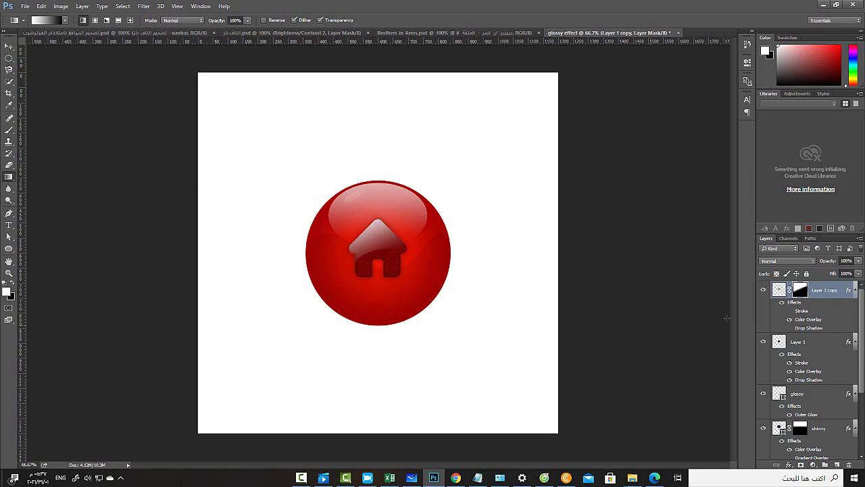
# Step: Lower the opacity of the Layer 1 copy to 74%
pyautogui.click(858, 261)
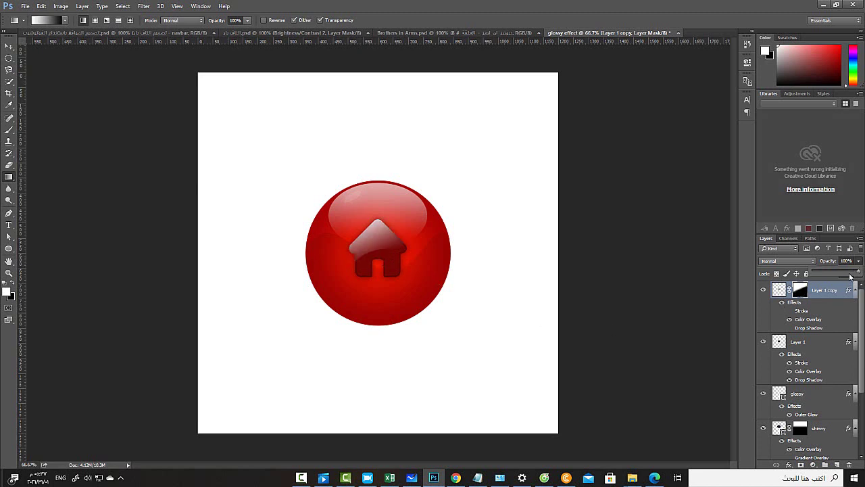
pyautogui.moveTo(850, 276); pyautogui.dragTo(839, 276)
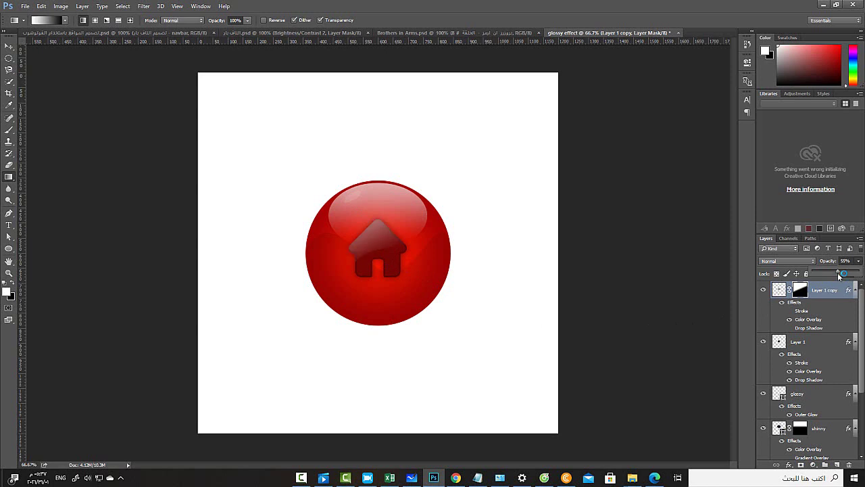
pyautogui.moveTo(836, 276); pyautogui.dragTo(846, 276)
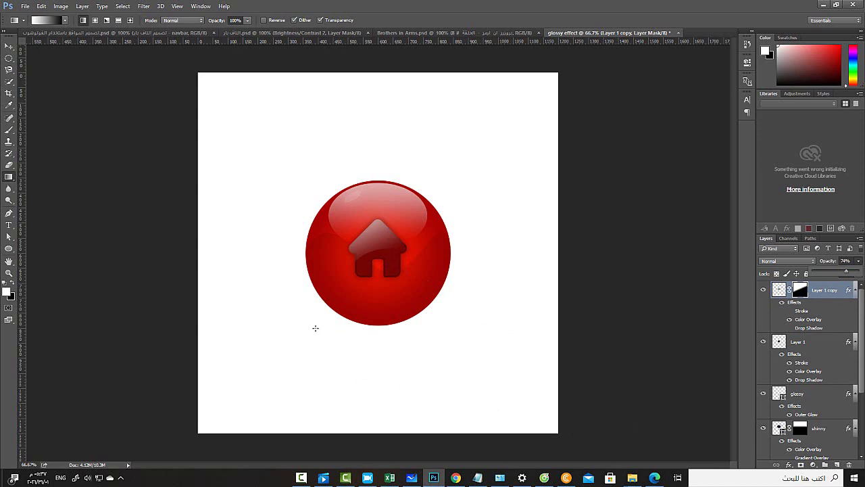
# Step: Duplicate the Ellipse 1 layer and rename the copy "shadow"
pyautogui.click(8, 46)
pyautogui.scroll(-3, 846, 346)
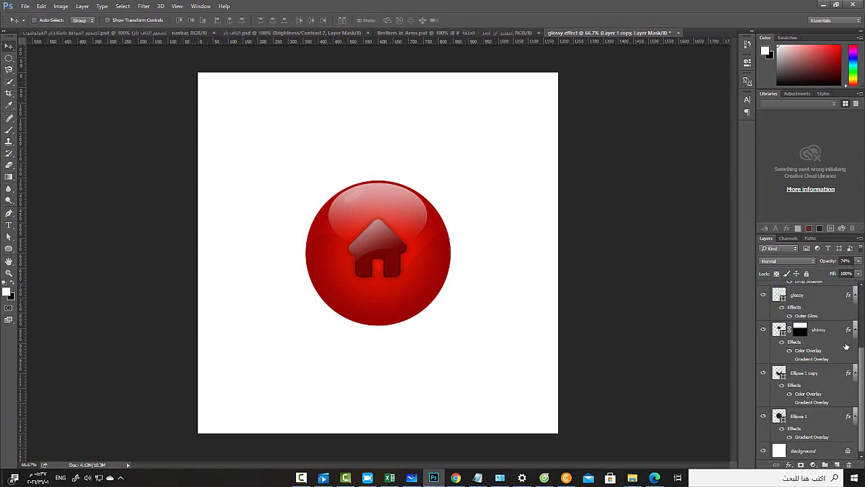
pyautogui.click(799, 417)
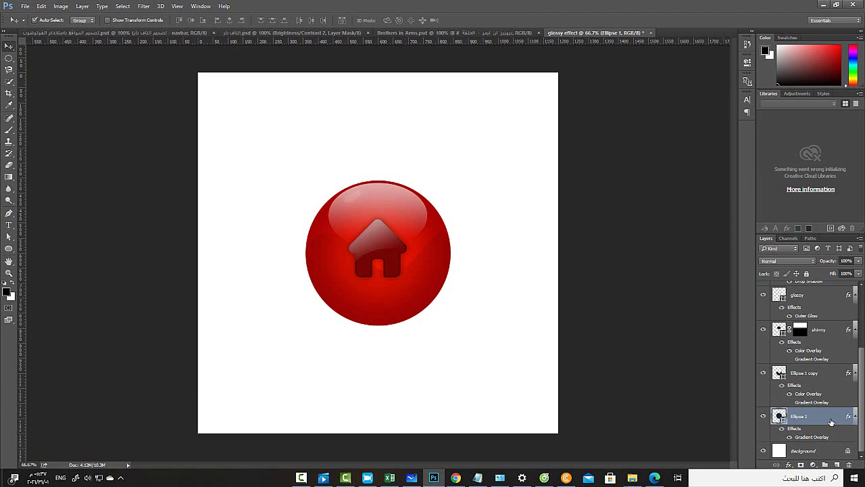
pyautogui.hotkey('ctrl', 'j')
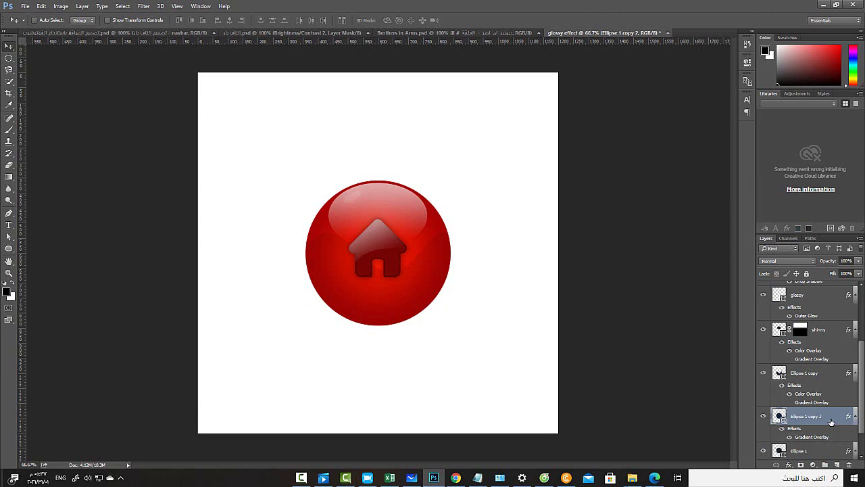
pyautogui.doubleClick(809, 418)
pyautogui.press('Return')
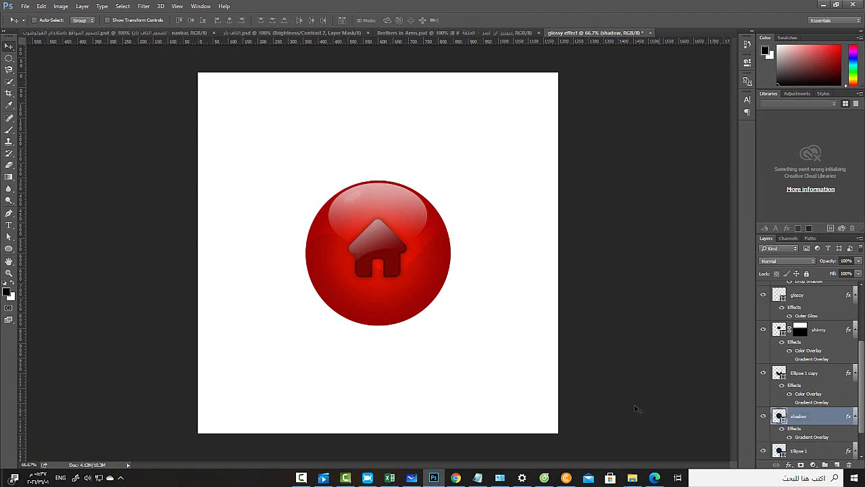
# Step: Flatten the shadow ellipse with Free Transform into a thin, full-width oval directly beneath the red button
pyautogui.hotkey('ctrl', 't')
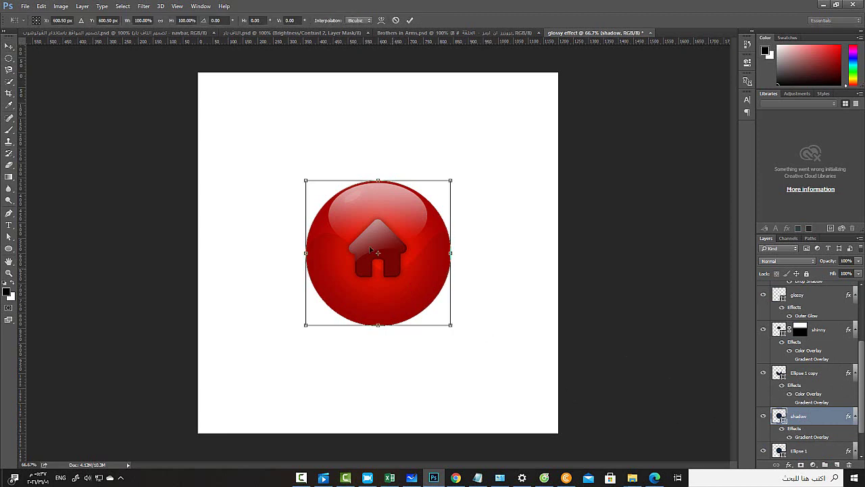
pyautogui.moveTo(378, 181); pyautogui.dragTo(374, 346)
pyautogui.press('Return')
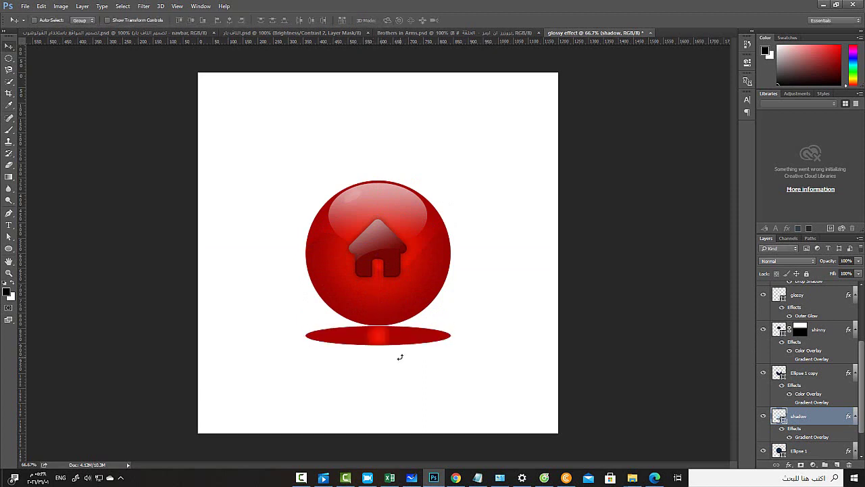
# Step: Change the shadow layer's Gradient Overlay to the black-to-white Foreground to Background preset with Reverse enabled
pyautogui.doubleClick(828, 417)
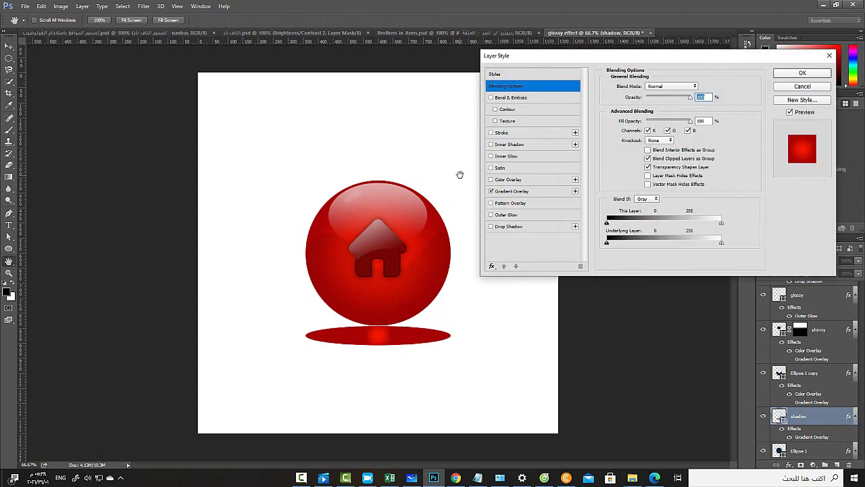
pyautogui.click(515, 191)
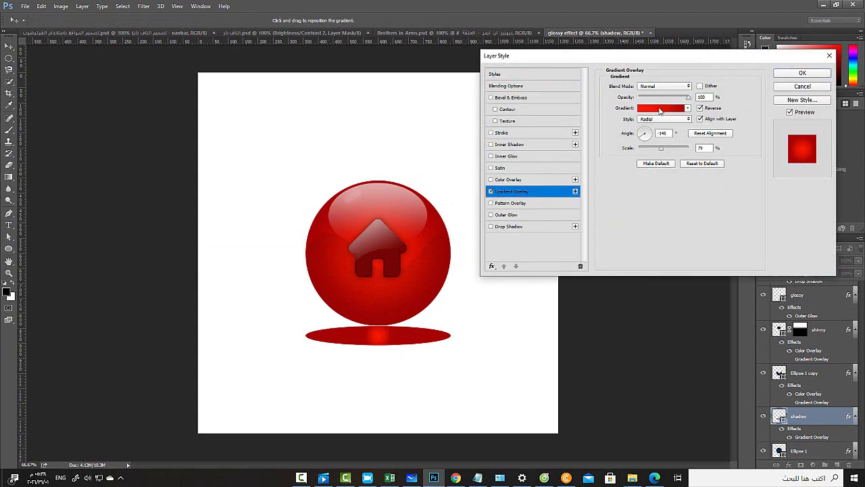
pyautogui.click(661, 108)
pyautogui.click(96, 136)
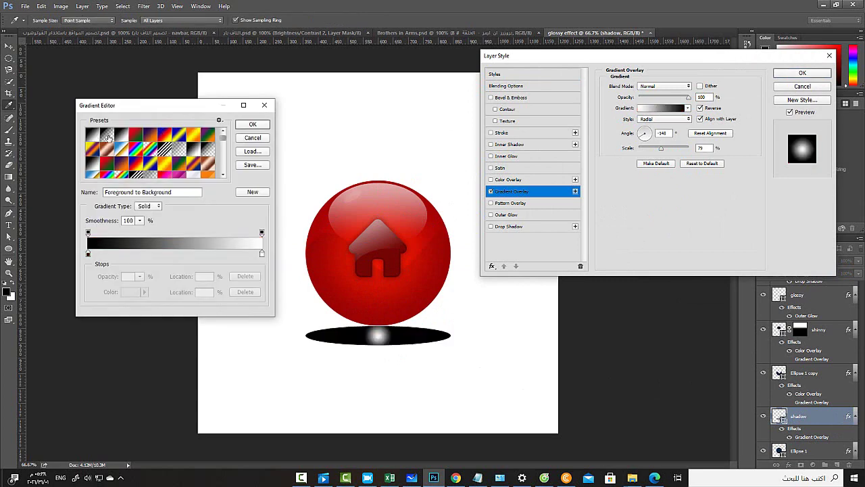
pyautogui.click(255, 126)
pyautogui.click(700, 109)
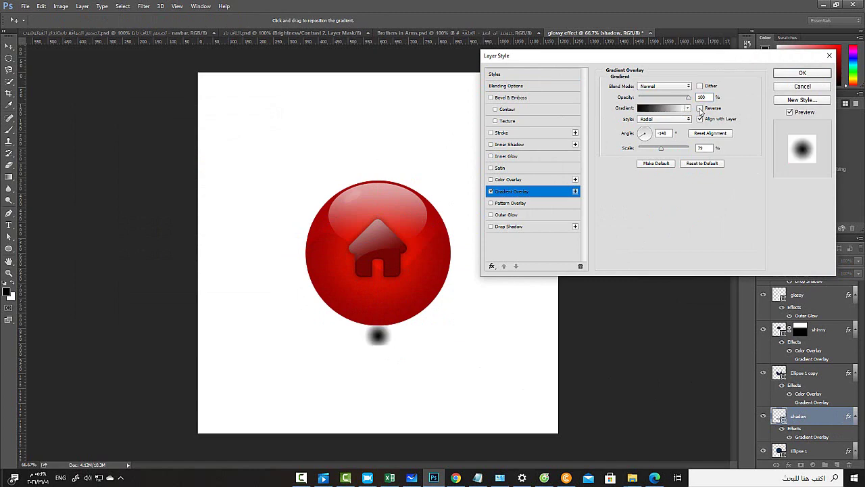
pyautogui.click(700, 109)
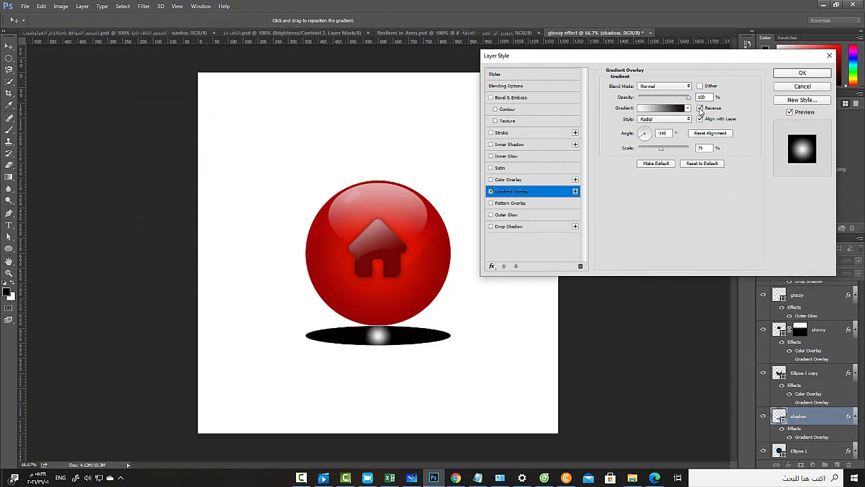
# Step: Set the shadow gradient's angle to 90° and compare it with Reverse off, leaving Reverse enabled
pyautogui.click(642, 134)
pyautogui.moveTo(642, 134); pyautogui.dragTo(644, 134)
pyautogui.click(647, 135)
pyautogui.click(646, 134)
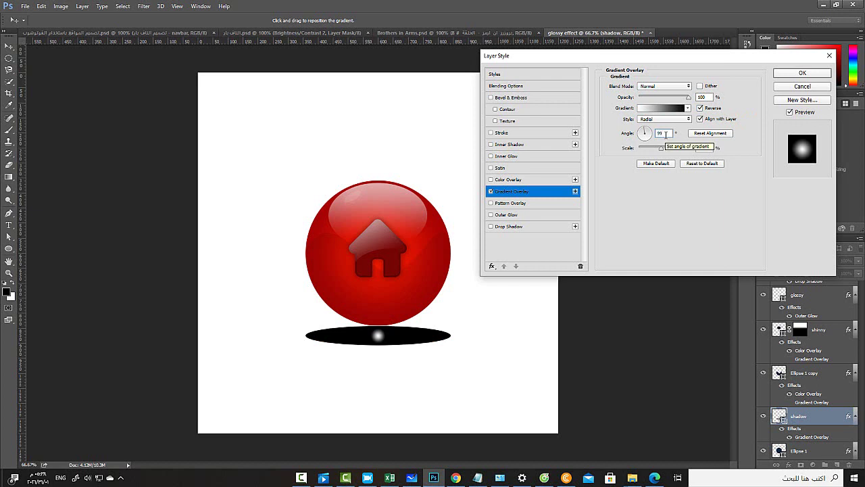
pyautogui.doubleClick(662, 134)
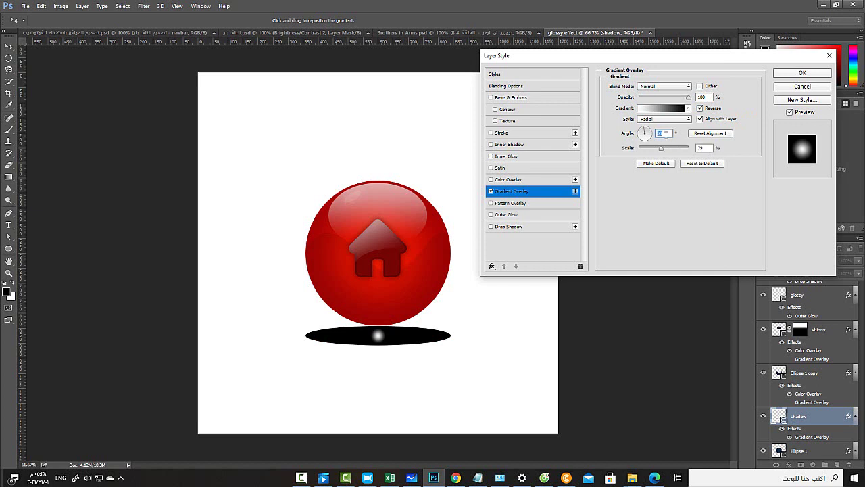
pyautogui.write('90')
pyautogui.click(701, 108)
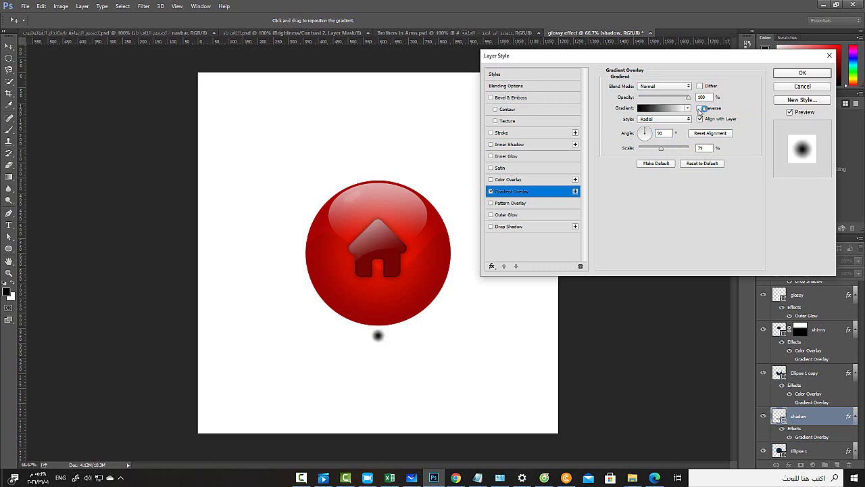
pyautogui.click(701, 108)
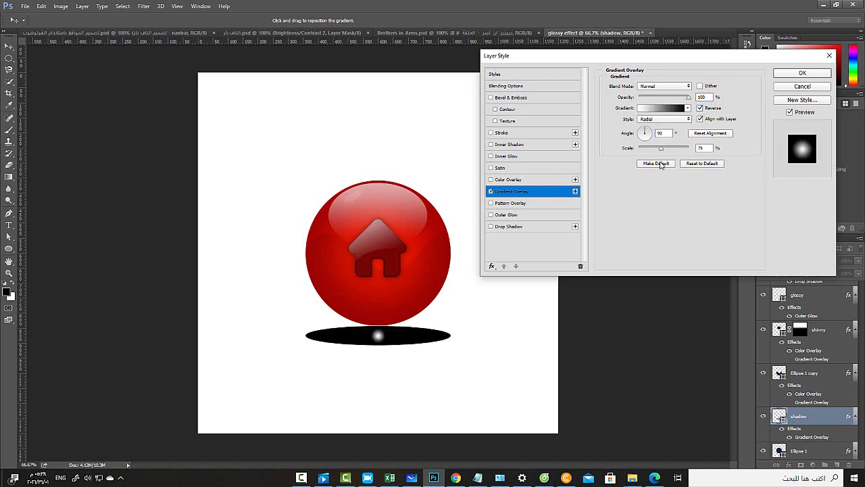
# Step: Increase the shadow gradient's scale to 150% and compare the reversed and unreversed directions
pyautogui.moveTo(661, 148); pyautogui.dragTo(735, 157)
pyautogui.click(713, 109)
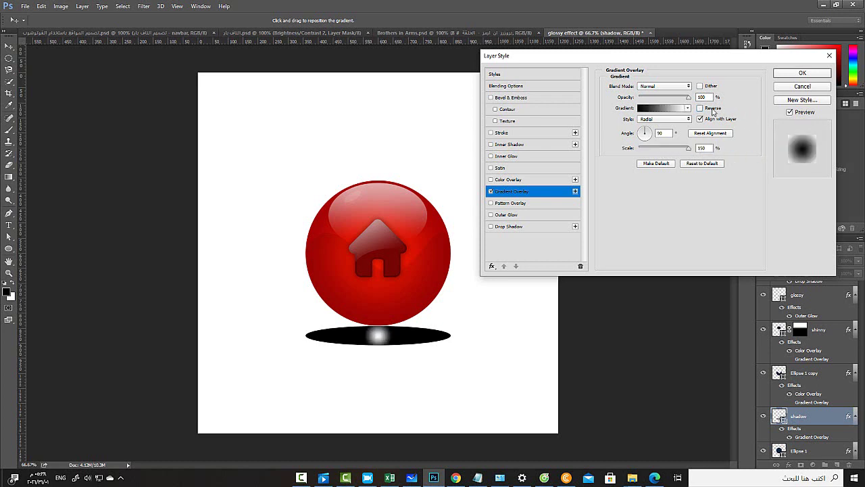
pyautogui.click(713, 109)
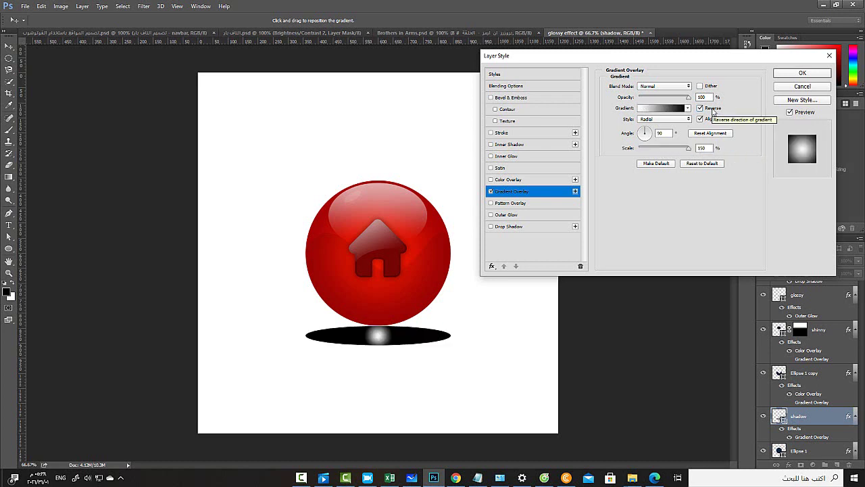
# Step: Make the shadow's gradient entirely black by putting a black stop at location 100%, and apply the layer style
pyautogui.click(663, 109)
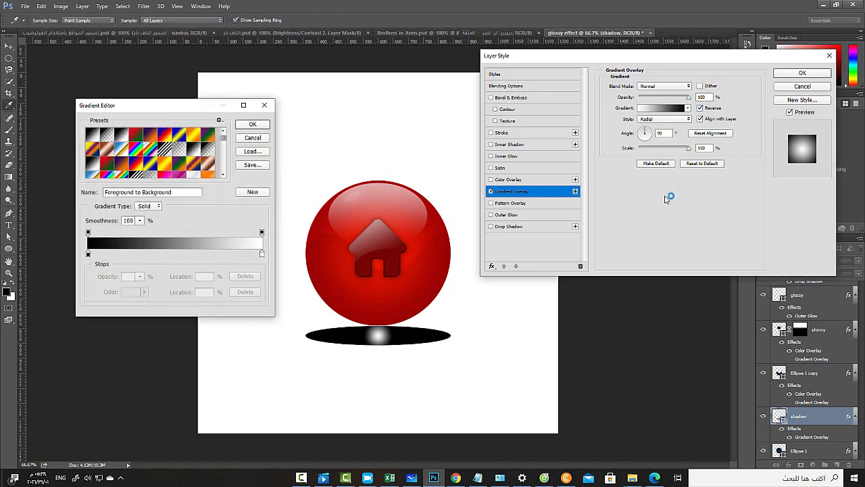
pyautogui.click(169, 254)
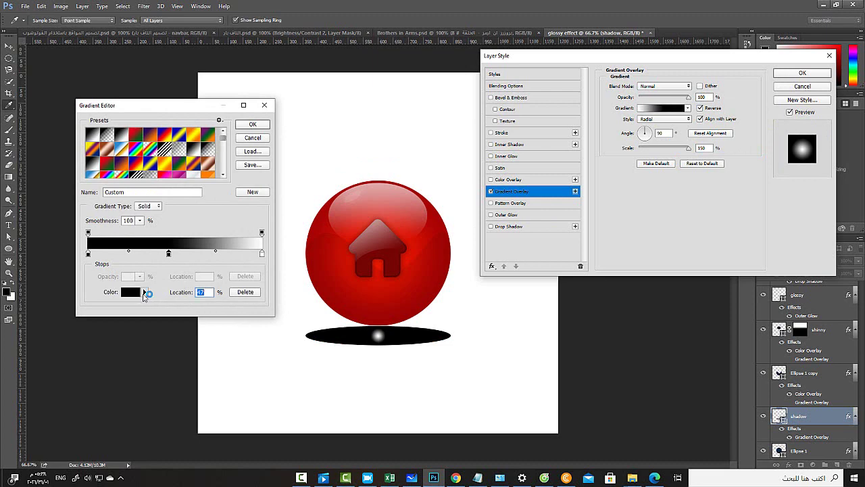
pyautogui.click(244, 291)
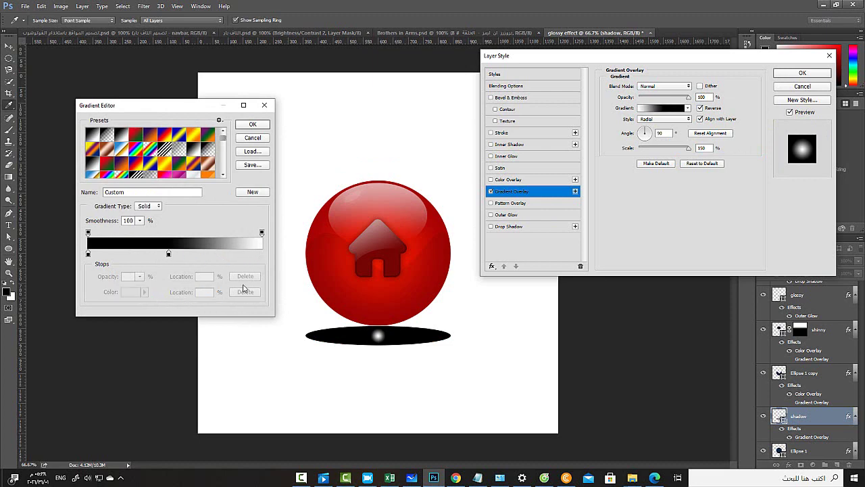
pyautogui.moveTo(169, 255); pyautogui.dragTo(278, 257)
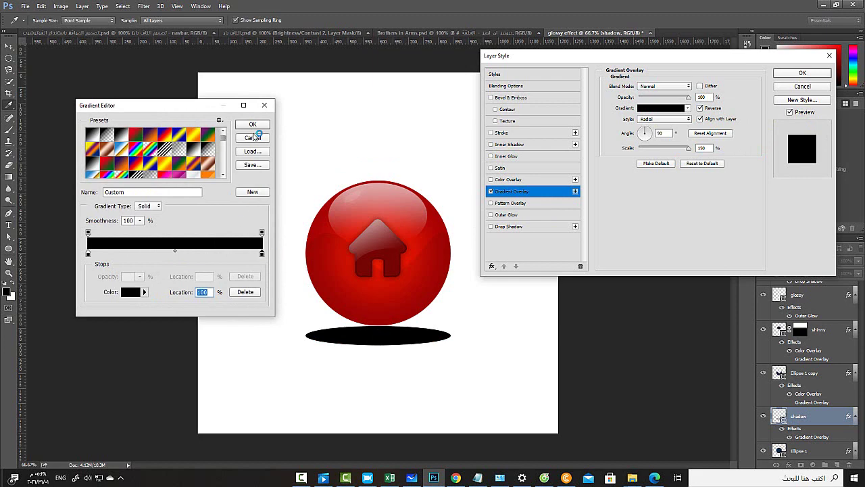
pyautogui.click(252, 124)
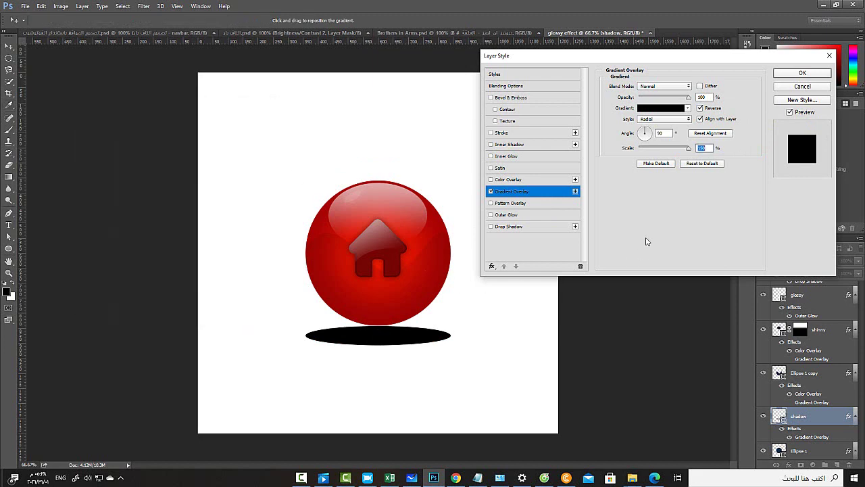
pyautogui.click(782, 91)
pyautogui.click(802, 73)
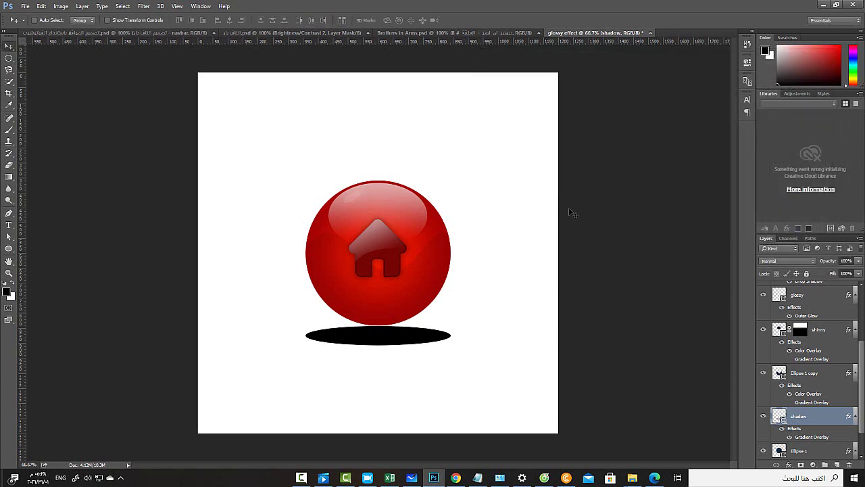
# Step: Convert the shadow layer to a smart object and apply a Gaussian Blur with a 34.6-pixel radius
pyautogui.click(143, 8)
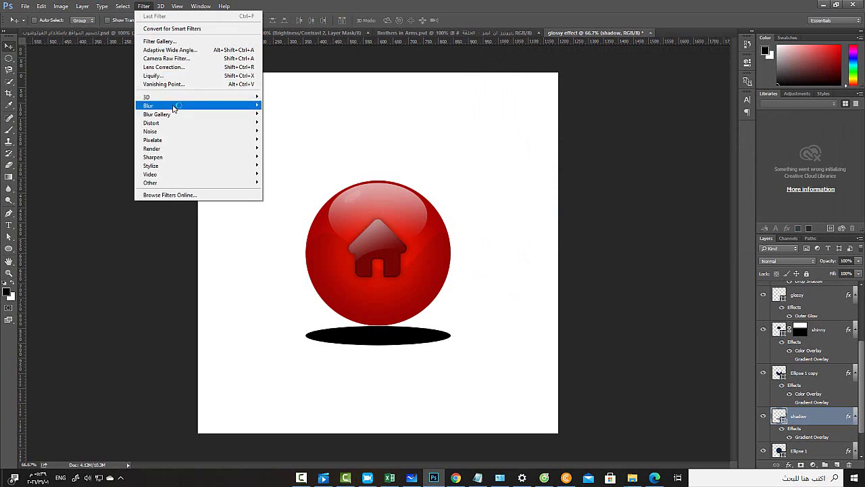
pyautogui.moveTo(174, 108)
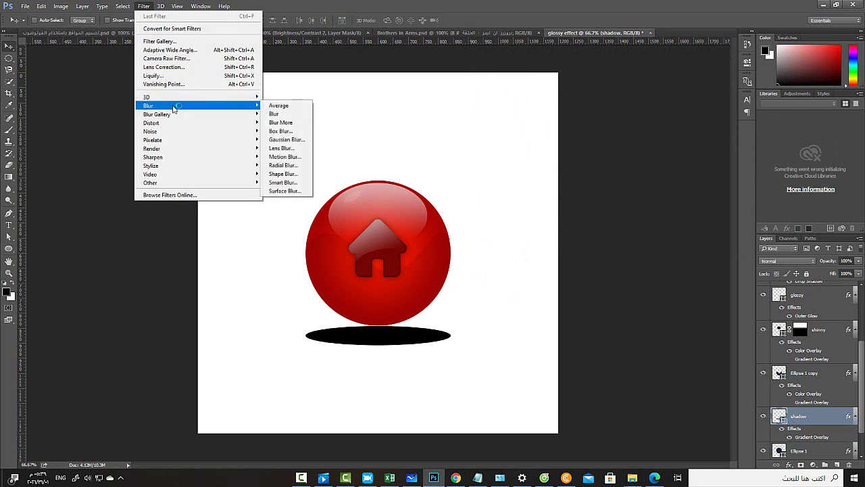
pyautogui.click(300, 148)
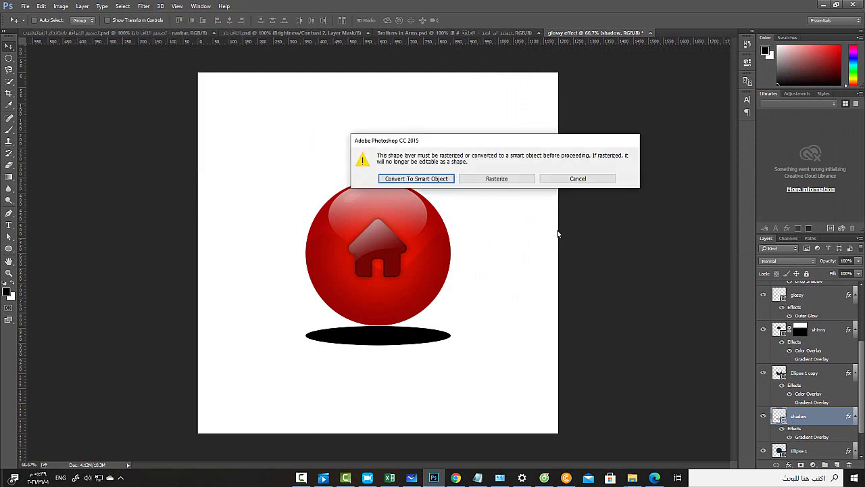
pyautogui.click(430, 180)
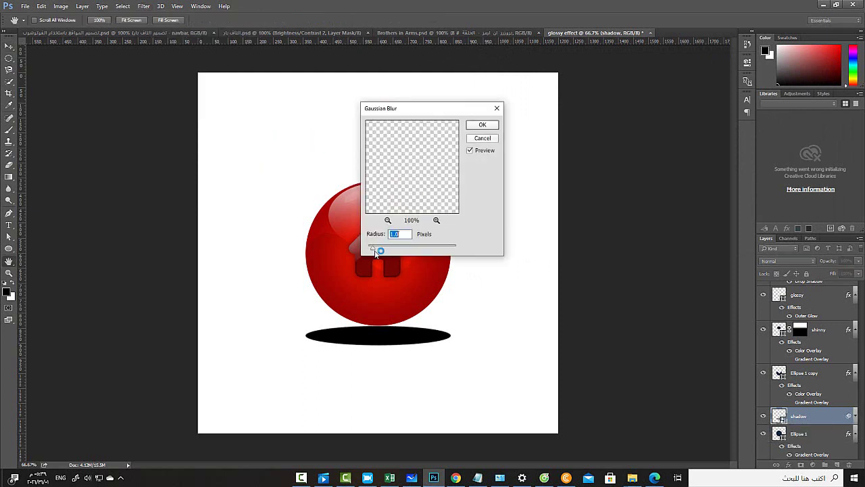
pyautogui.moveTo(374, 248); pyautogui.dragTo(412, 251)
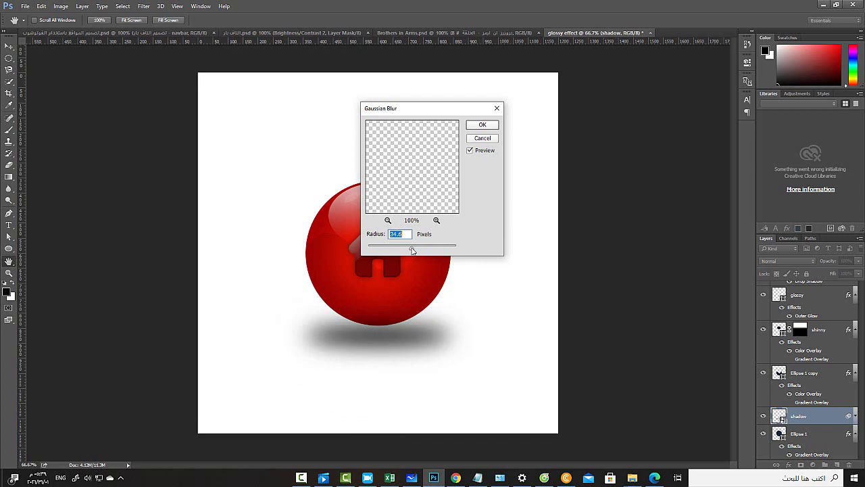
pyautogui.click(485, 125)
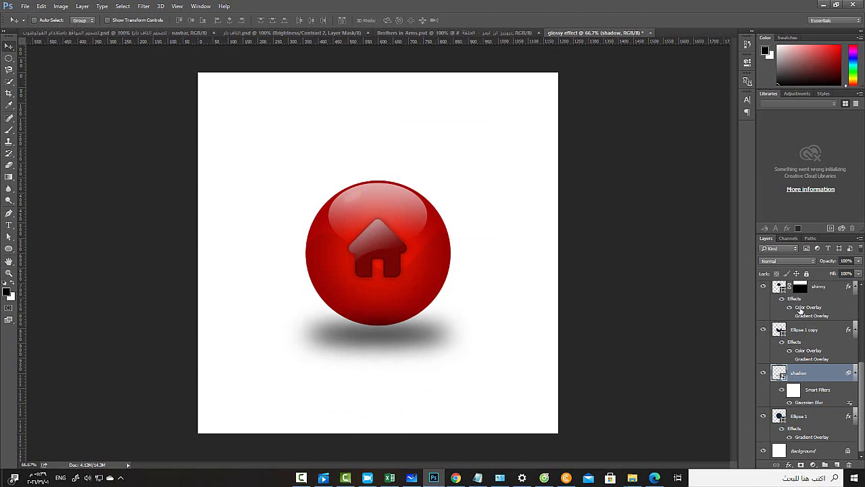
# Step: Lower the shadow layer's opacity to 63%
pyautogui.click(859, 264)
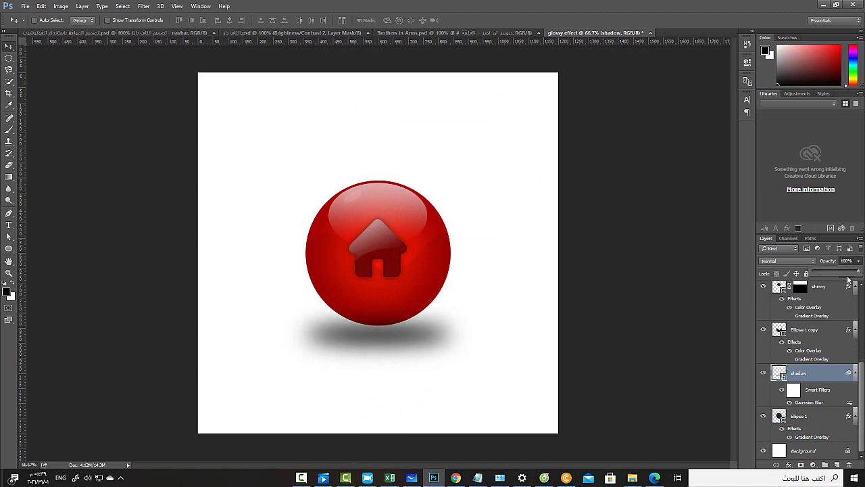
pyautogui.moveTo(856, 274); pyautogui.dragTo(842, 273)
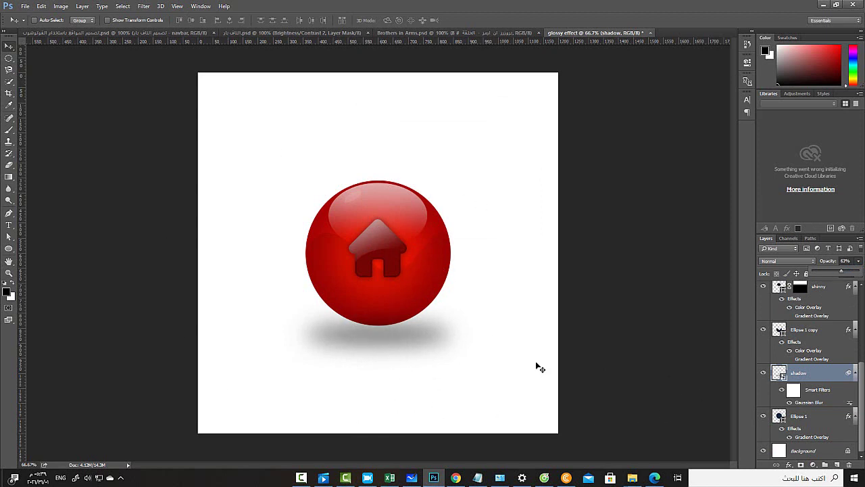
# Step: Collapse the layers' effect lists and group all layers from Layer 1 copy down to Ellipse 1
pyautogui.scroll(3, 825, 365)
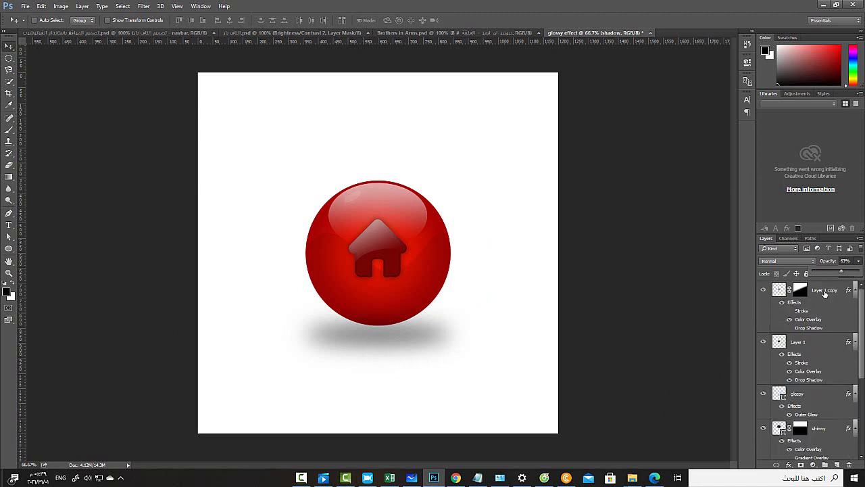
pyautogui.click(825, 304)
pyautogui.click(825, 304)
pyautogui.click(855, 291)
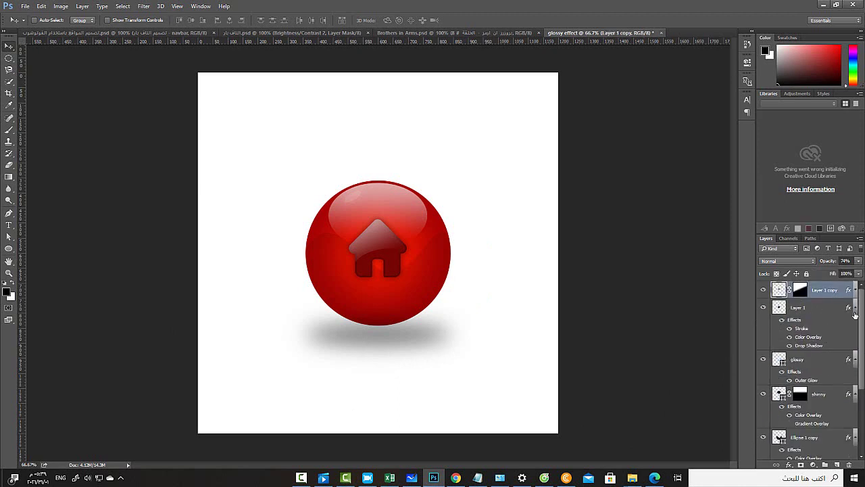
pyautogui.click(855, 308)
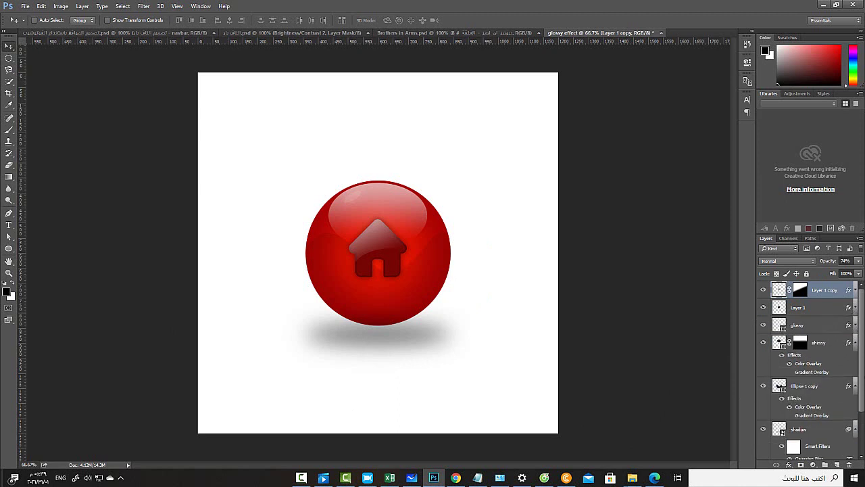
pyautogui.click(855, 345)
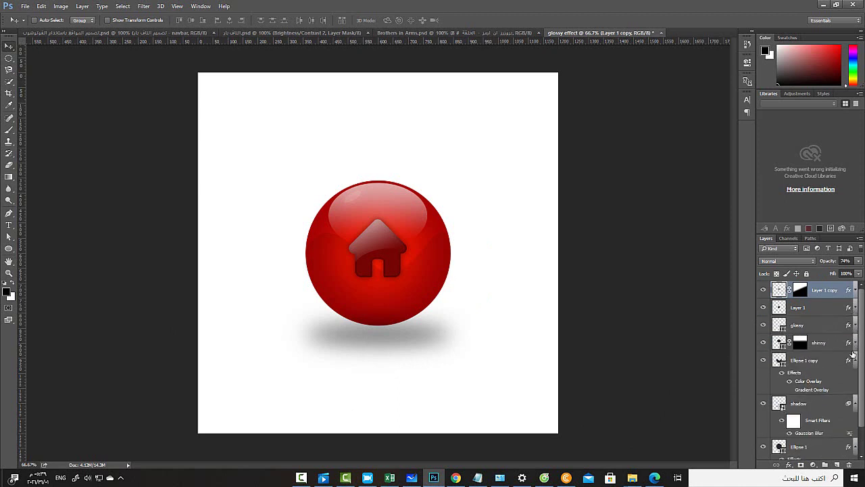
pyautogui.click(858, 404)
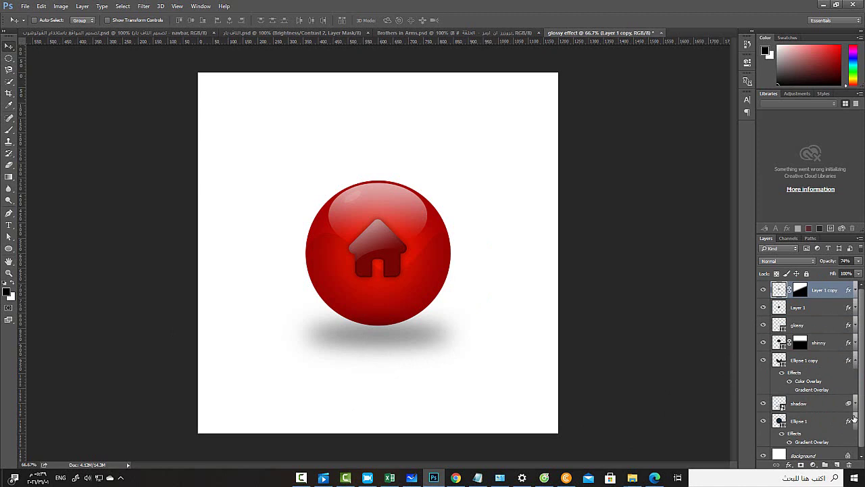
pyautogui.click(856, 363)
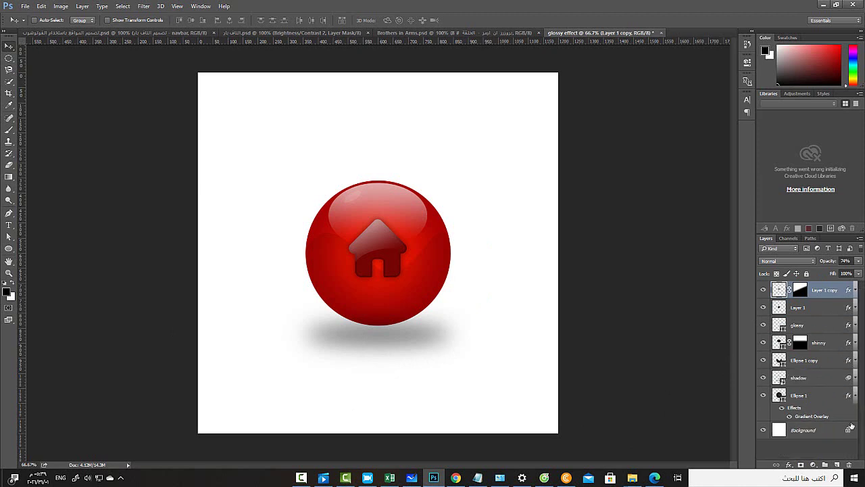
pyautogui.keyDown('shift'); pyautogui.click(808, 397); pyautogui.keyUp('shift')
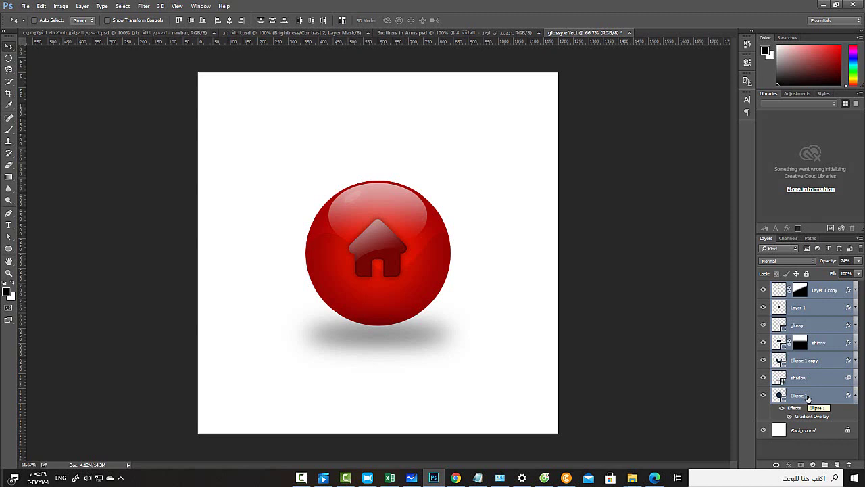
pyautogui.hotkey('ctrl', 'g')
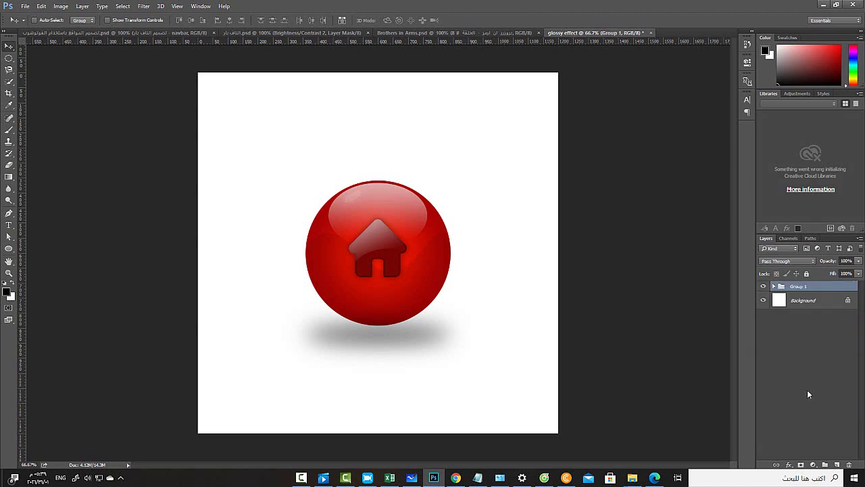
# Step: Rename the layer group containing the button as "glossy button"
pyautogui.doubleClick(799, 286)
pyautogui.write('glos')
pyautogui.write('sy')
pyautogui.write(' butto')
pyautogui.write('n')
pyautogui.press('Return')
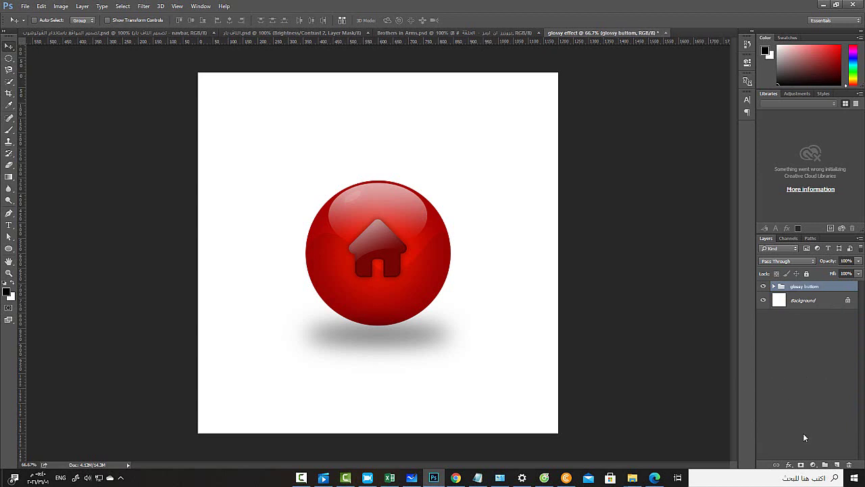
# Step: Add a Hue/Saturation adjustment layer above the button group with Colorize enabled, Hue 277, Saturation 43 and Lightness +18
pyautogui.click(813, 465)
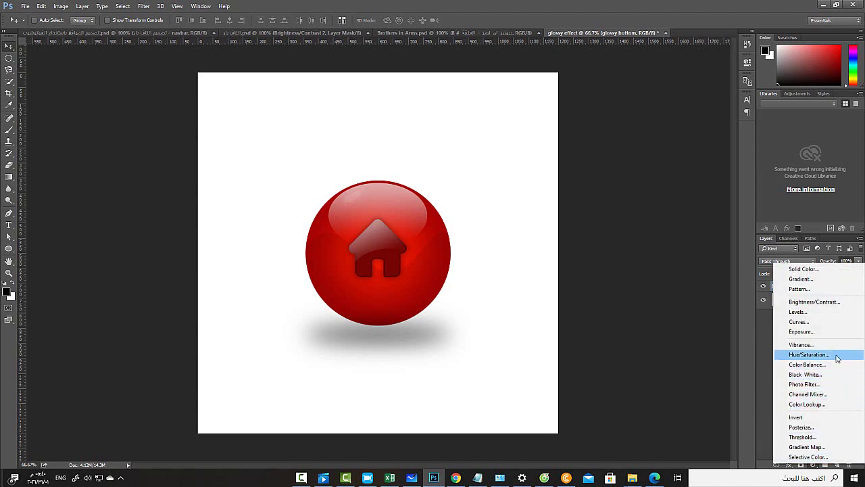
pyautogui.click(810, 354)
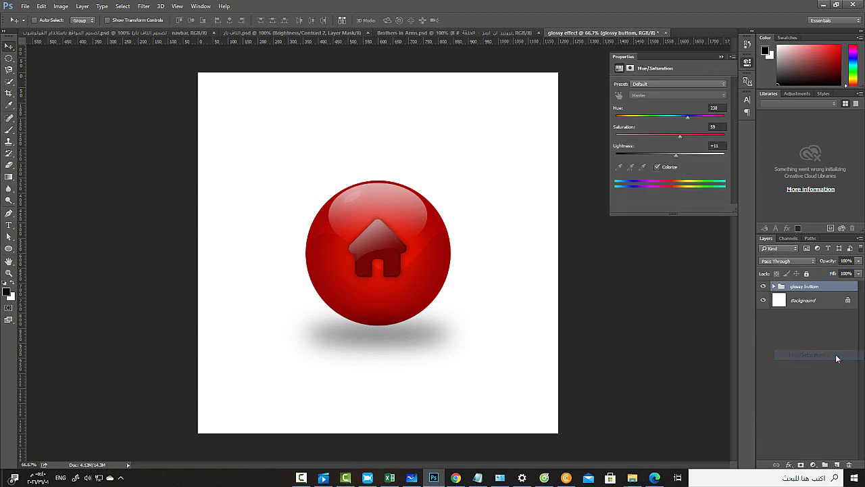
pyautogui.click(658, 166)
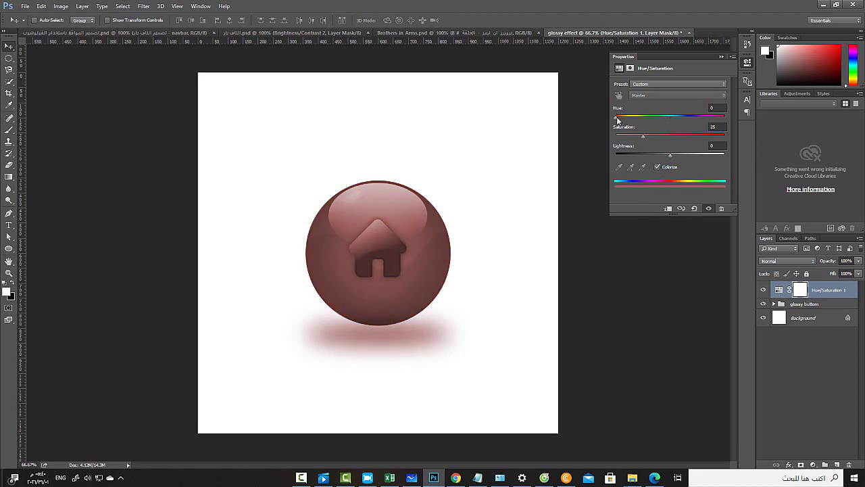
pyautogui.moveTo(618, 120); pyautogui.dragTo(691, 119)
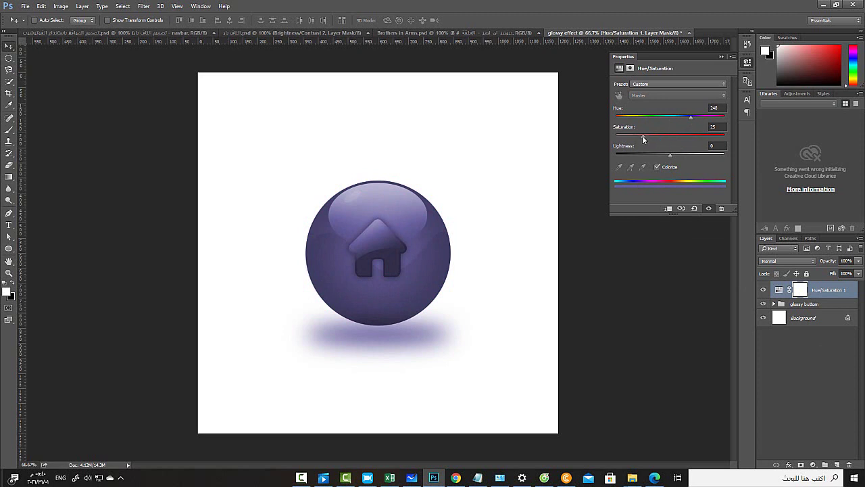
pyautogui.moveTo(643, 136); pyautogui.dragTo(681, 162)
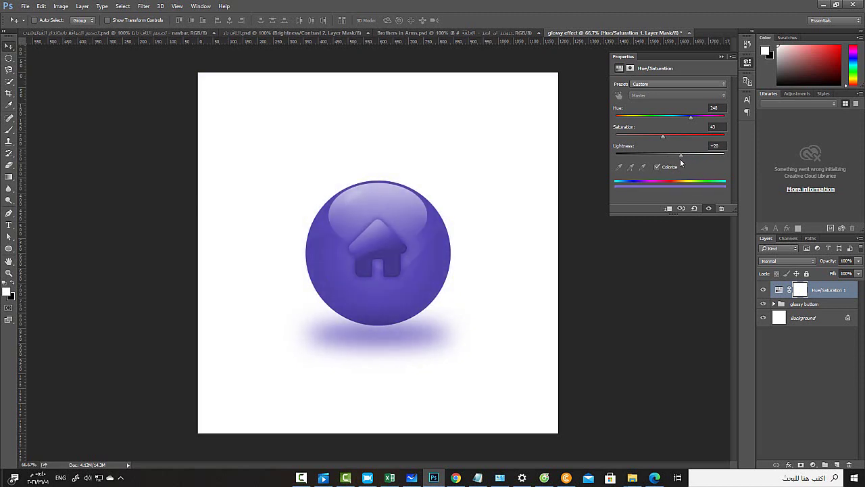
pyautogui.moveTo(689, 119)
pyautogui.mouseDown()
pyautogui.moveTo(669, 118)
pyautogui.moveTo(699, 122)
pyautogui.mouseUp()
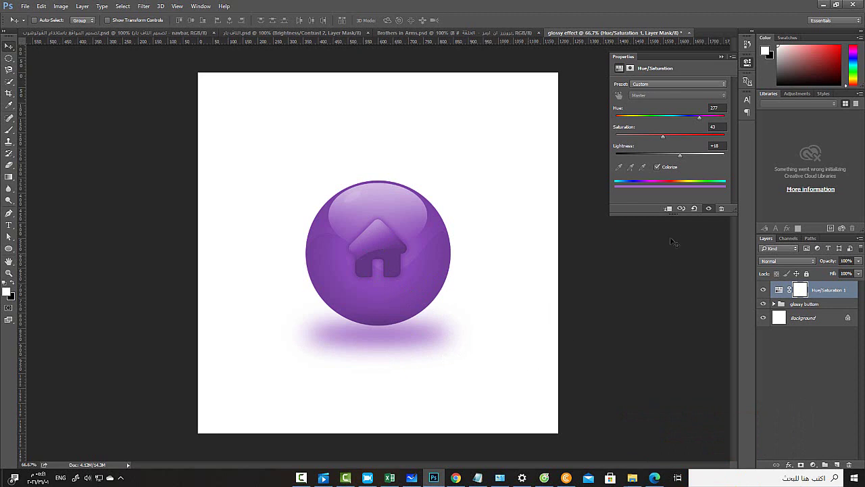
pyautogui.click(747, 65)
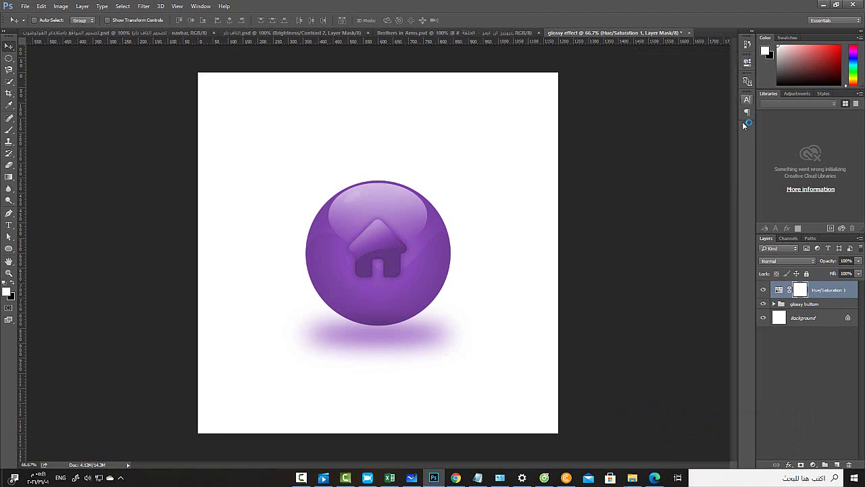
# Step: Compare the button with and without the Hue/Saturation recolouring by toggling the adjustment layer's visibility, ending with it hidden
pyautogui.click(763, 291)
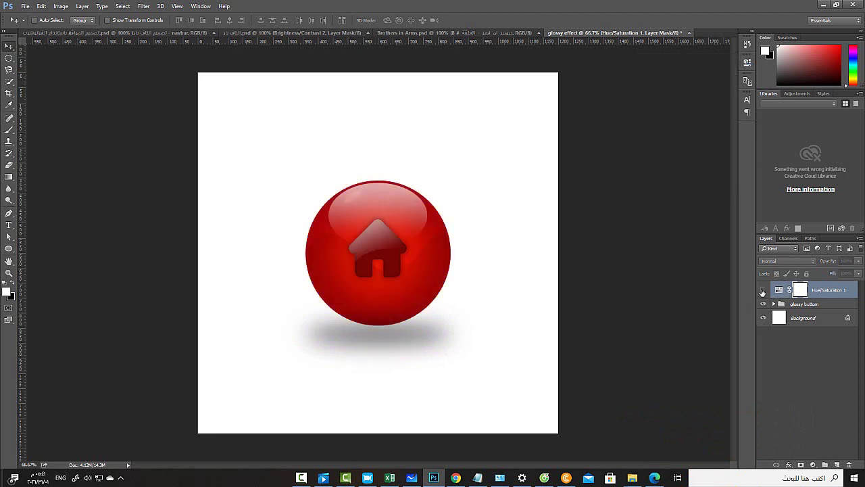
pyautogui.click(763, 291)
pyautogui.click(763, 291)
pyautogui.click(762, 291)
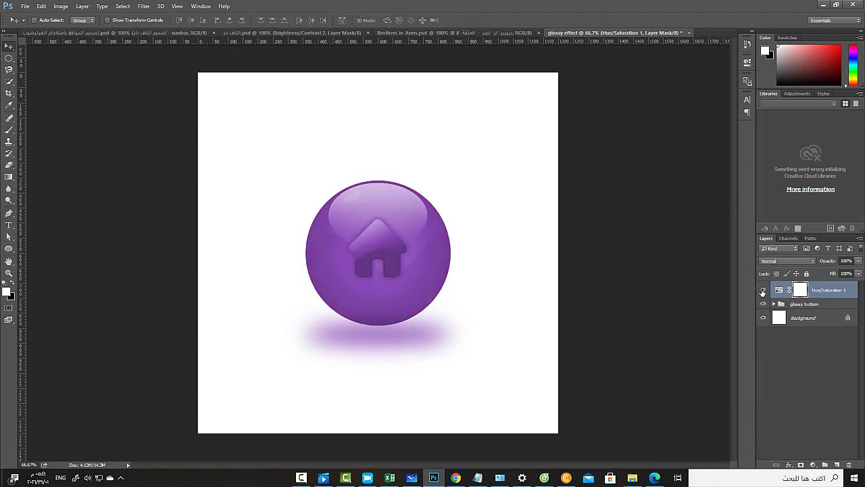
pyautogui.click(763, 290)
pyautogui.click(763, 291)
pyautogui.click(763, 291)
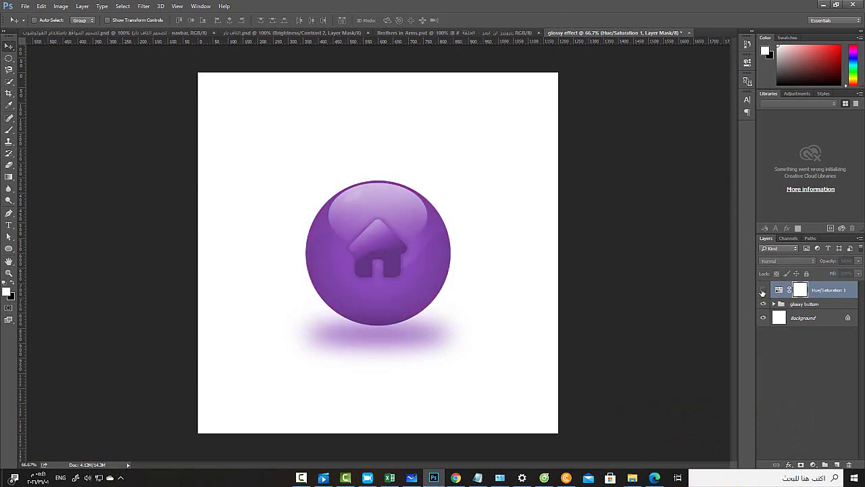
pyautogui.click(763, 291)
pyautogui.click(763, 291)
pyautogui.click(762, 290)
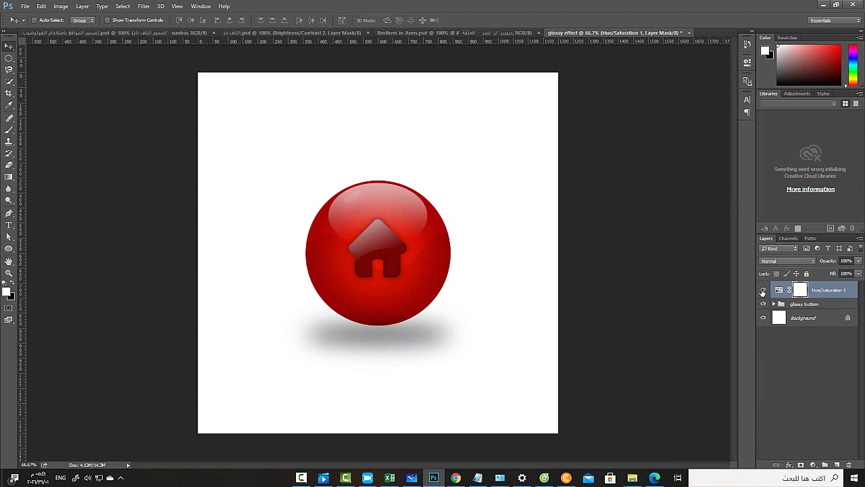
pyautogui.click(762, 291)
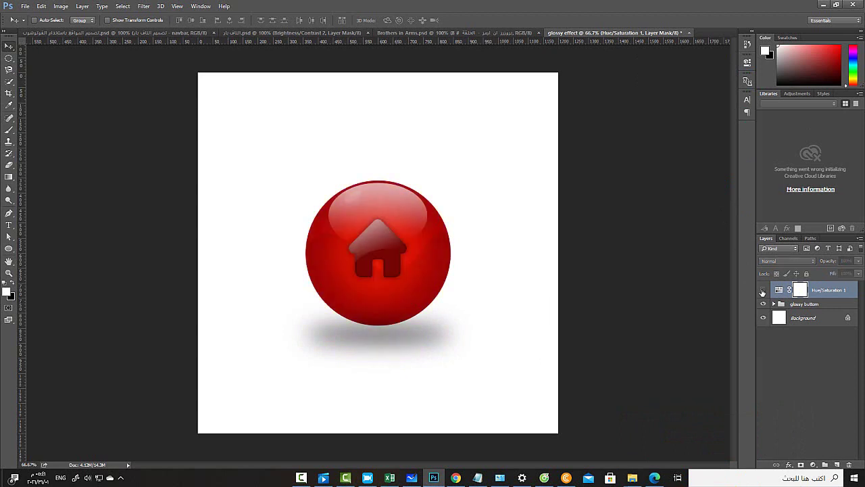